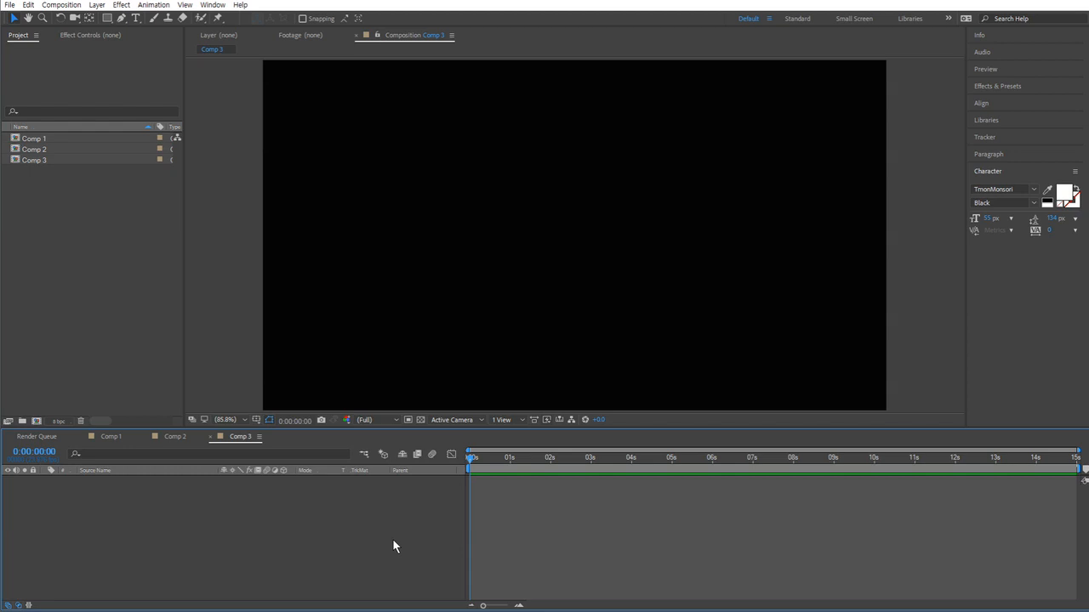
# - Create an empty text layer in the lower-left area of Comp 3's frame and reveal its Source Text property
pyautogui.hotkey('ctrl', 't')
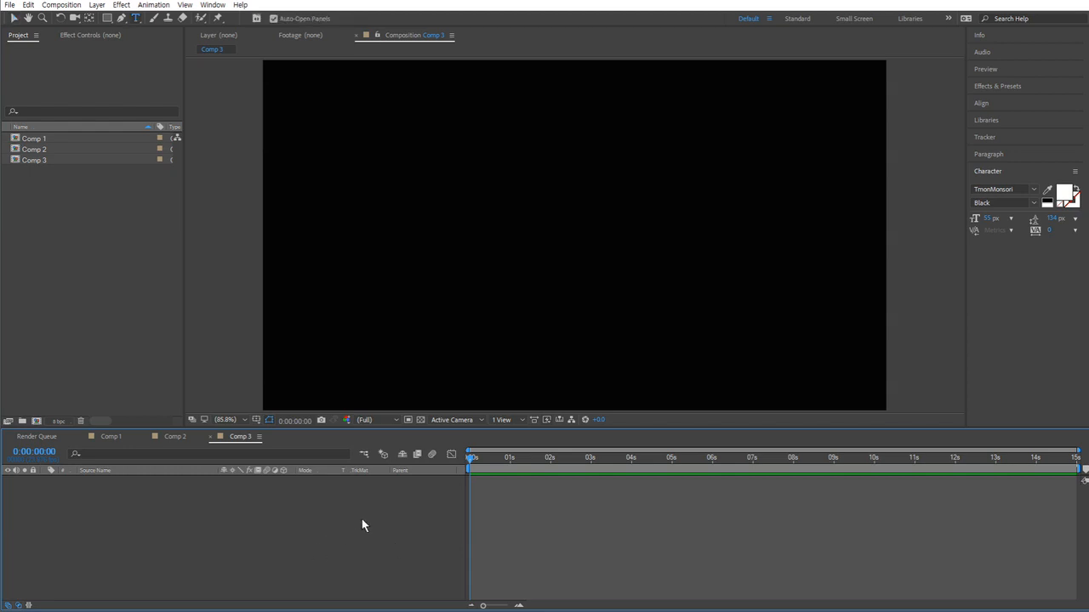
pyautogui.click(350, 340)
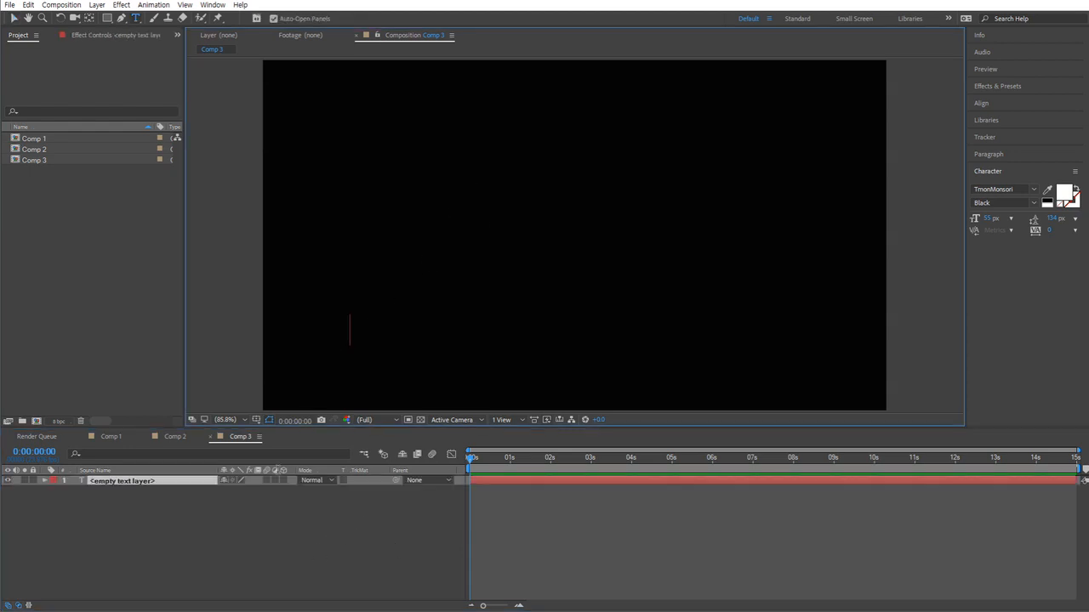
pyautogui.click(43, 482)
pyautogui.click(54, 491)
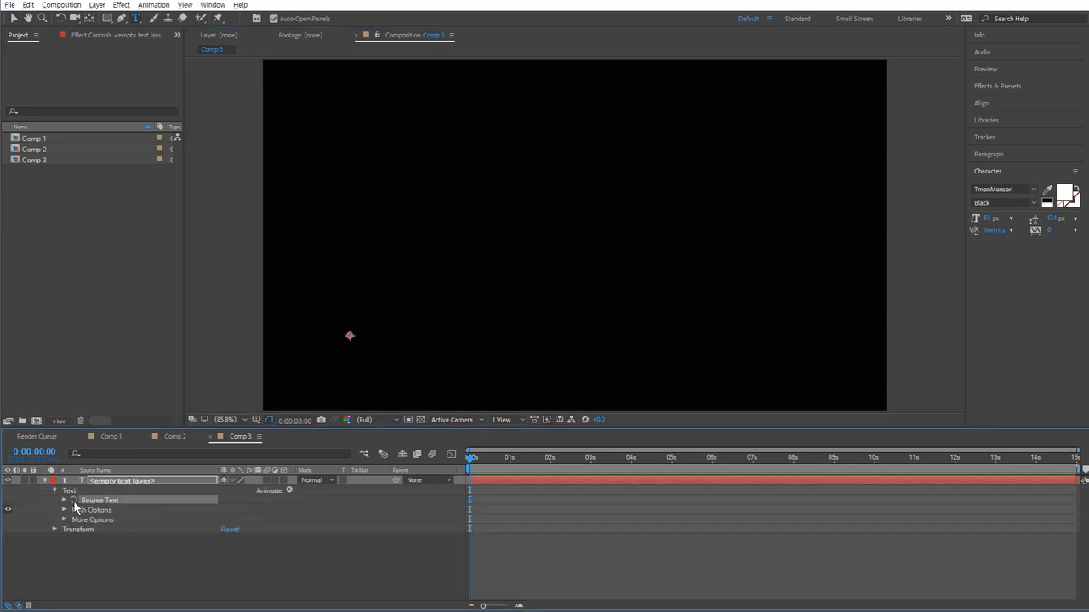
pyautogui.keyDown('alt'); pyautogui.click(73, 501); pyautogui.keyUp('alt')
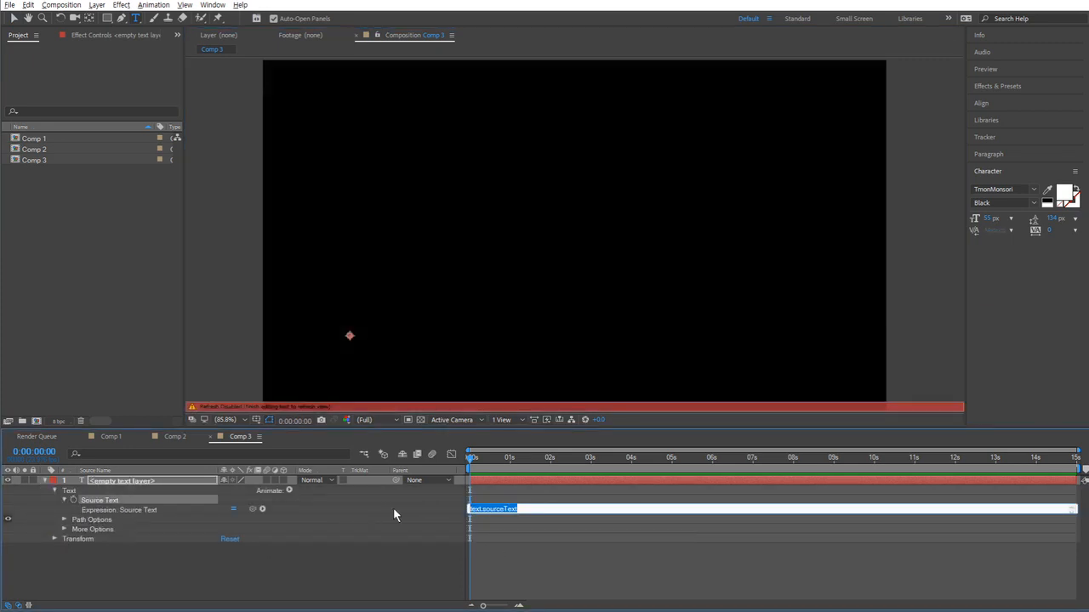
pyautogui.press('BackSpace')
pyautogui.click(262, 510)
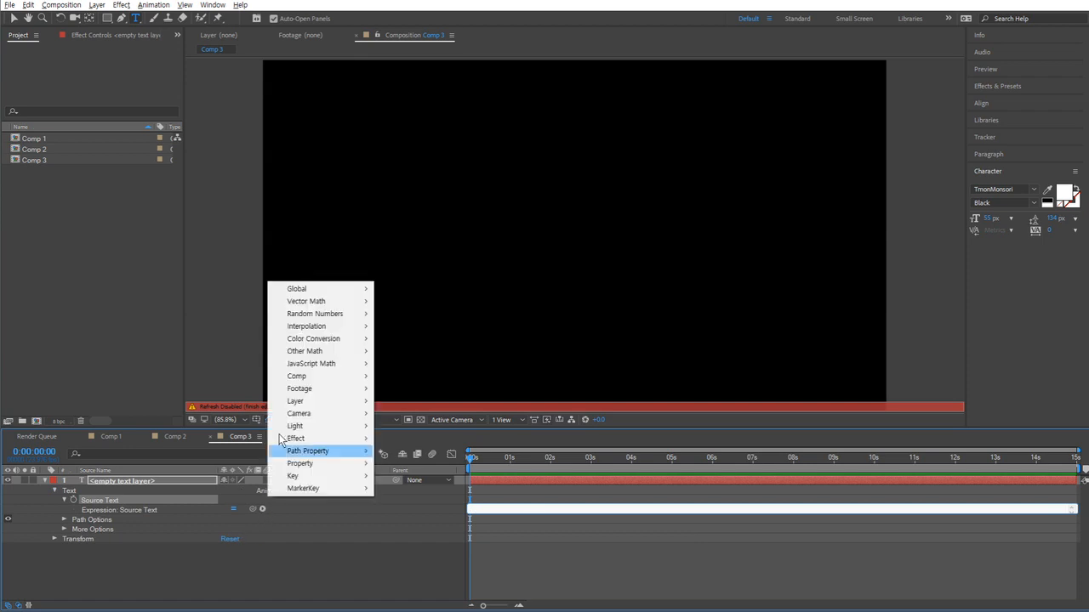
pyautogui.moveTo(294, 364)
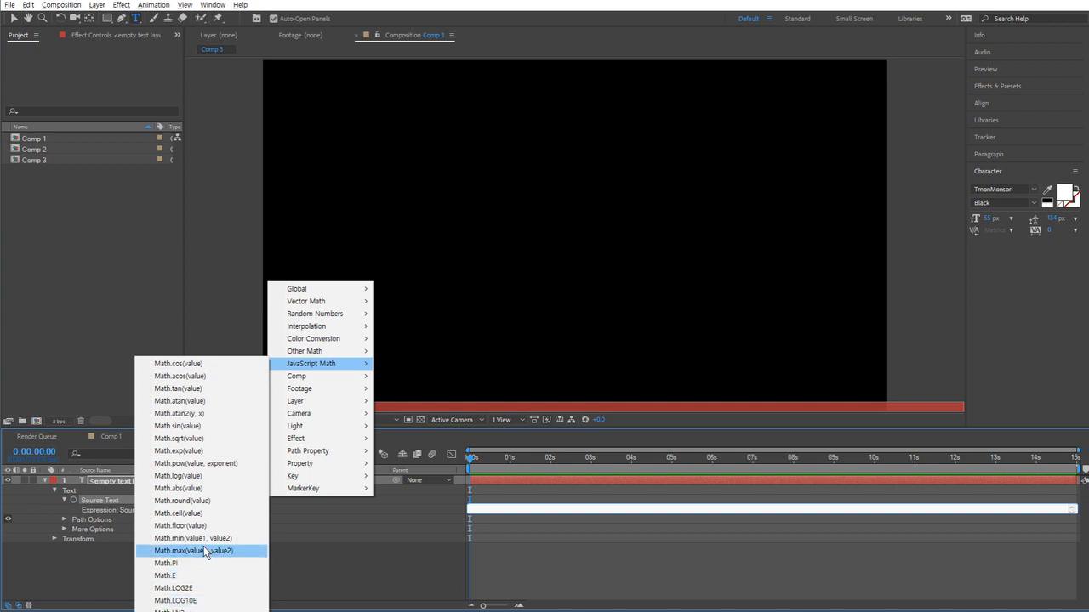
pyautogui.click(448, 565)
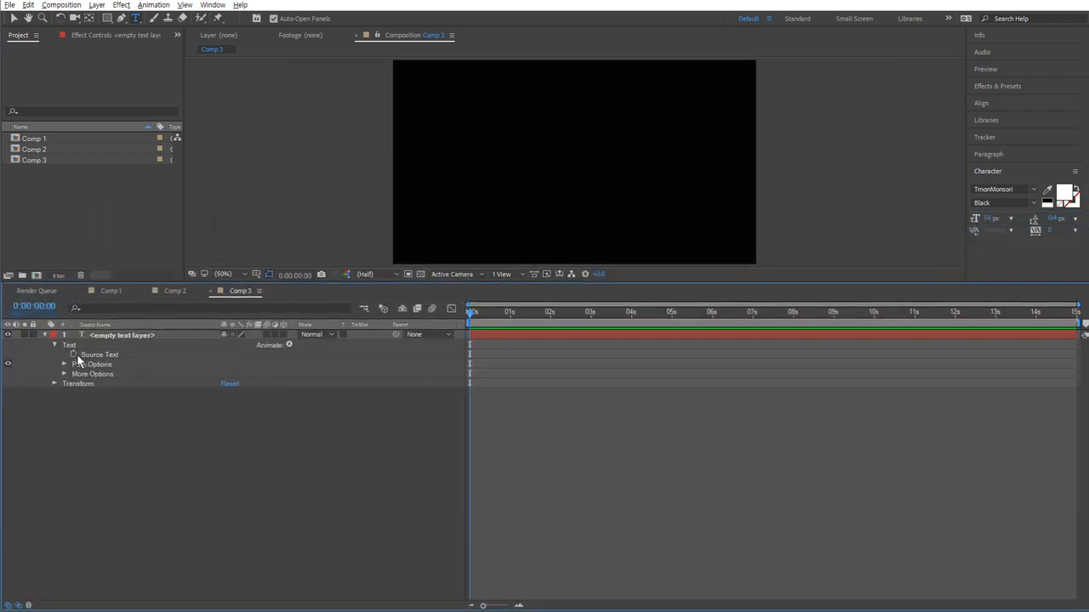
# - Add an expression to the text layer's Source Text using the JavaScript Math constant Math.PI
pyautogui.keyDown('alt'); pyautogui.click(73, 354); pyautogui.keyUp('alt')
pyautogui.click(263, 364)
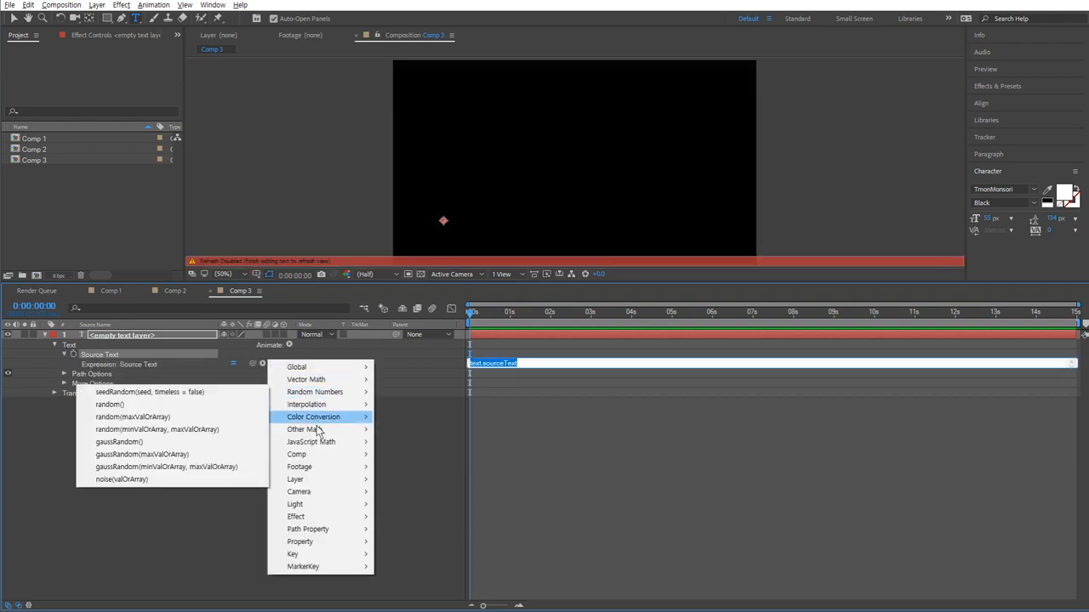
pyautogui.moveTo(311, 442)
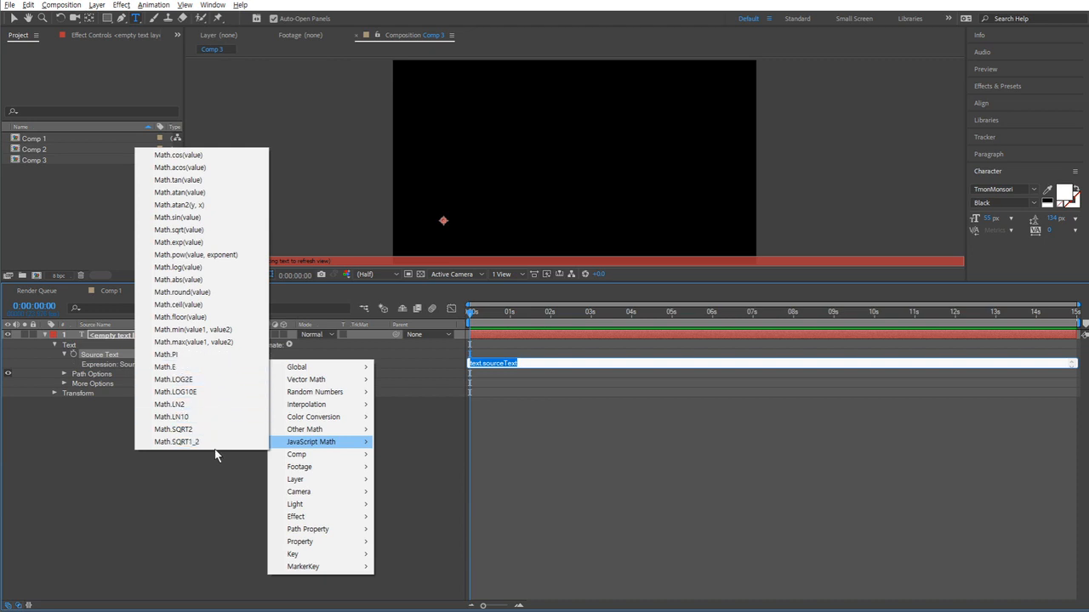
pyautogui.click(191, 355)
pyautogui.click(616, 372)
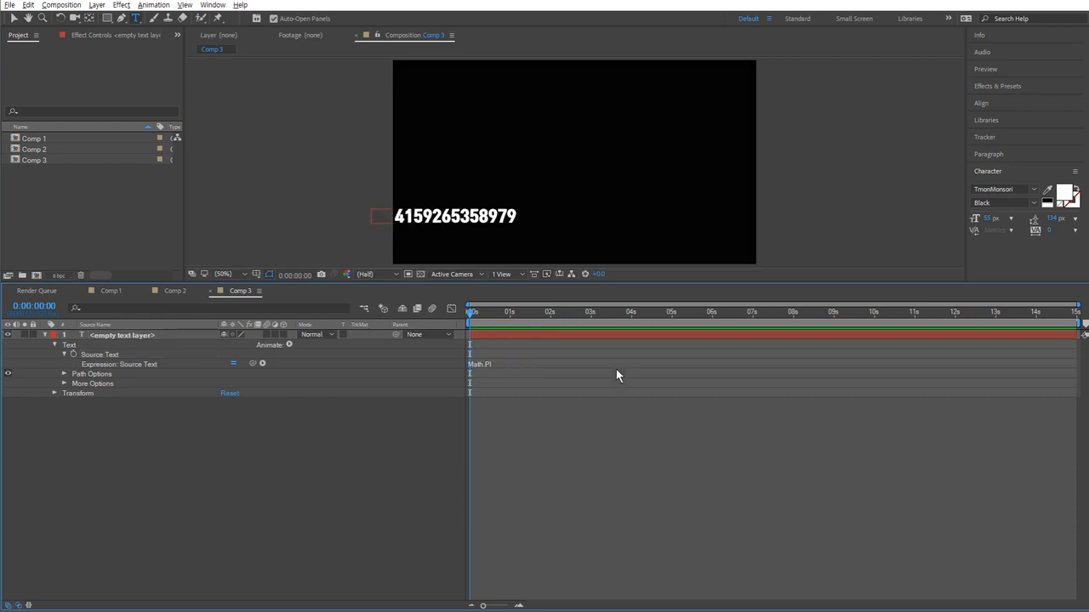
# - Move the number text horizontally until all its digits sit inside the lower part of the composition frame
pyautogui.moveTo(570, 284); pyautogui.dragTo(500, 414)
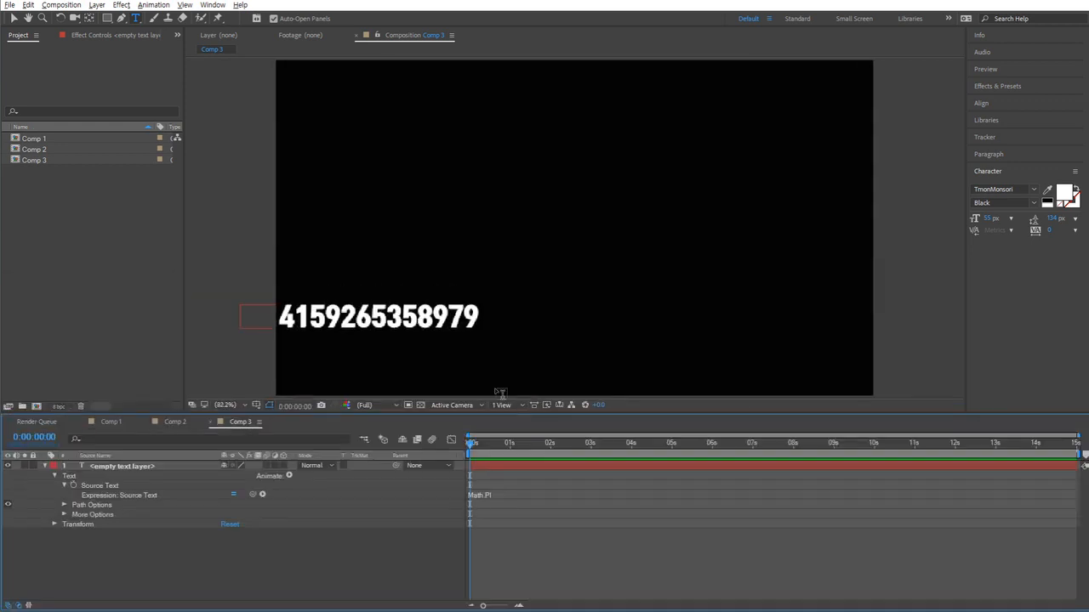
pyautogui.press('v')
pyautogui.moveTo(434, 320); pyautogui.dragTo(684, 315)
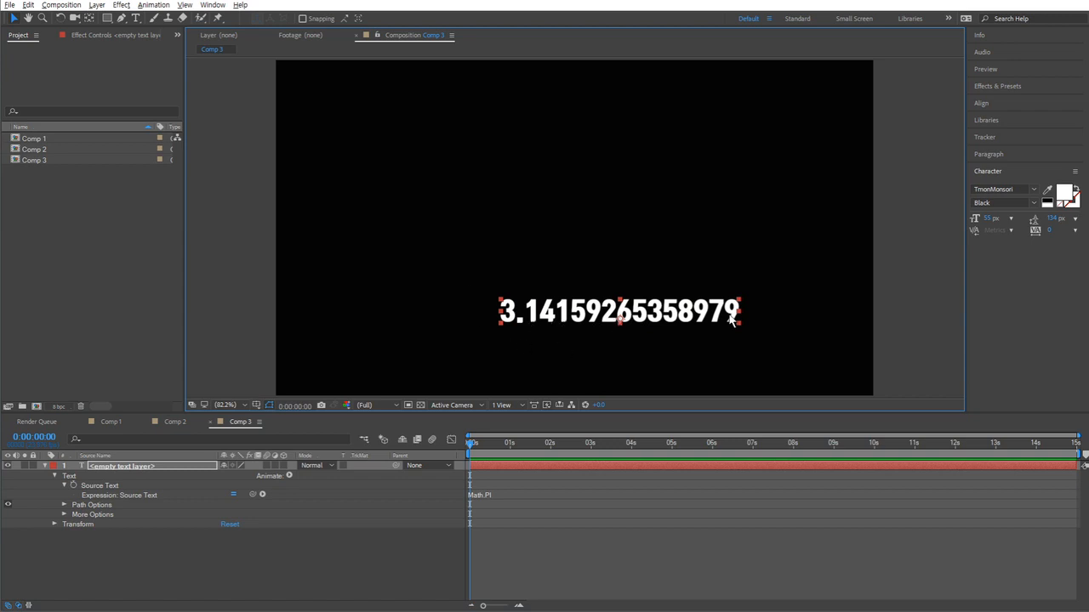
pyautogui.click(339, 511)
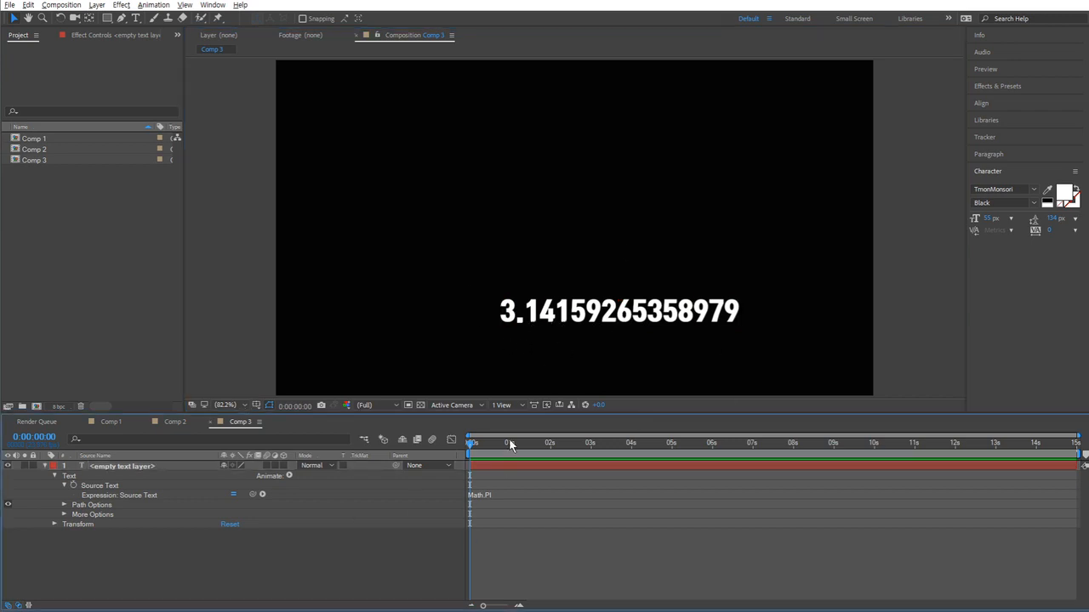
# - Replace the Source Text expression with the JavaScript Math constant Math.E
pyautogui.click(509, 493)
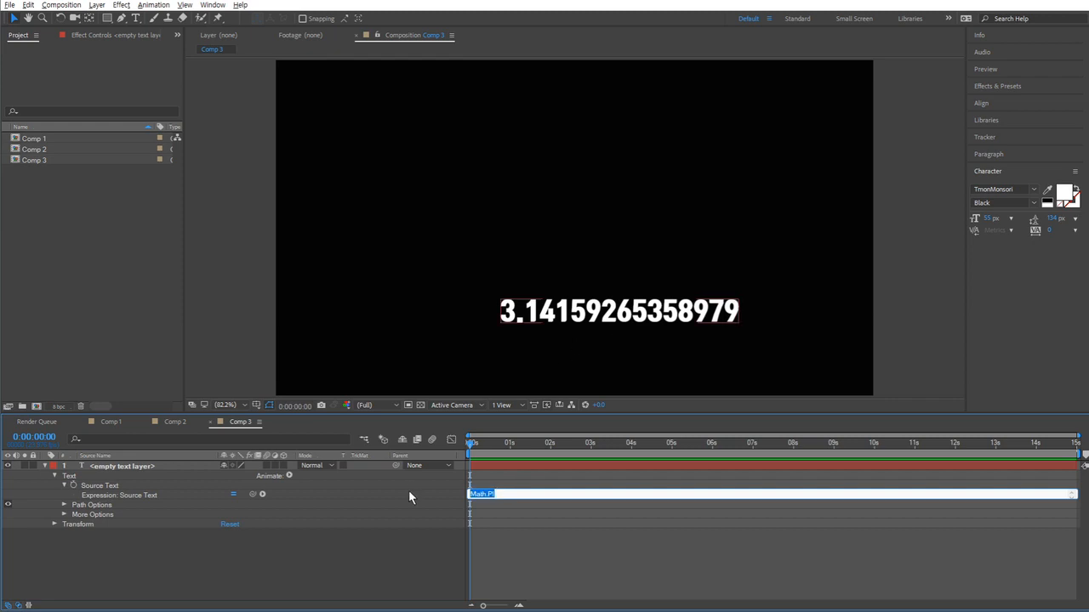
pyautogui.press('BackSpace')
pyautogui.click(263, 495)
pyautogui.moveTo(295, 351)
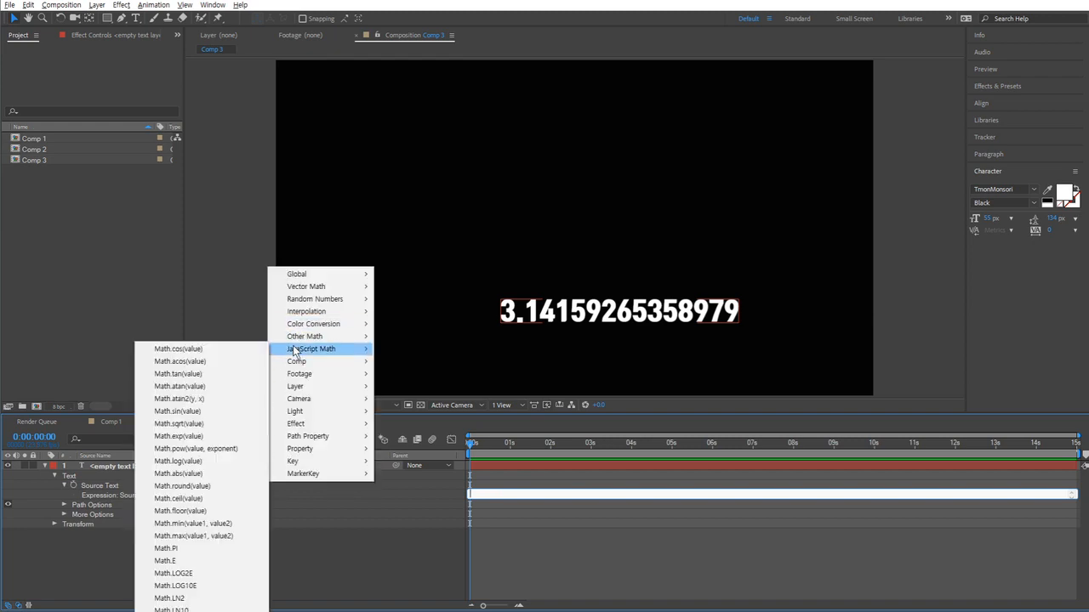
pyautogui.click(235, 568)
pyautogui.click(549, 568)
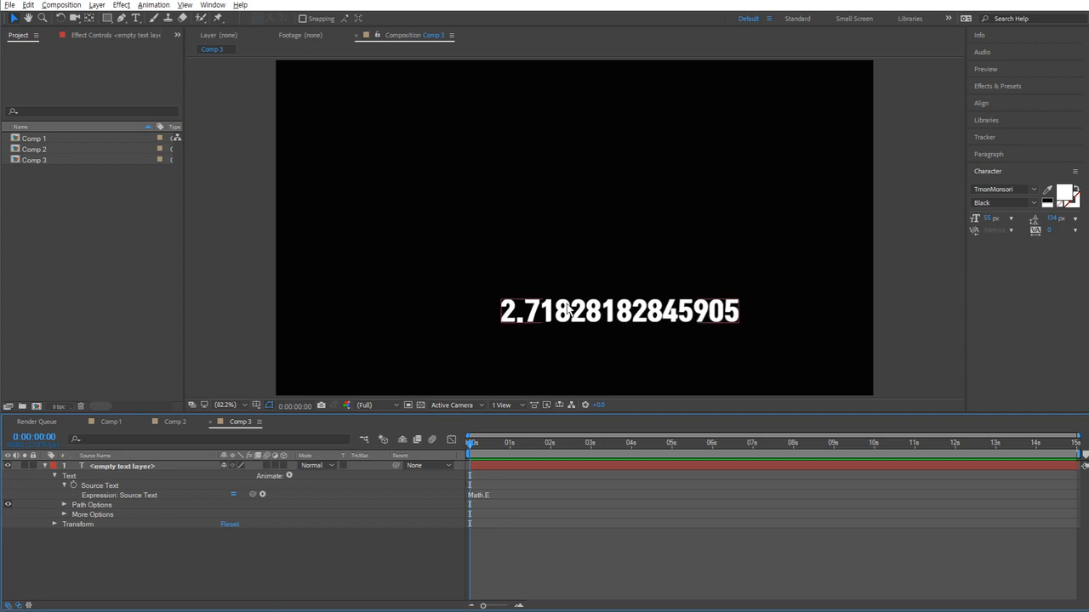
# - Clear the text layer's Source Text expression and commit it empty
pyautogui.click(504, 493)
pyautogui.press('BackSpace')
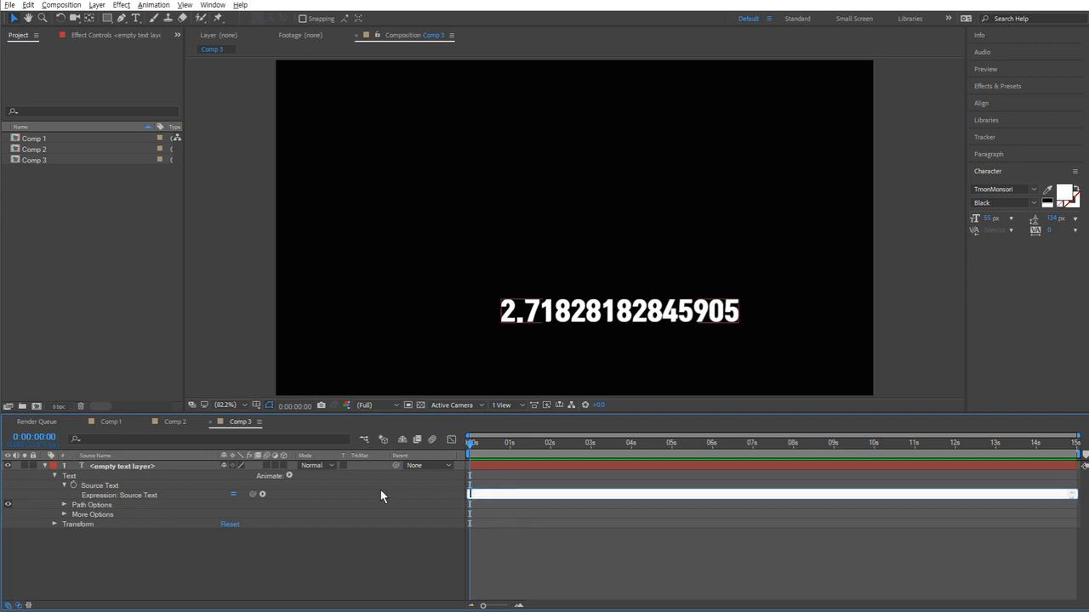
pyautogui.click(263, 494)
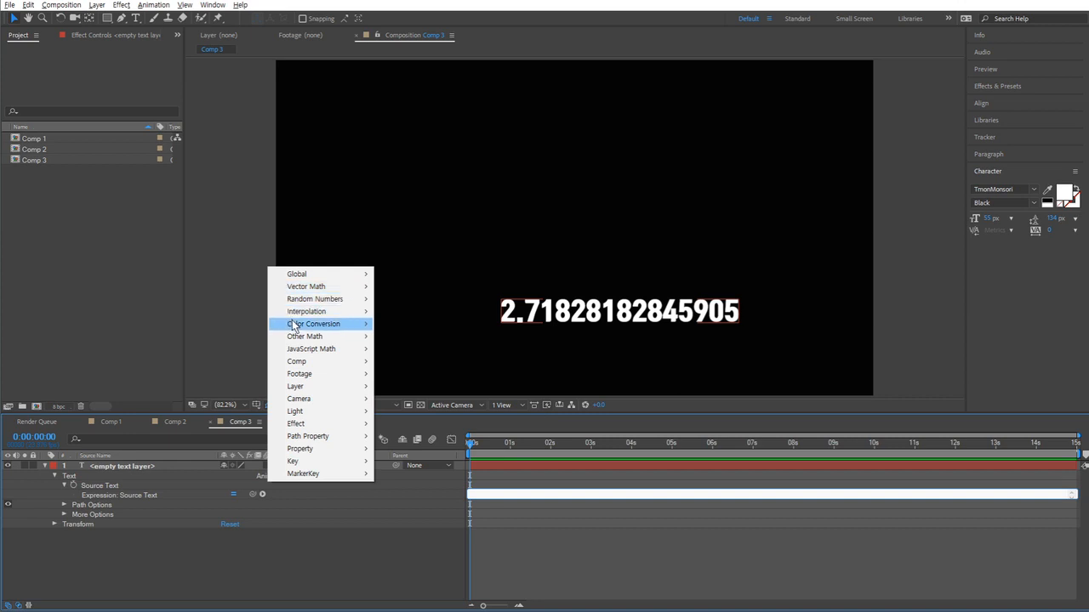
pyautogui.moveTo(299, 350)
pyautogui.click(459, 412)
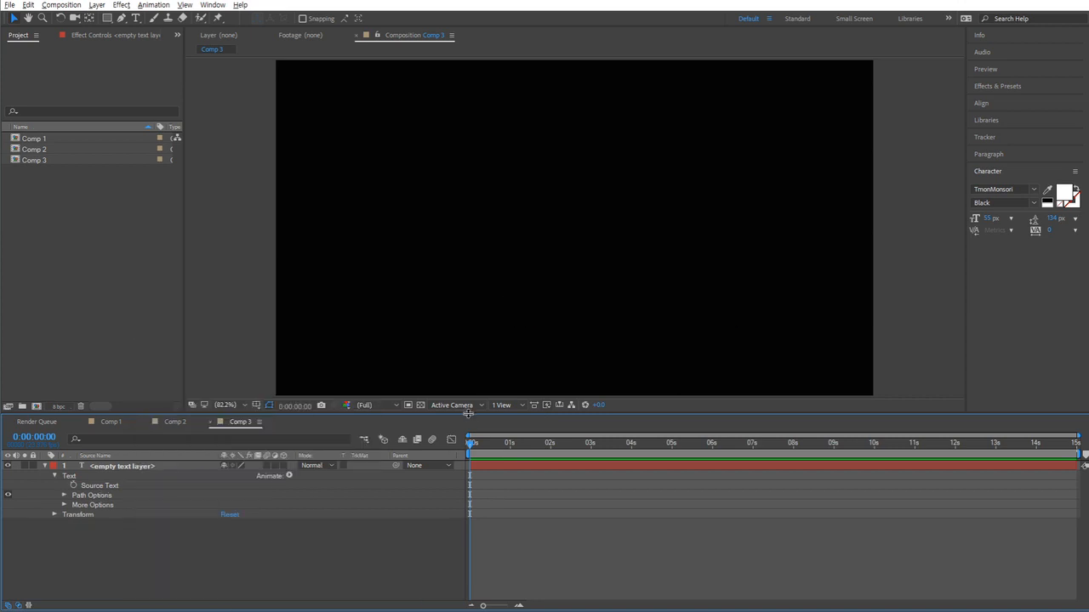
# - Add a new expression to Source Text using the JavaScript Math constant Math.SQRT2
pyautogui.moveTo(469, 411); pyautogui.dragTo(469, 276)
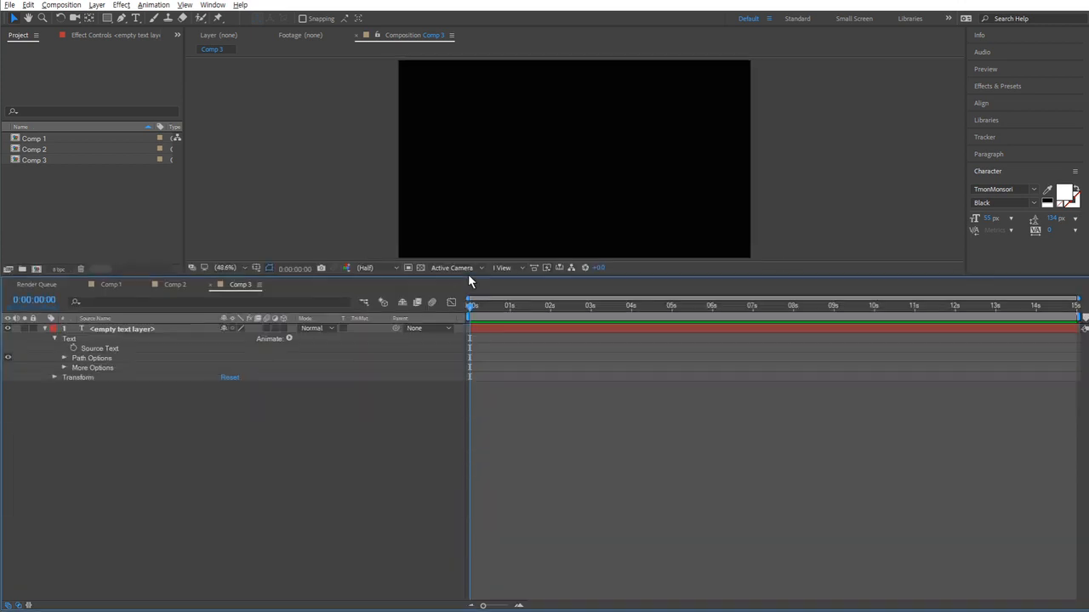
pyautogui.keyDown('alt'); pyautogui.click(74, 348); pyautogui.keyUp('alt')
pyautogui.click(263, 356)
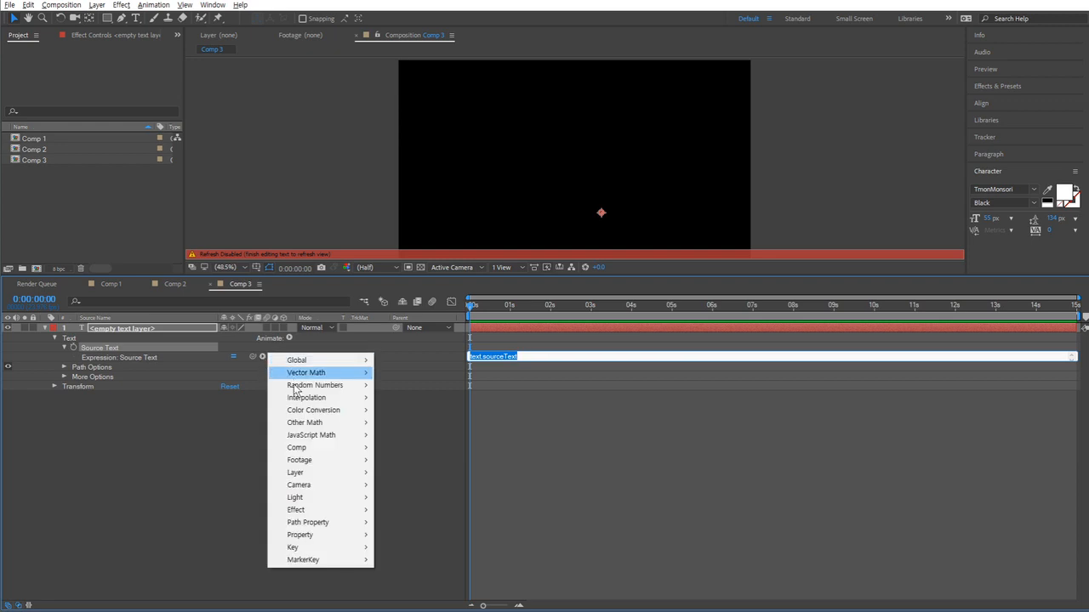
pyautogui.moveTo(319, 434)
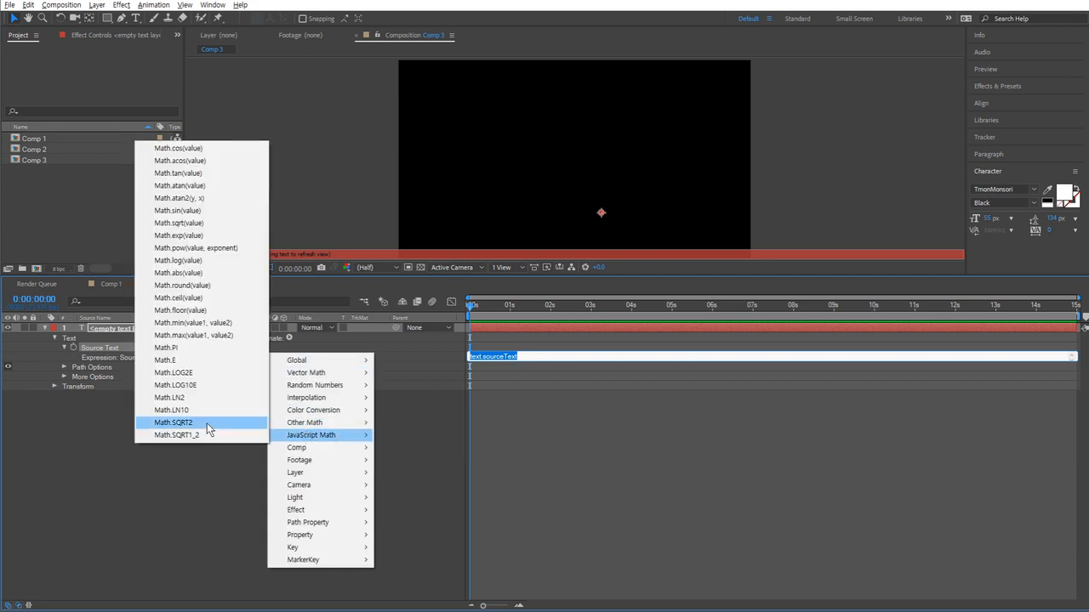
pyautogui.click(207, 423)
pyautogui.click(543, 436)
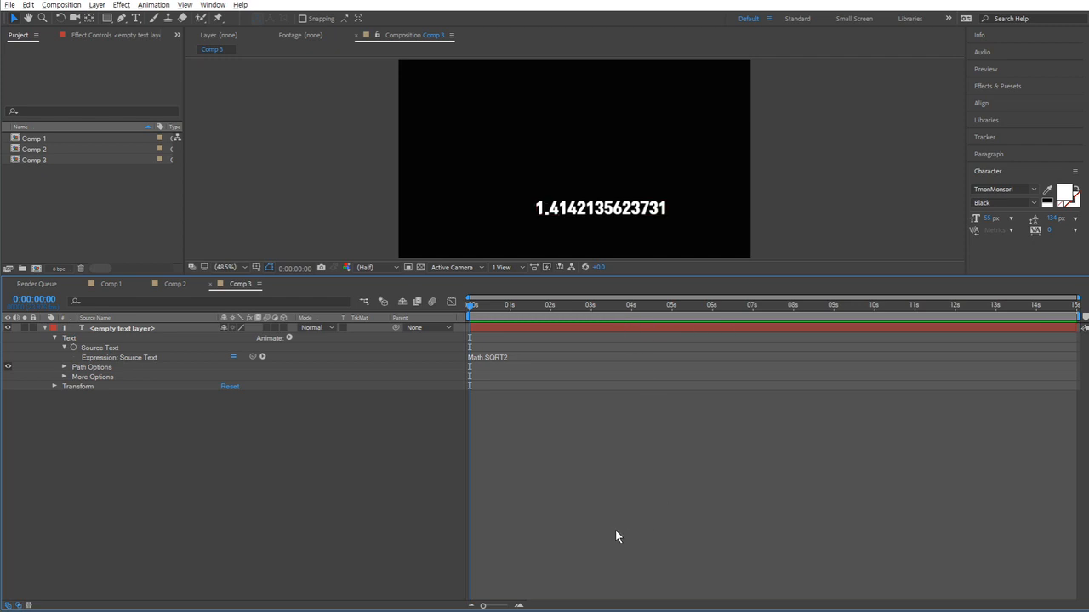
# - Replace the Source Text expression with the JavaScript Math constant Math.SQRT1_2
pyautogui.click(604, 329)
pyautogui.click(520, 357)
pyautogui.press('BackSpace')
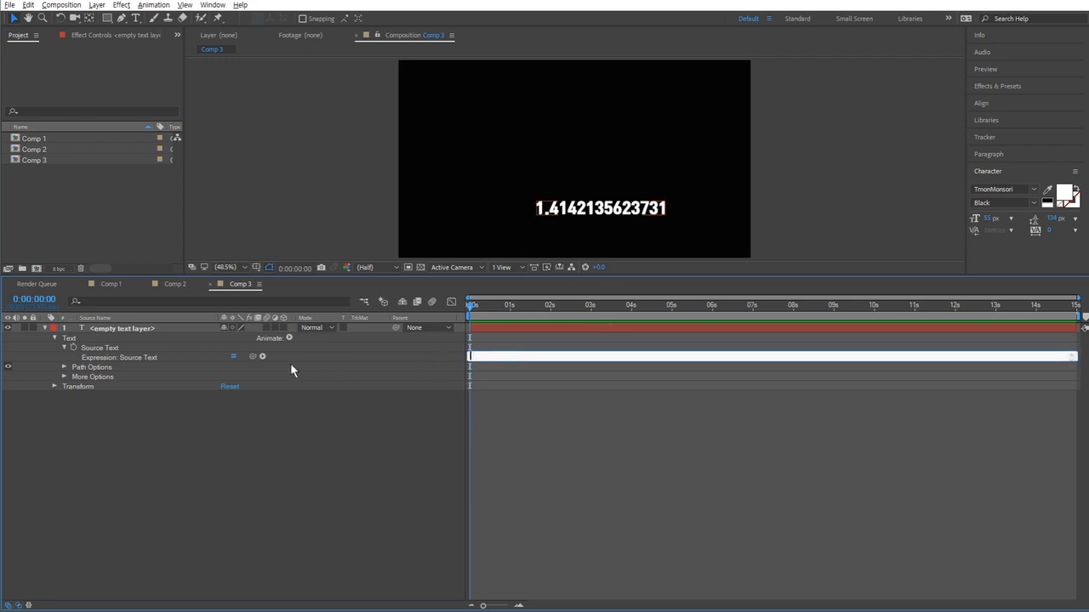
pyautogui.click(262, 356)
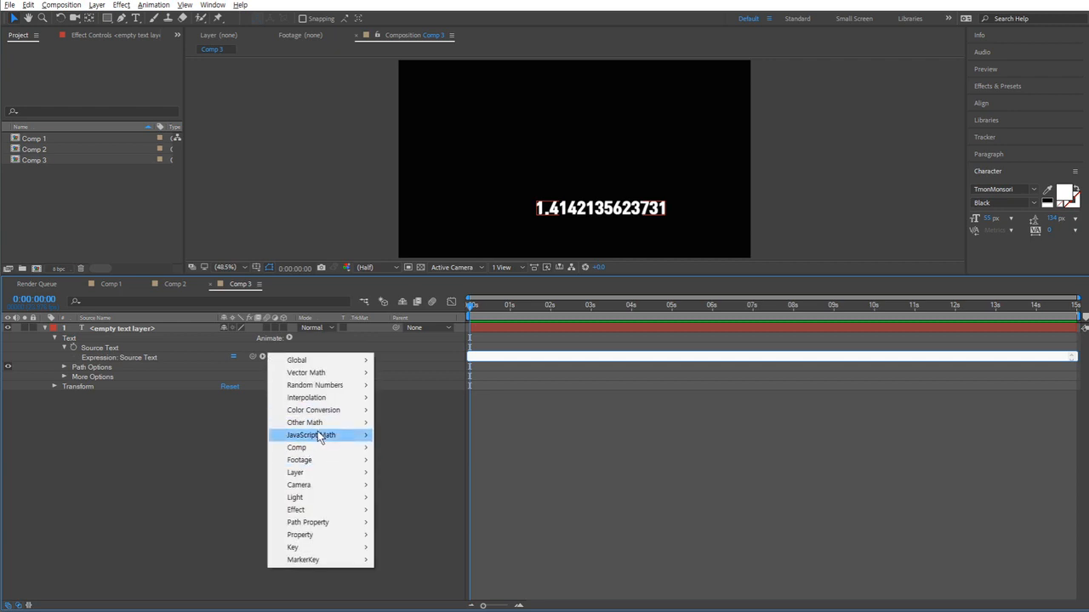
pyautogui.moveTo(315, 432)
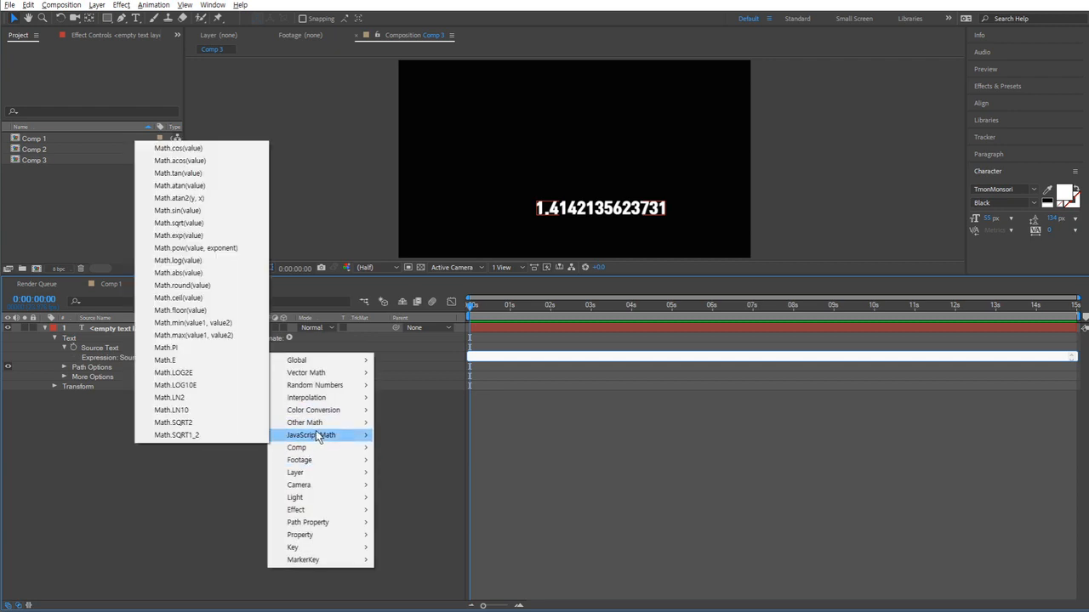
pyautogui.click(223, 435)
pyautogui.click(544, 459)
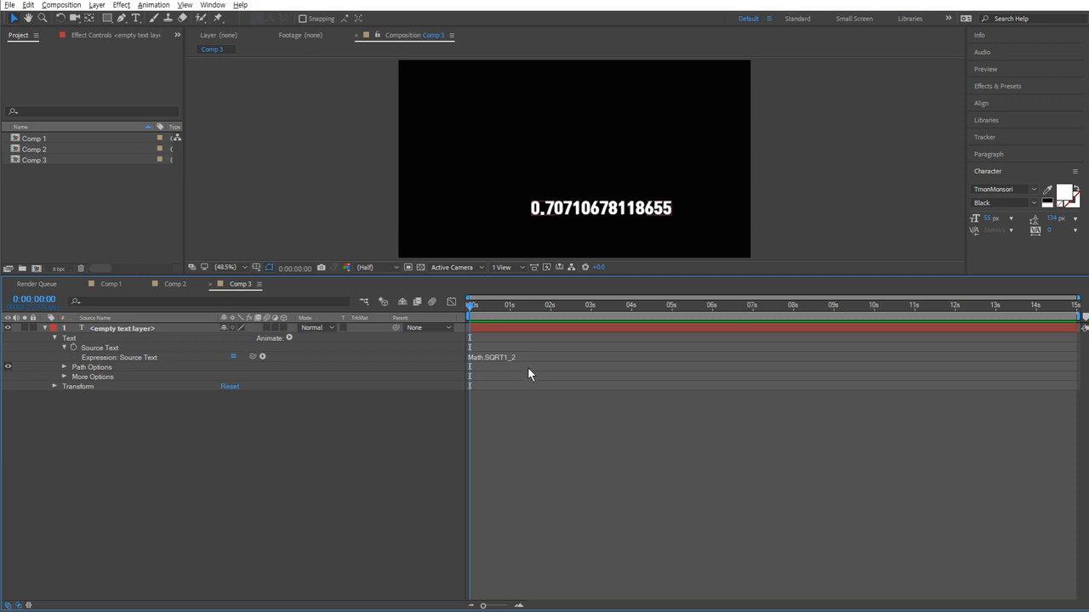
# - Change the Source Text expression back to the JavaScript Math constant Math.SQRT2
pyautogui.click(263, 356)
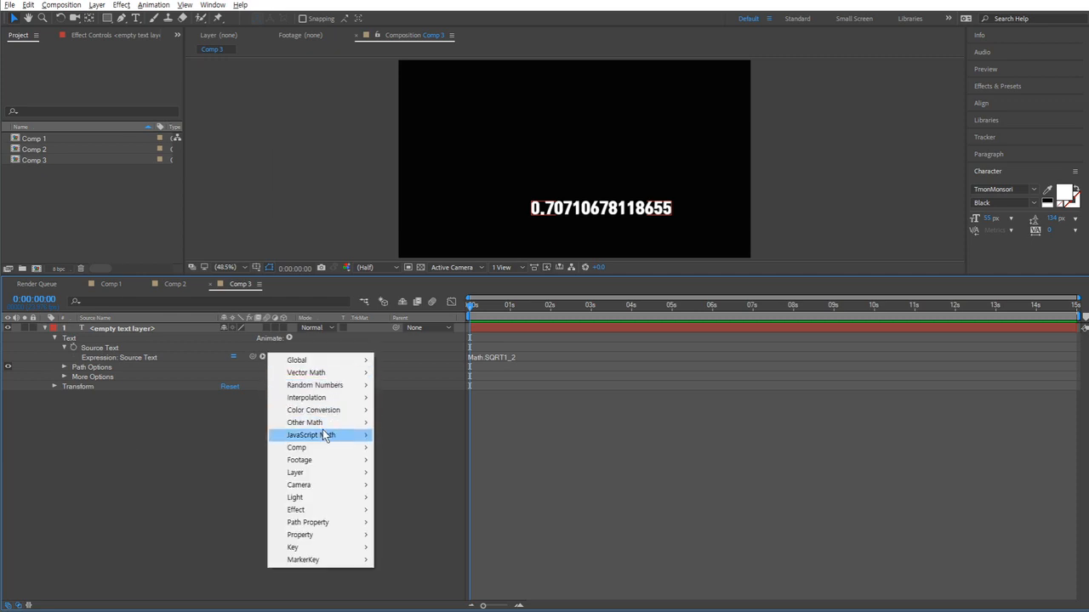
pyautogui.moveTo(315, 432)
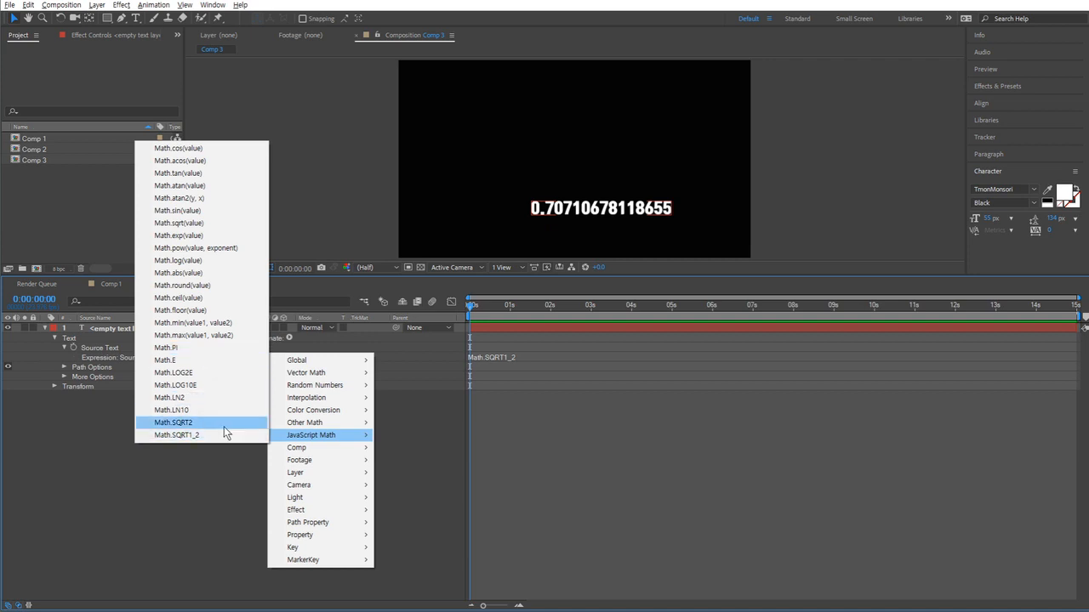
pyautogui.click(393, 454)
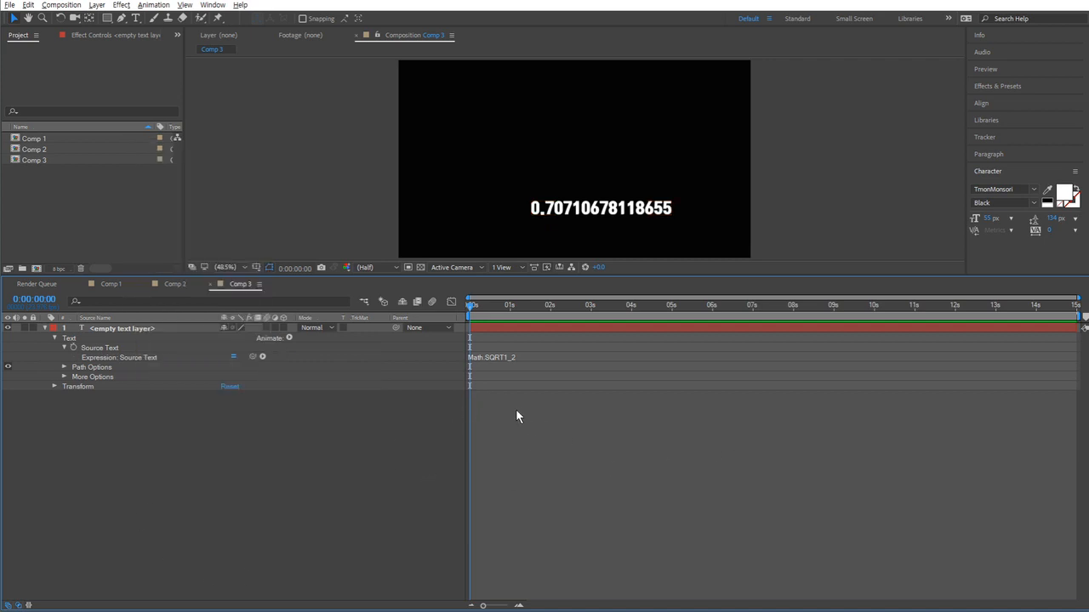
pyautogui.click(262, 357)
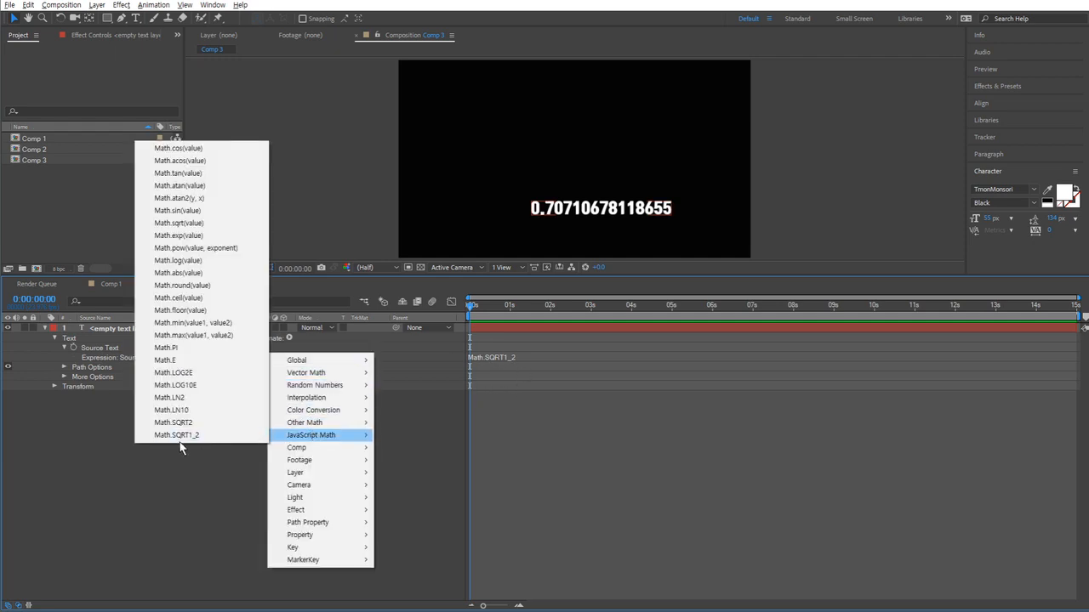
pyautogui.click(221, 423)
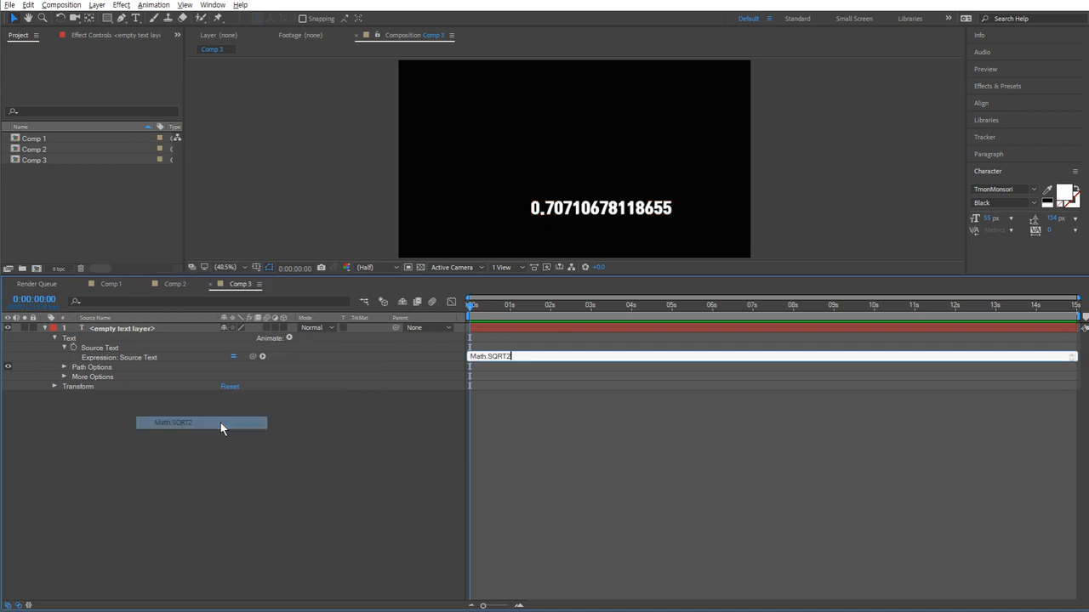
pyautogui.click(538, 436)
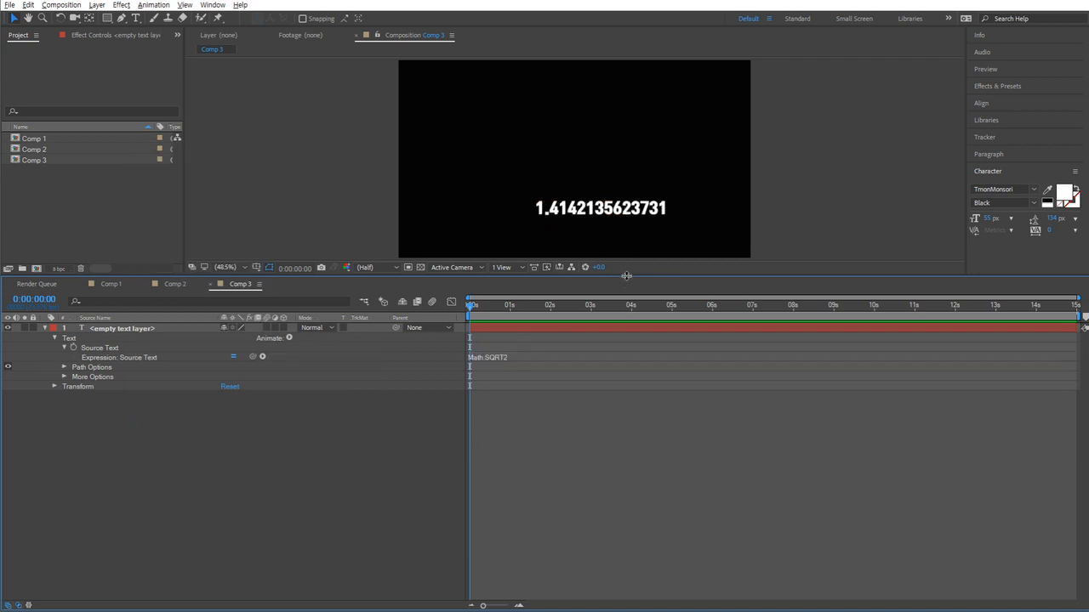
# - Replace the text layer's Source Text expression with Math.sqrt(2)
pyautogui.moveTo(626, 275); pyautogui.dragTo(629, 353)
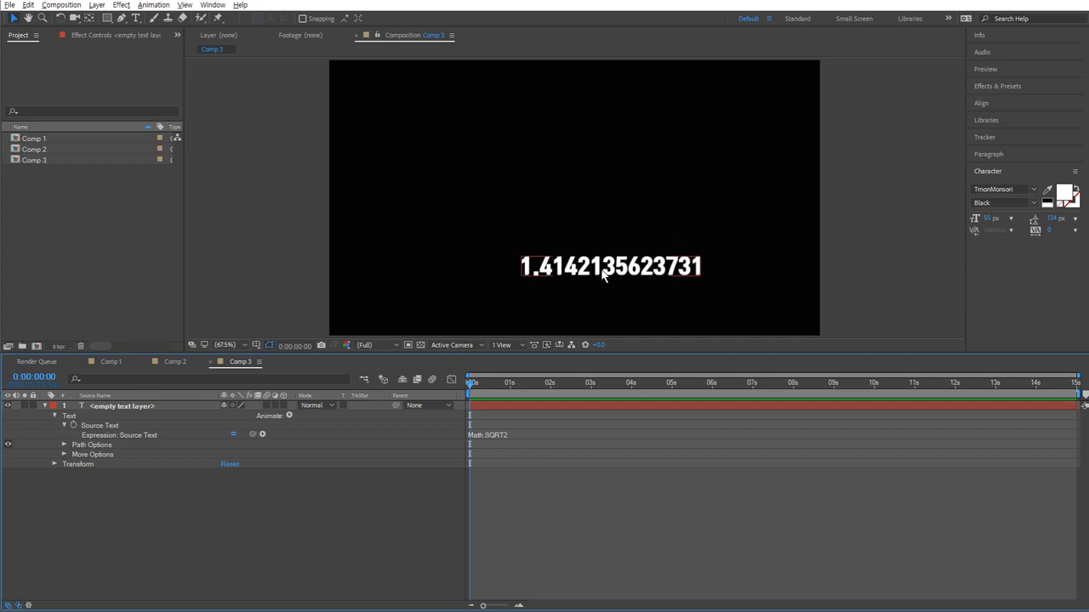
pyautogui.click(517, 435)
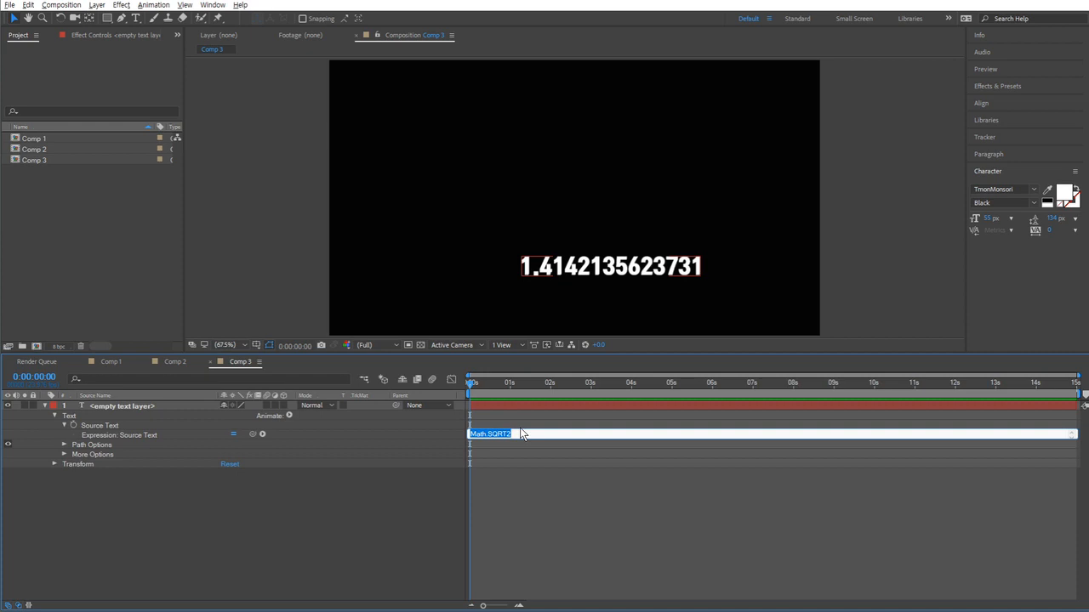
pyautogui.write('Math.sqrt(2)')
pyautogui.click(523, 535)
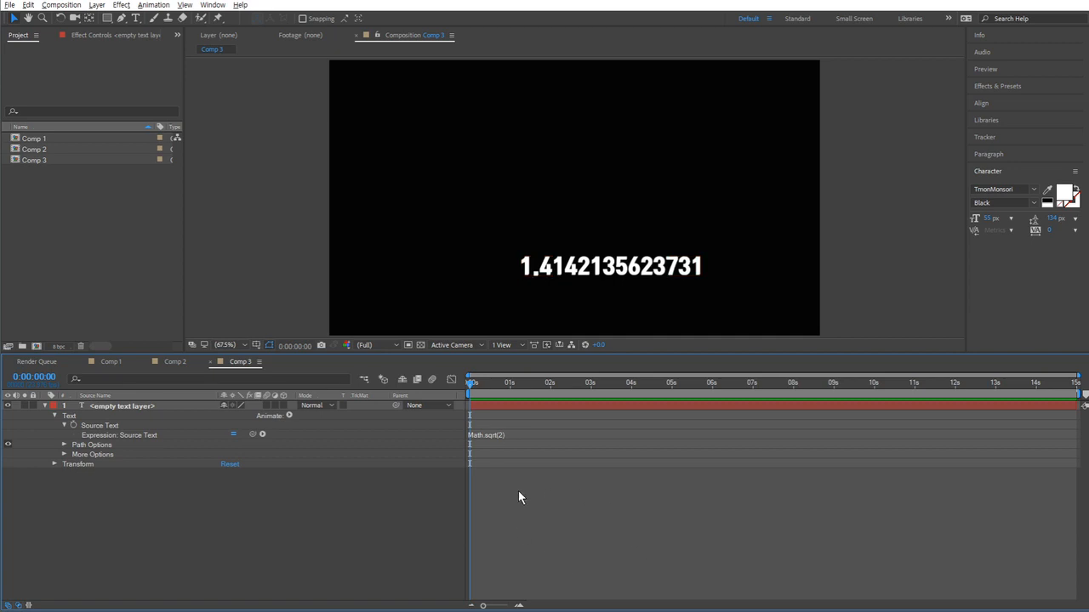
# - Change the square root's argument to time in the Source Text expression and preview the animated number
pyautogui.click(511, 434)
pyautogui.click(502, 434)
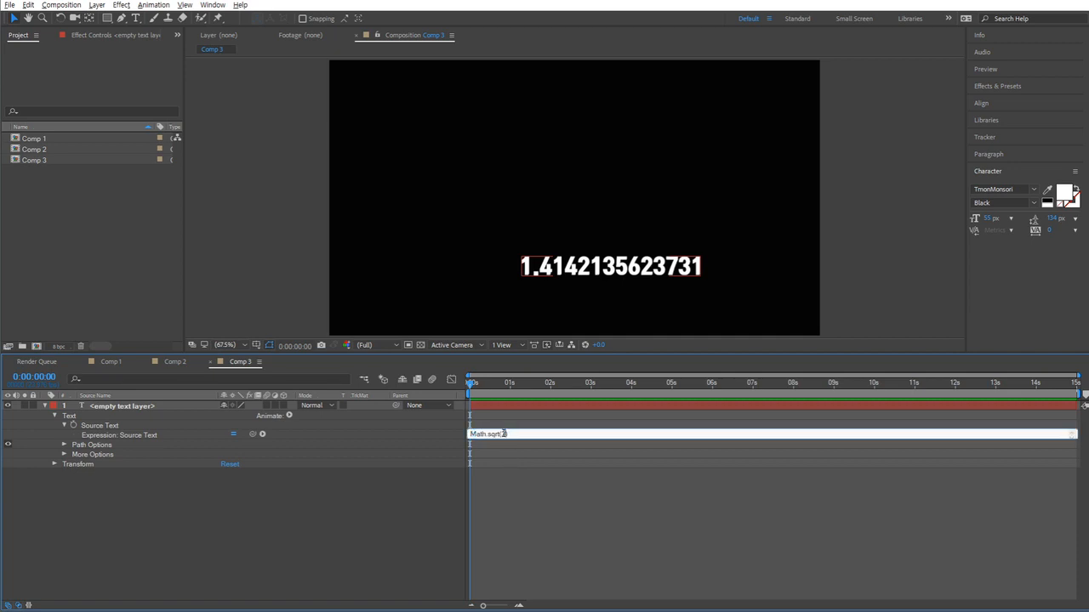
pyautogui.doubleClick(503, 434)
pyautogui.write('time')
pyautogui.click(547, 530)
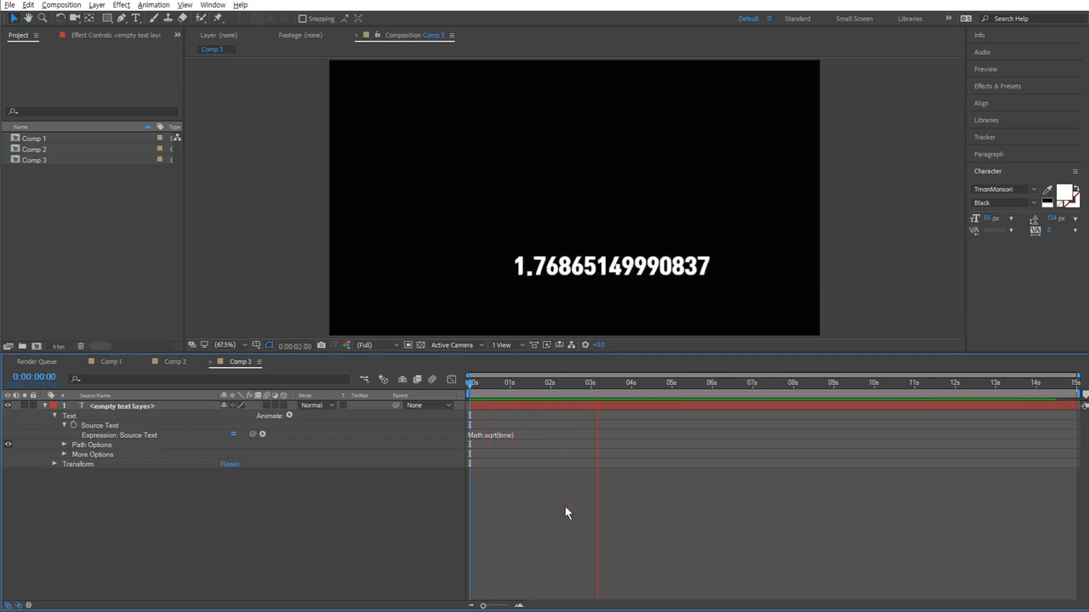
pyautogui.press('space')
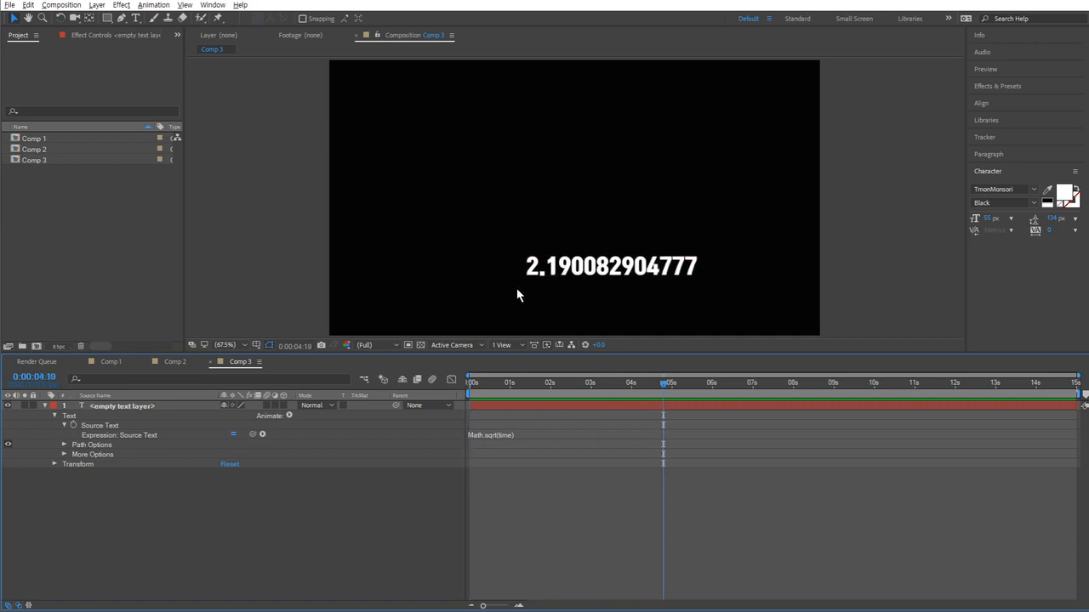
pyautogui.moveTo(666, 394); pyautogui.dragTo(580, 397)
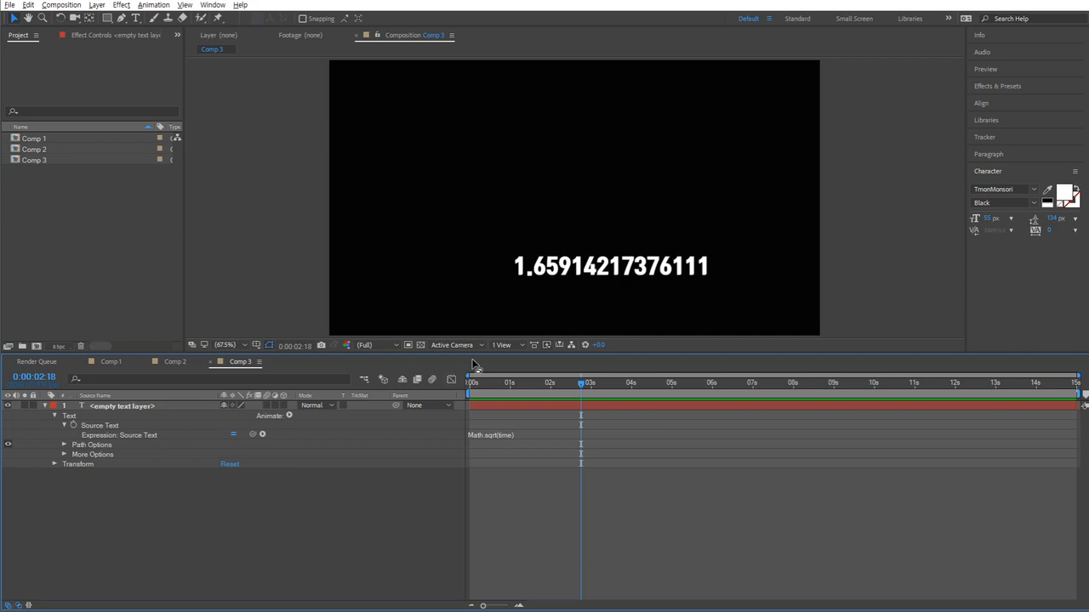
# - Create a 1280 x 720 px solid layer named Medium Red Solid 1 in Comp 3
pyautogui.moveTo(493, 354); pyautogui.dragTo(488, 400)
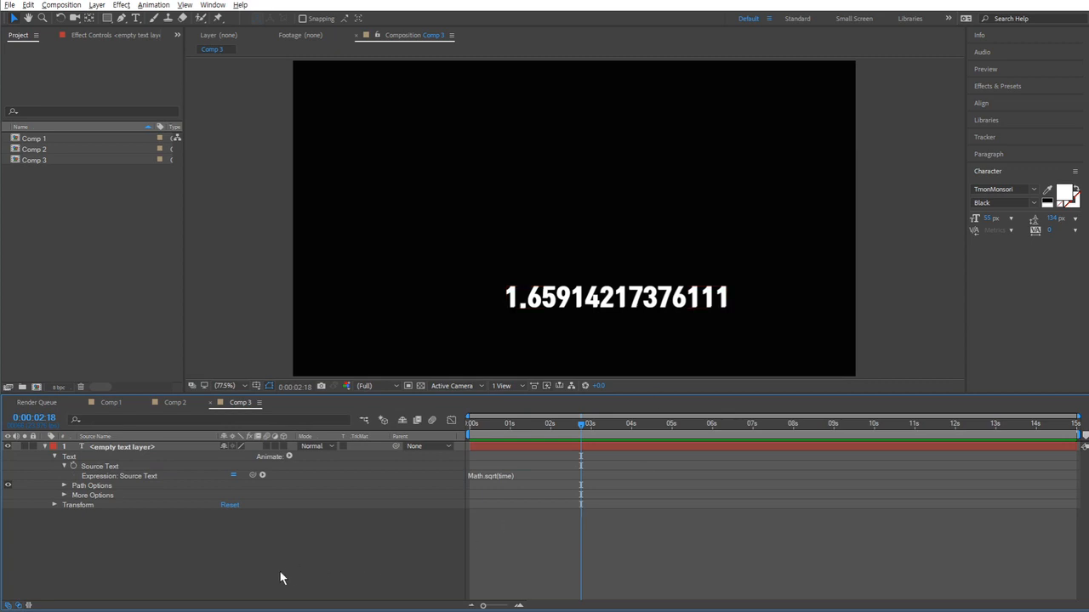
pyautogui.rightClick(340, 545)
pyautogui.moveTo(389, 418)
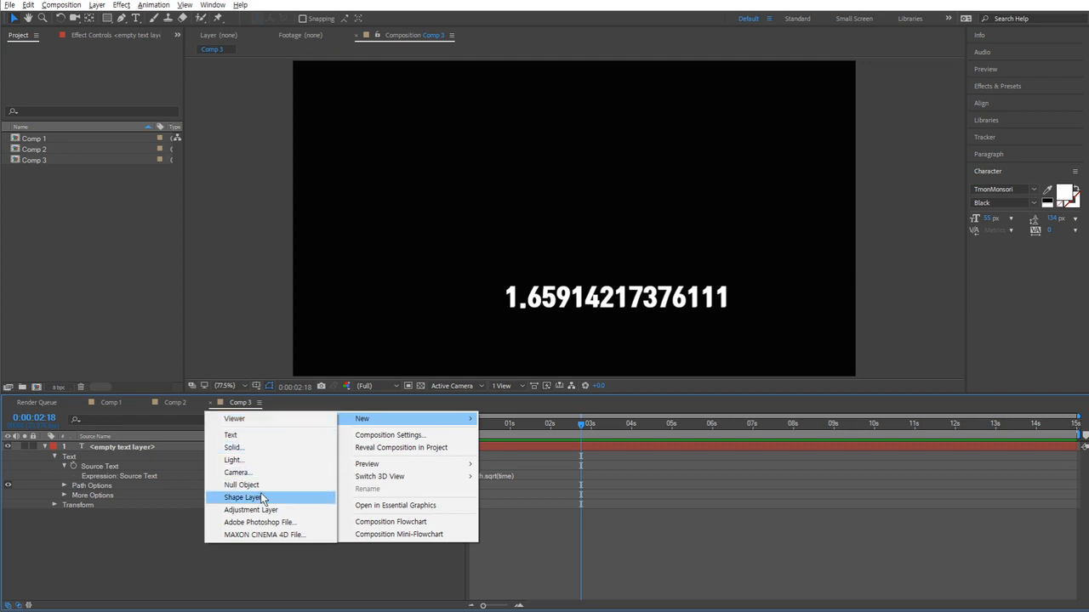
pyautogui.click(232, 447)
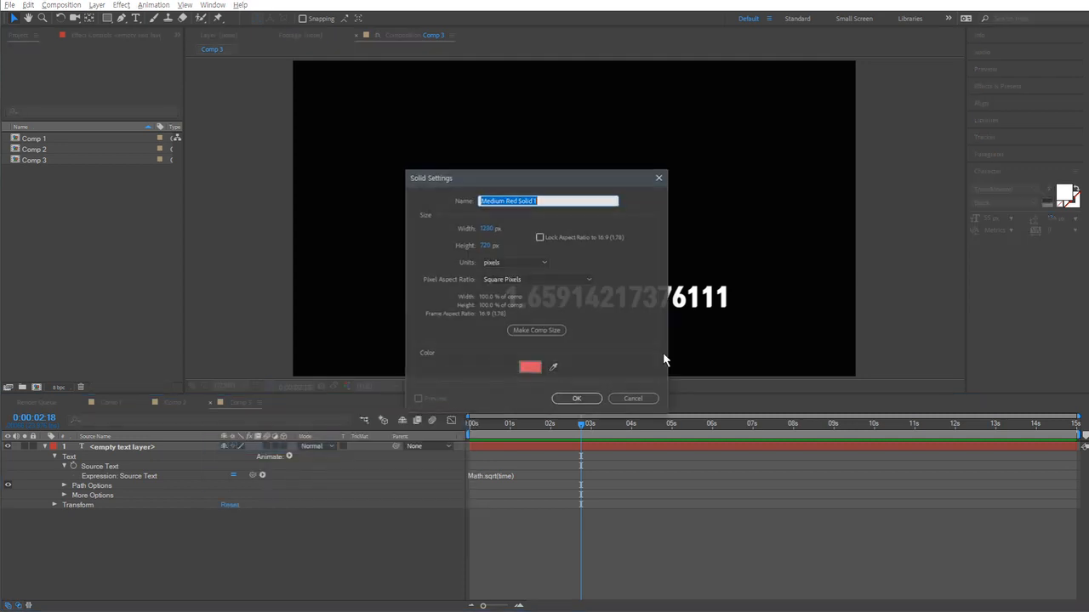
pyautogui.click(577, 399)
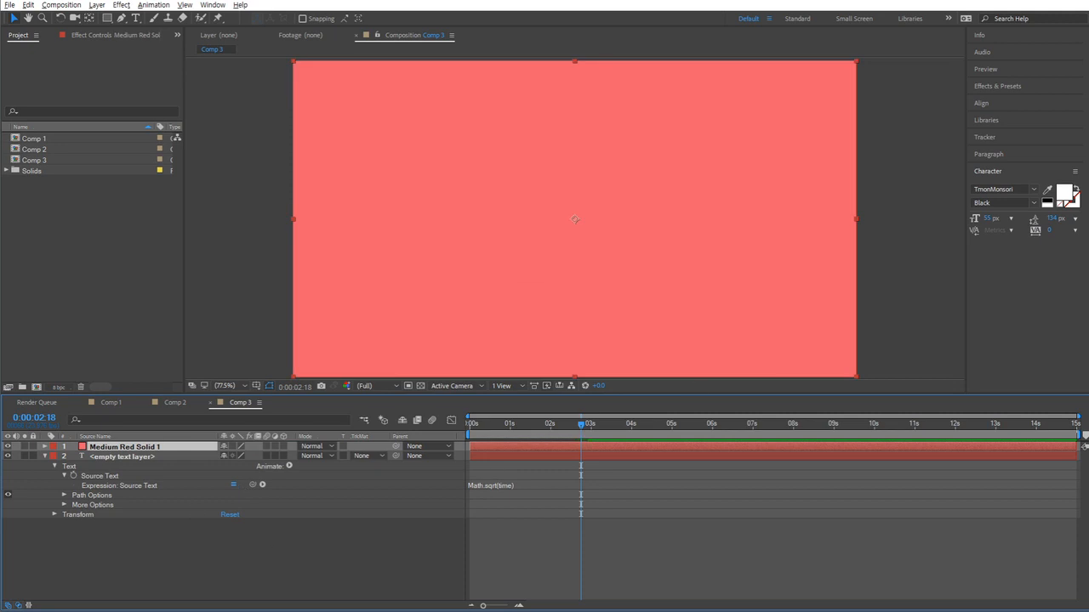
# - Find the Write-on effect by searching for "write" and apply it to the red solid
pyautogui.click(1037, 86)
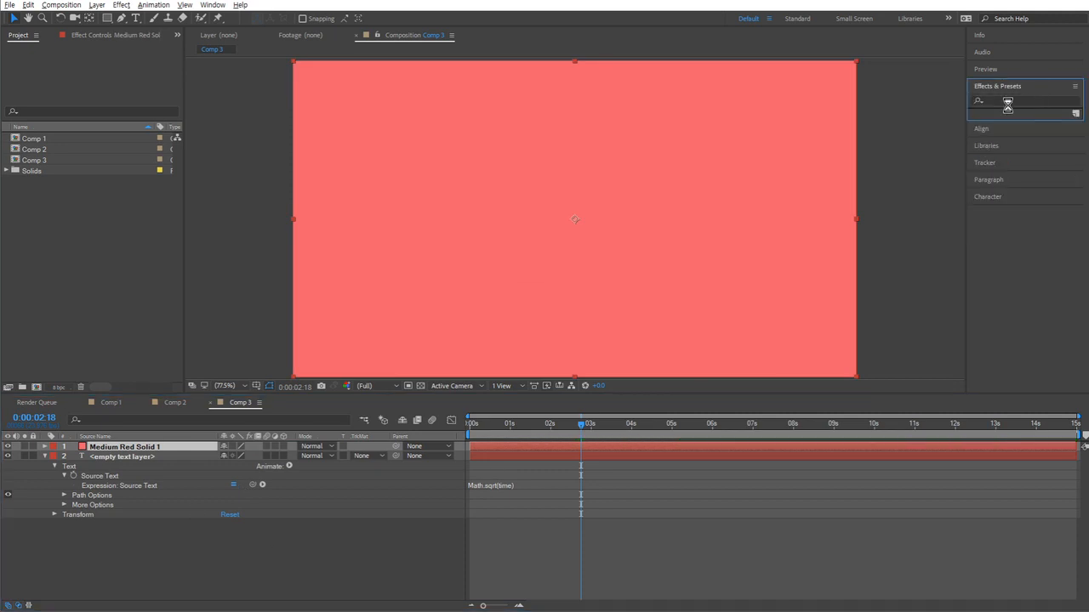
pyautogui.click(1017, 100)
pyautogui.write('w')
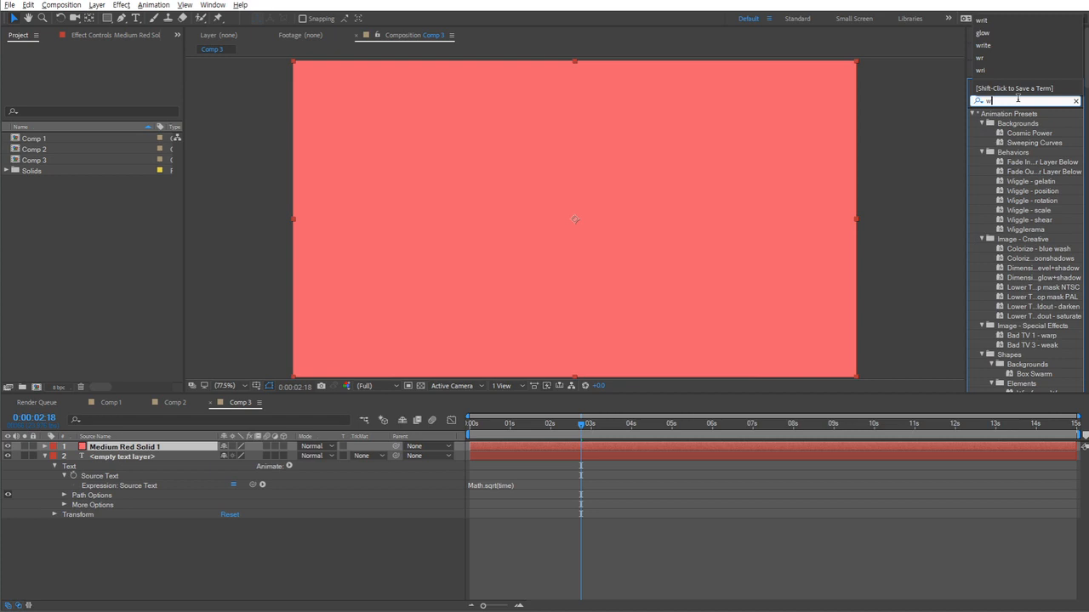
pyautogui.press('BackSpace')
pyautogui.write('write')
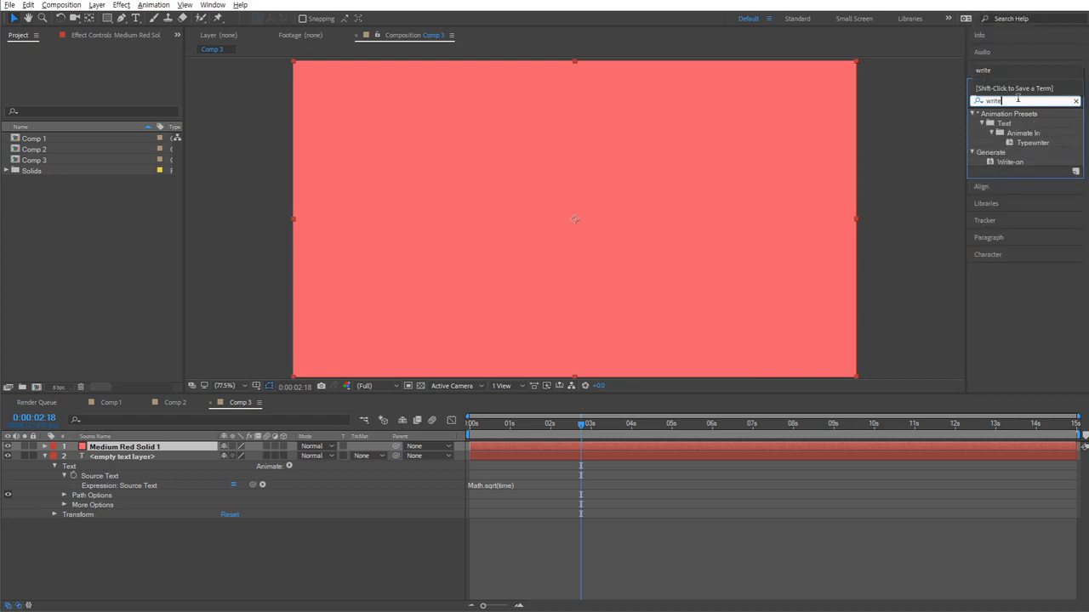
pyautogui.click(1011, 161)
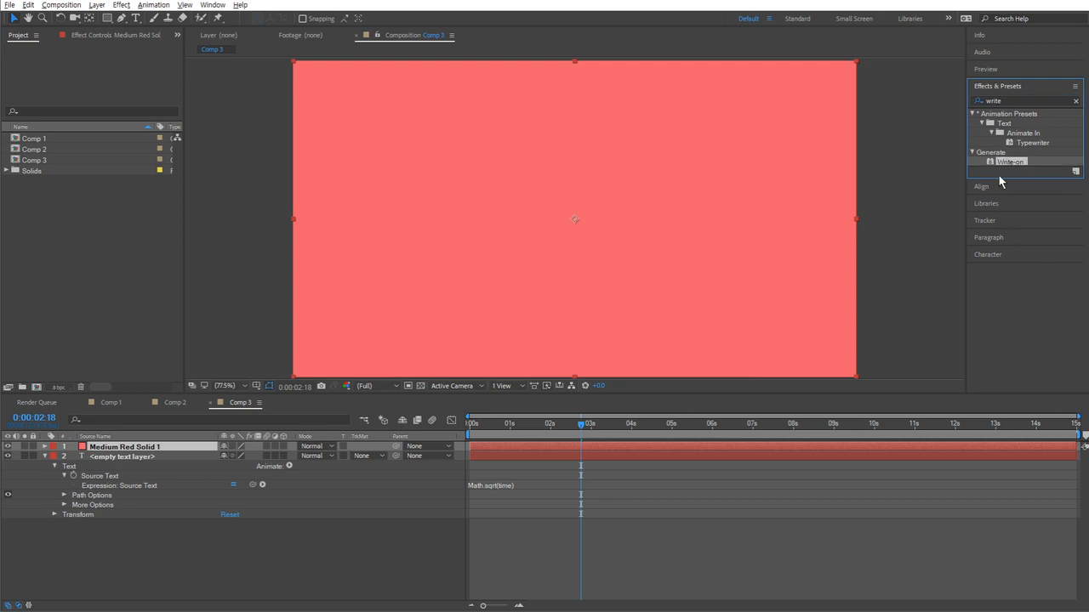
pyautogui.moveTo(1006, 168); pyautogui.dragTo(434, 277)
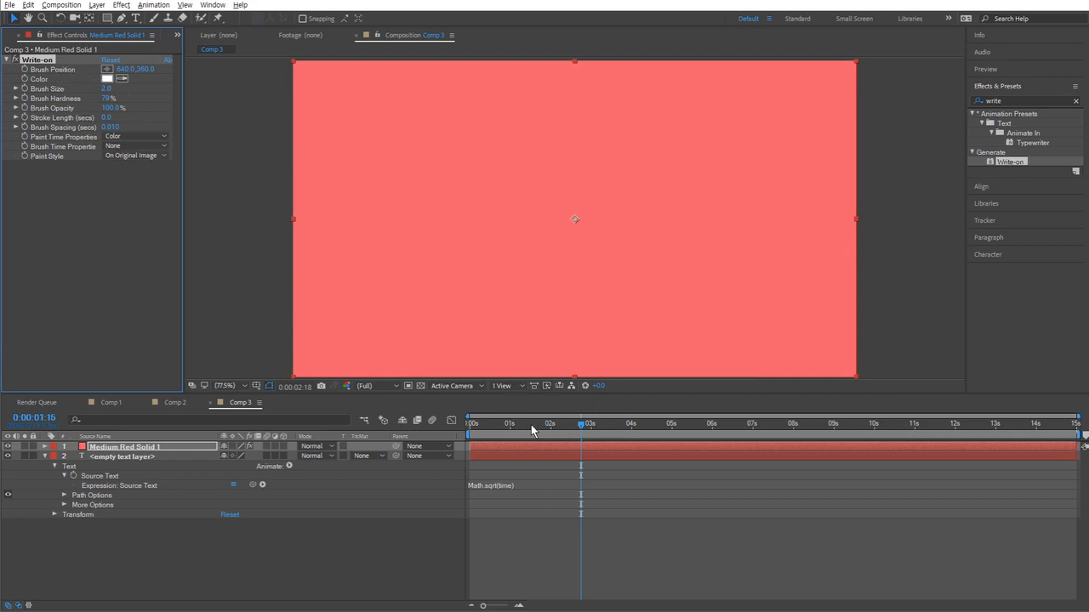
# - Keyframe Write-on's Brush Position along a curved path from 640, 360 at 0:00, through 371, 188.4 at 1:06, to about 531, 538 at 7:15
pyautogui.press('Home')
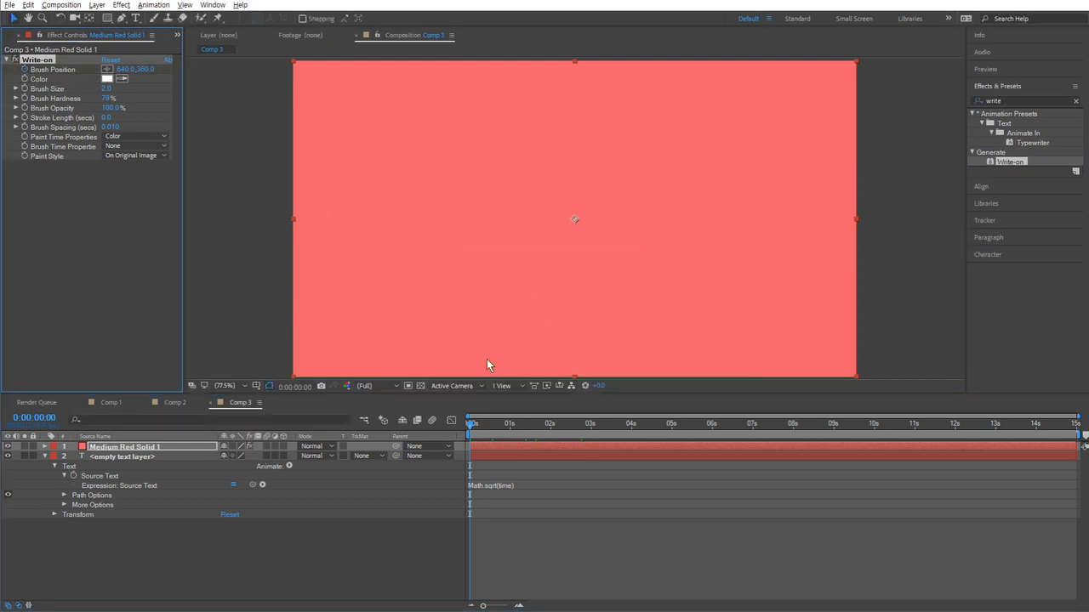
pyautogui.click(519, 423)
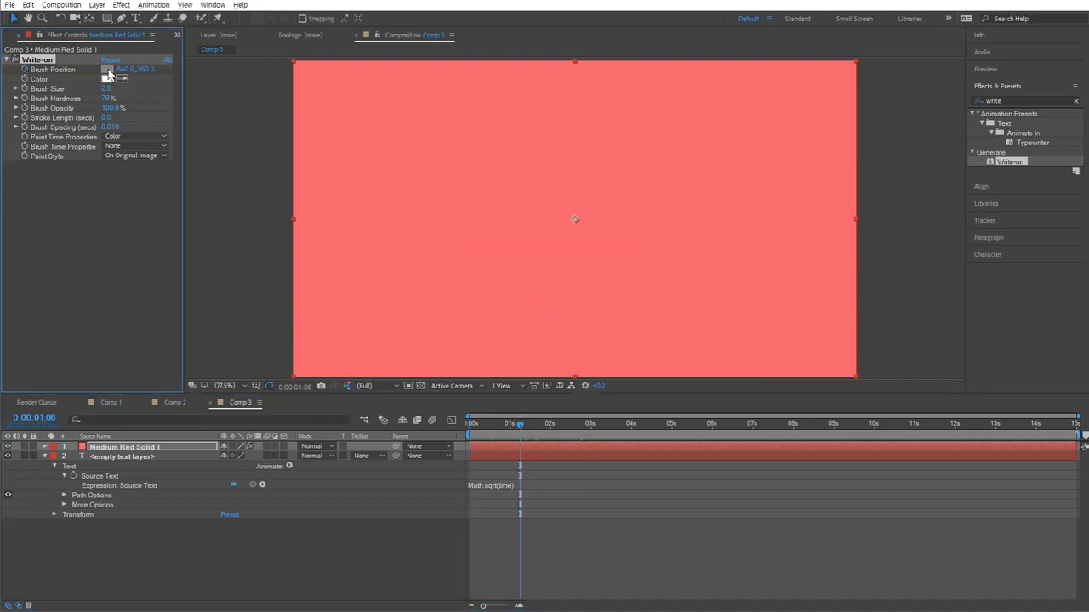
pyautogui.click(107, 69)
pyautogui.click(456, 144)
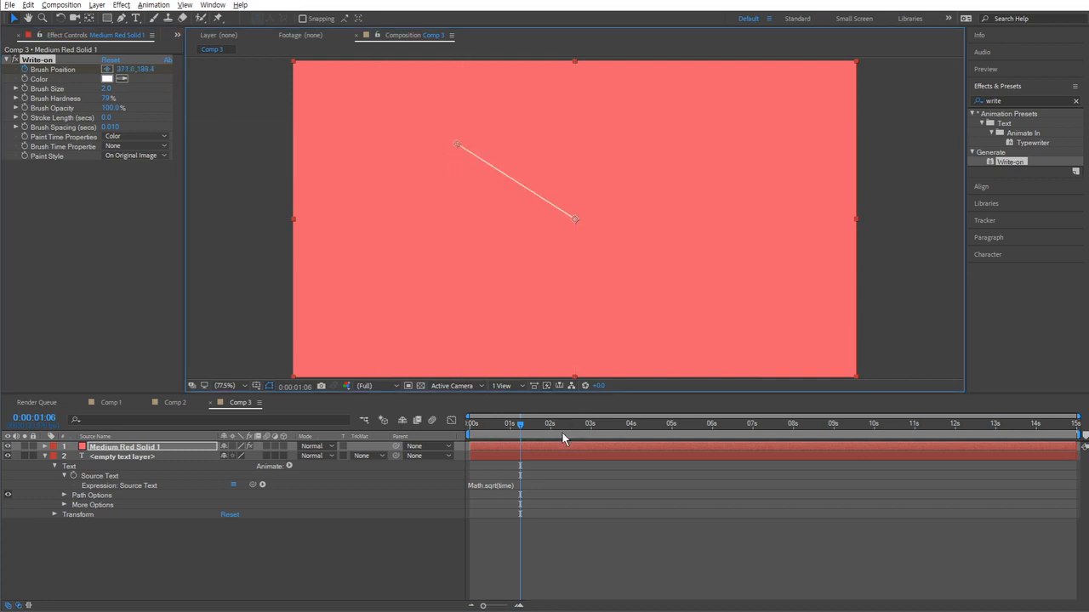
pyautogui.click(583, 424)
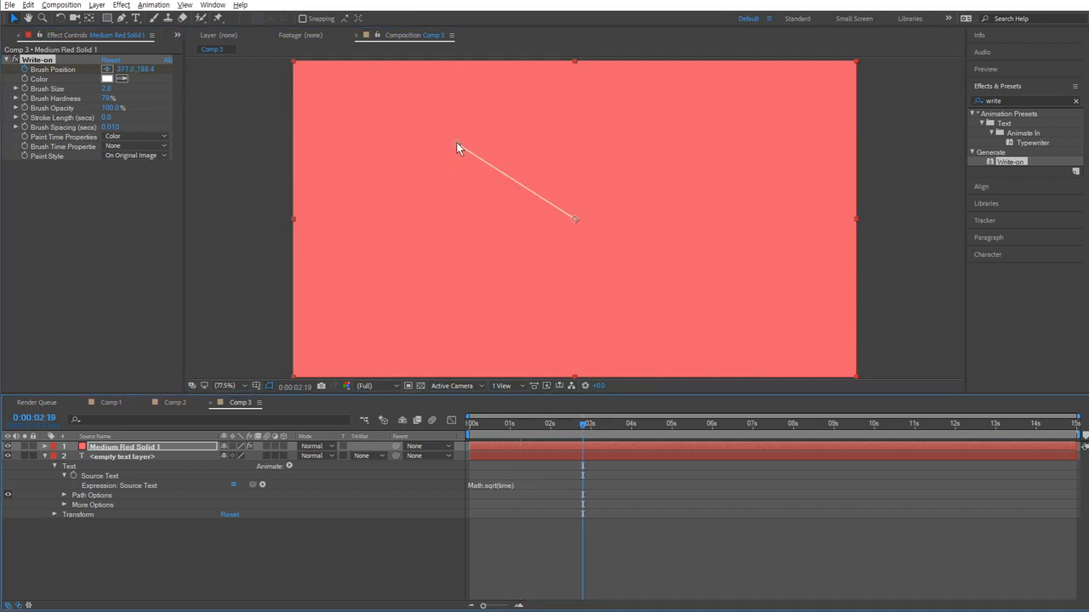
pyautogui.moveTo(454, 146)
pyautogui.mouseDown()
pyautogui.moveTo(703, 148)
pyautogui.moveTo(728, 278)
pyautogui.moveTo(553, 298)
pyautogui.mouseUp()
pyautogui.click(654, 422)
pyautogui.click(776, 423)
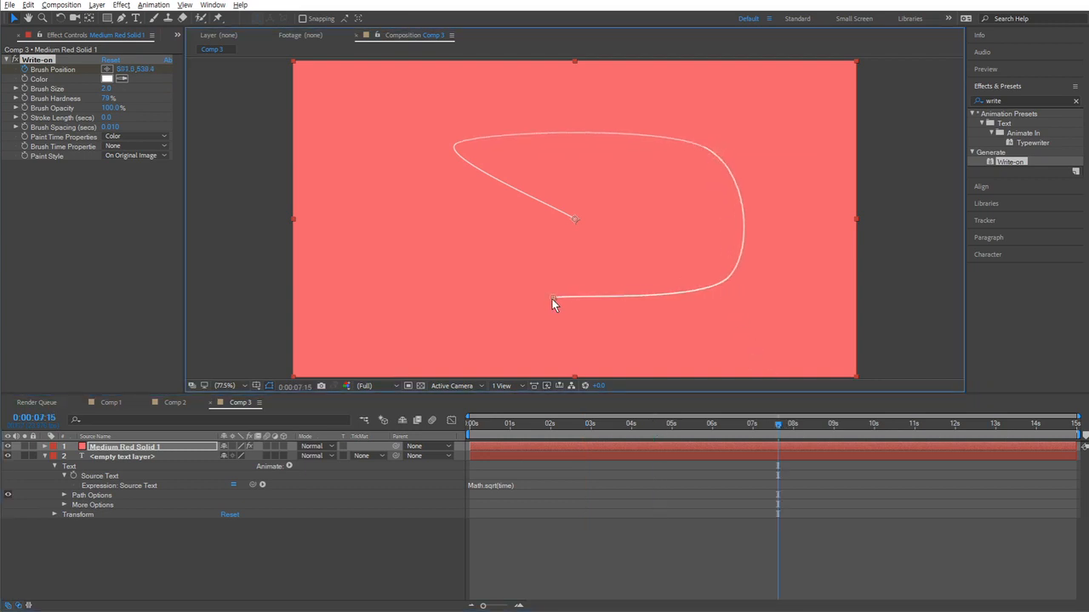
# - Preview the Write-on stroke from the start of the composition and inspect the drawn curve up close
pyautogui.moveTo(855, 424); pyautogui.dragTo(398, 426)
pyautogui.press('space')
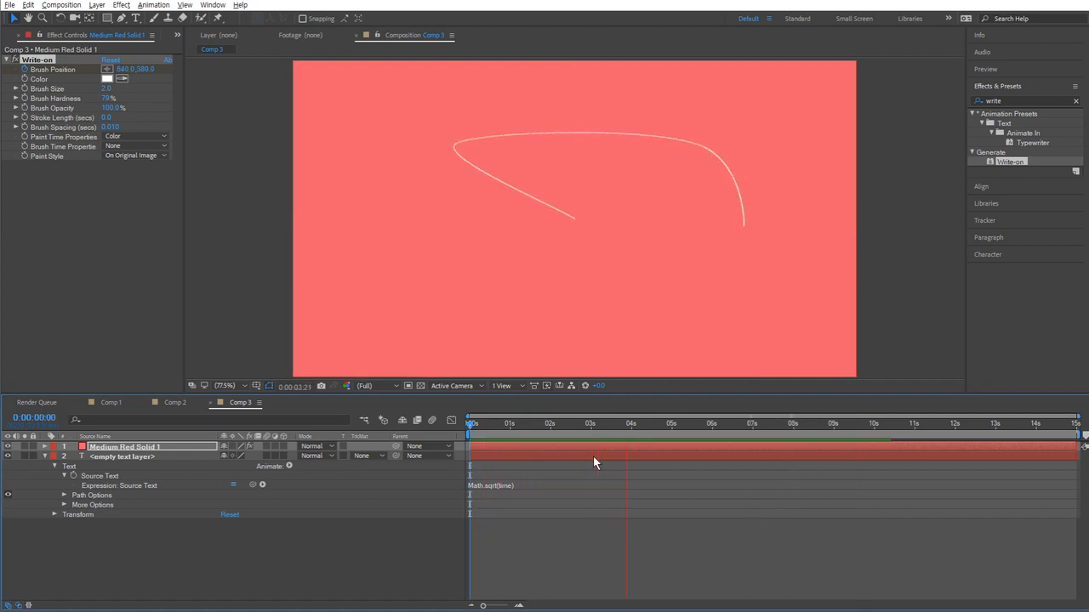
pyautogui.press('space')
pyautogui.scroll(1, 564, 191)
pyautogui.scroll(1, 485, 121)
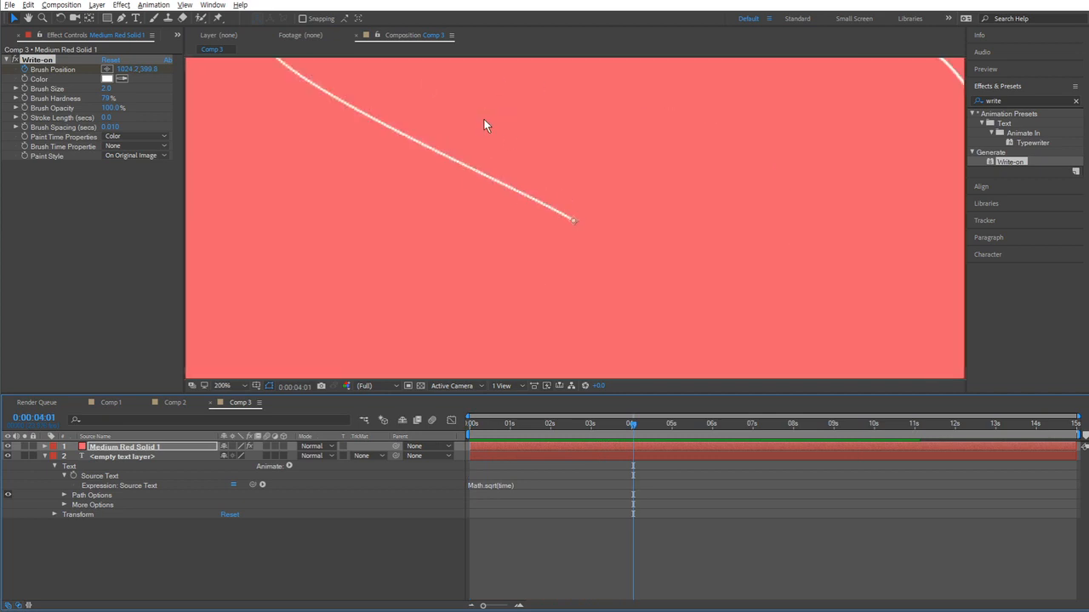
pyautogui.moveTo(518, 188); pyautogui.dragTo(519, 371)
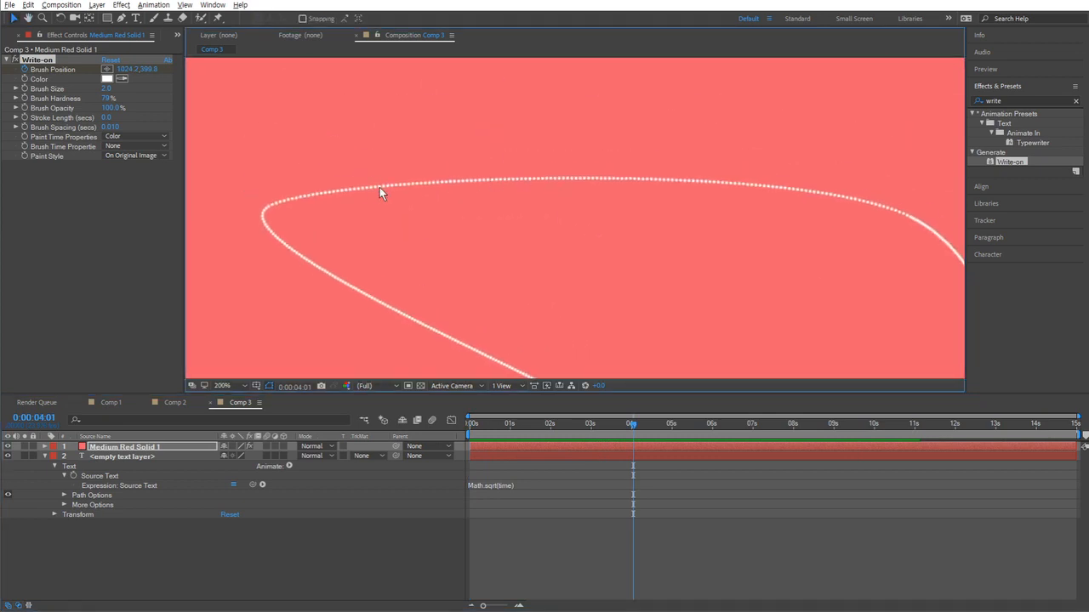
# - Try Write-on Brush Size values of 5 and 1 on the stroke
pyautogui.click(106, 88)
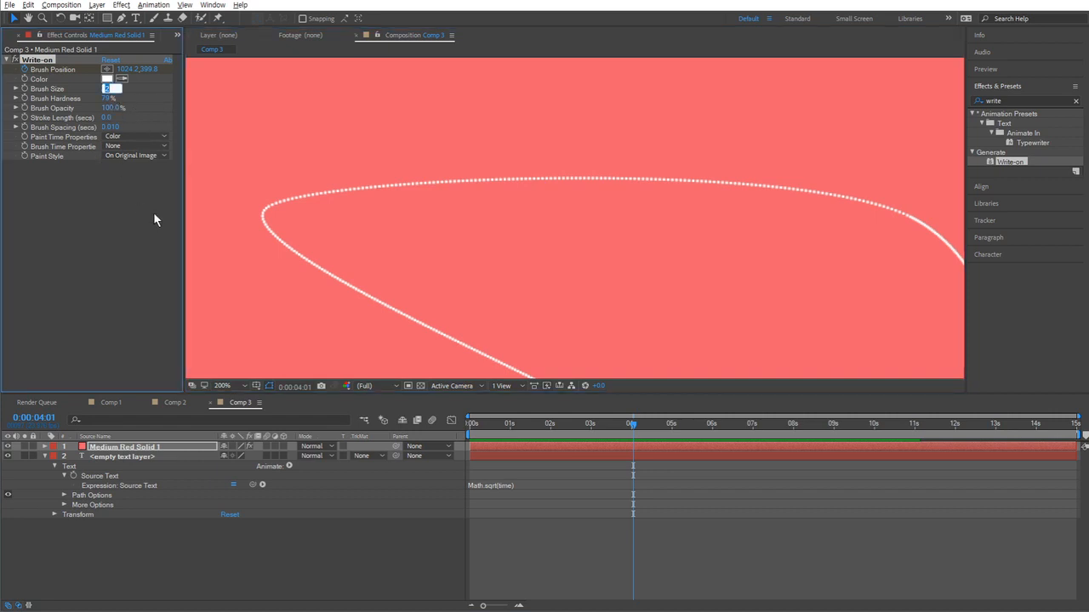
pyautogui.write('5')
pyautogui.press('Return')
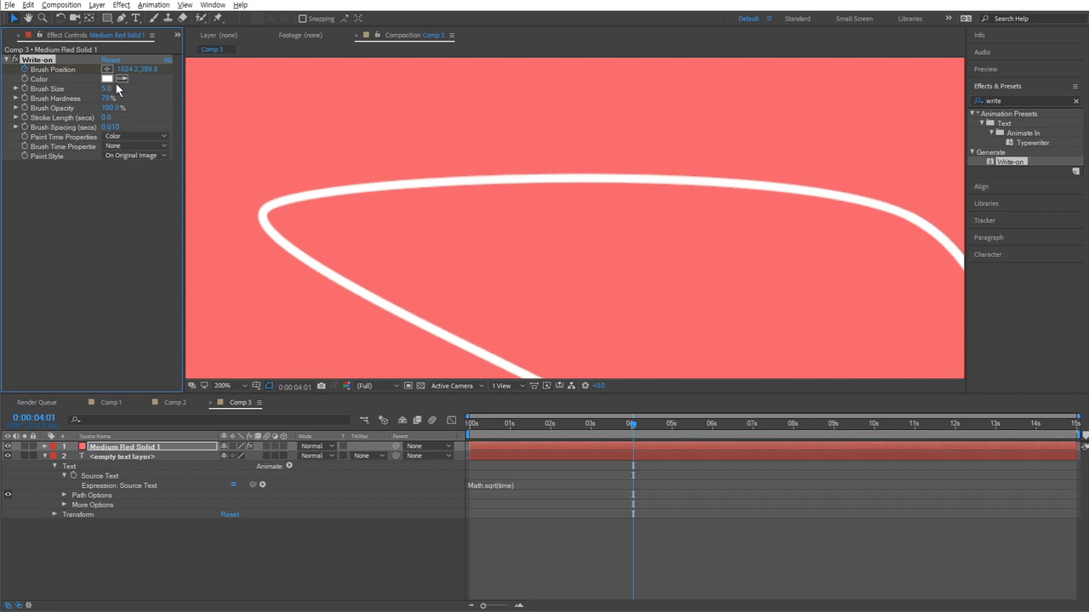
pyautogui.click(109, 88)
pyautogui.write('1')
pyautogui.press('Return')
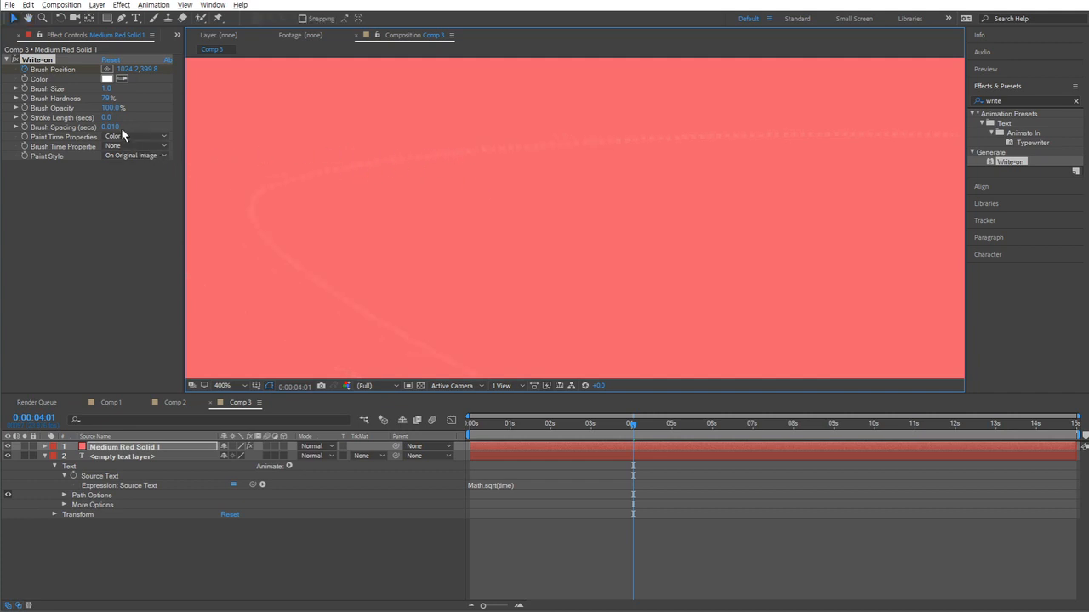
# - Set the Write-on Brush Size back to 2
pyautogui.click(108, 88)
pyautogui.write('2')
pyautogui.press('Return')
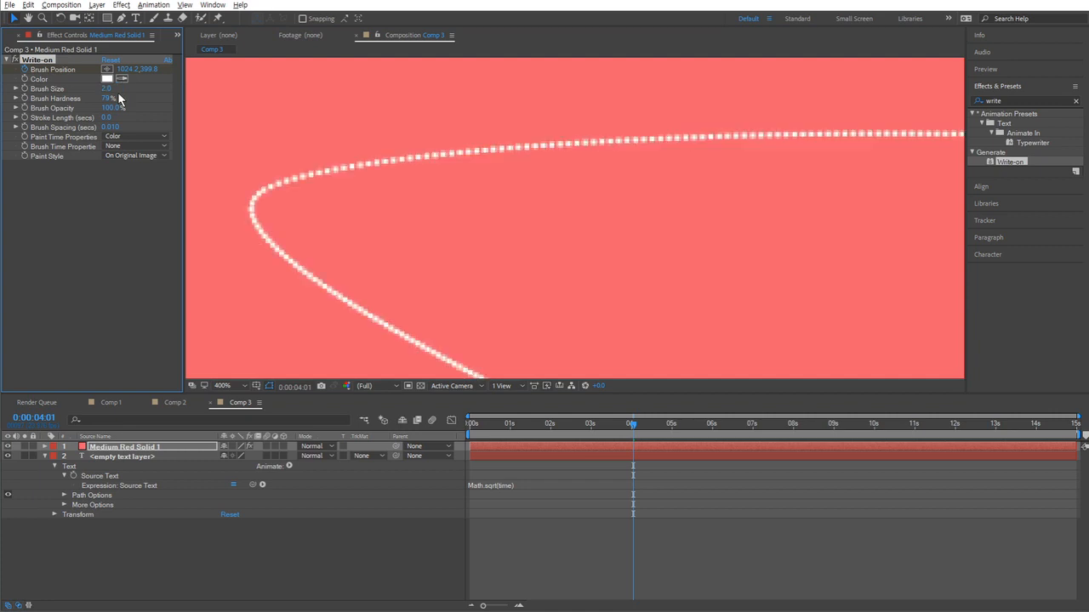
# - Try a Write-on Brush Spacing of 0.5 seconds and check the distance between the dots
pyautogui.click(110, 127)
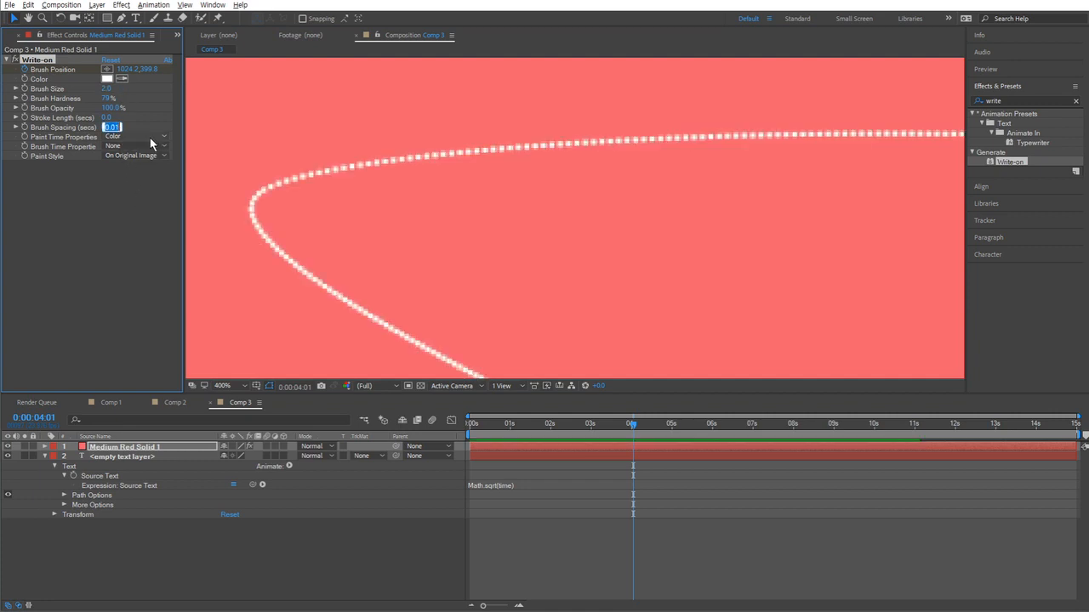
pyautogui.write('0.5')
pyautogui.press('Return')
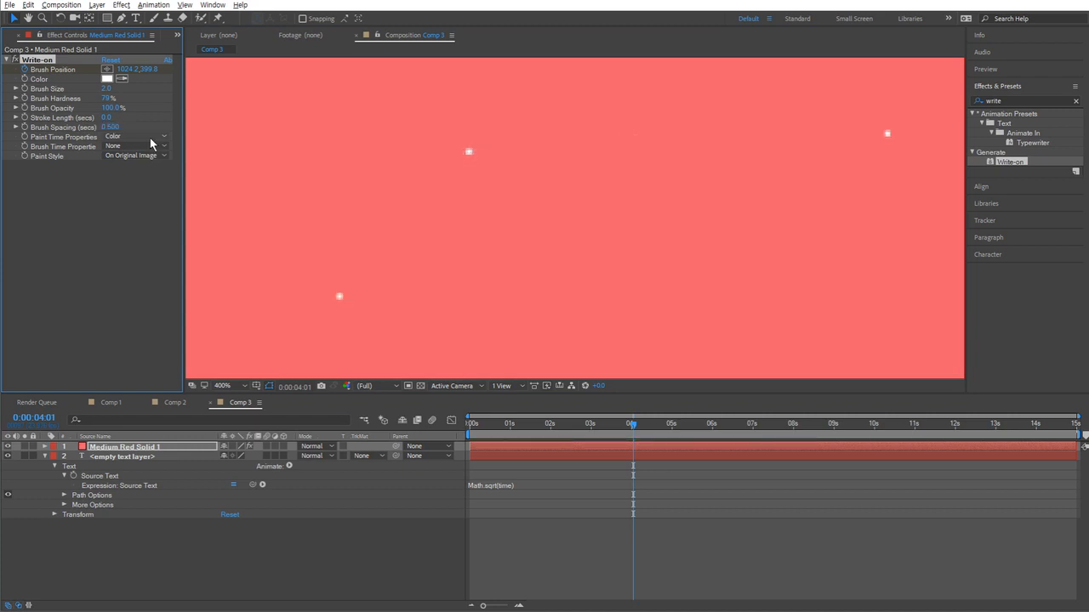
pyautogui.scroll(-3, 575, 282)
pyautogui.scroll(1, 581, 278)
# - Set the Write-on Brush Spacing to 0.002 seconds
pyautogui.click(111, 127)
pyautogui.write('0.002')
pyautogui.press('Return')
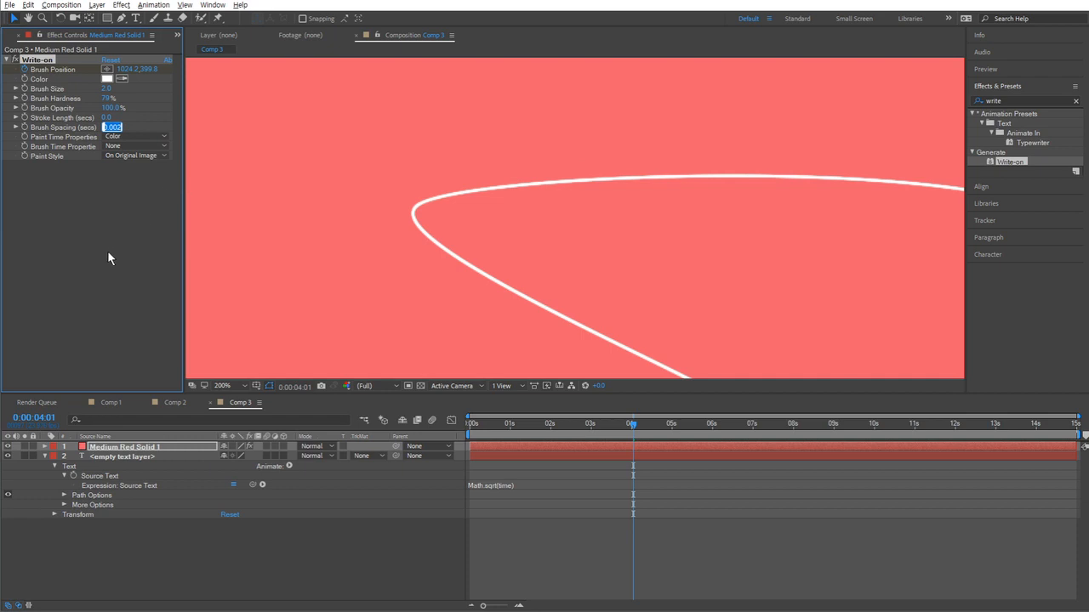
# - Scrub the Write-on animation from the start to 0:00:02:18, review the whole frame, and return to the first frame
pyautogui.click(563, 447)
pyautogui.press('Home')
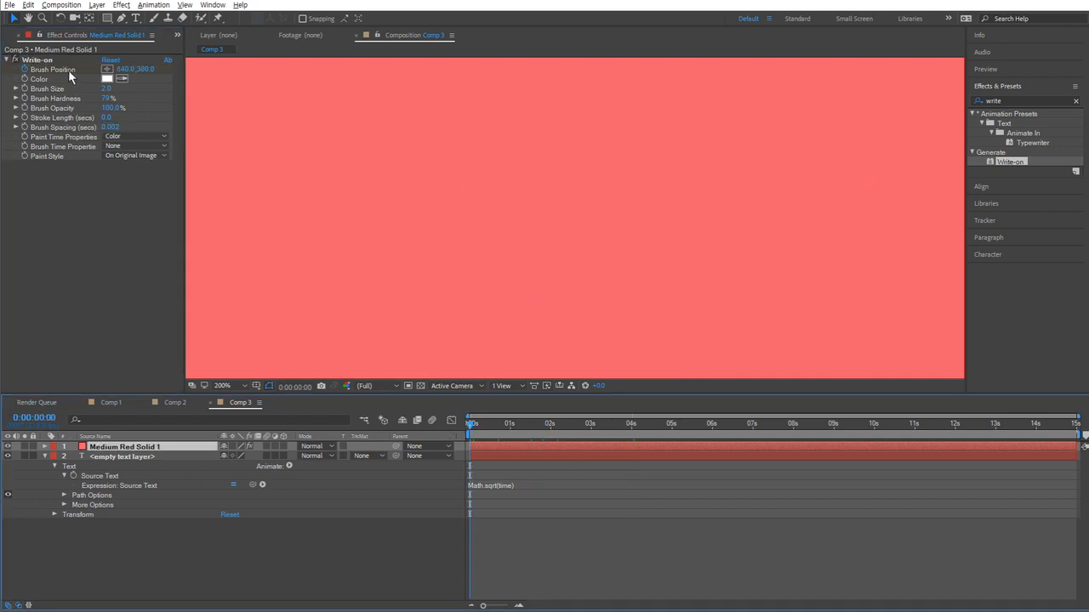
pyautogui.moveTo(490, 429); pyautogui.dragTo(582, 429)
pyautogui.scroll(-4, 548, 258)
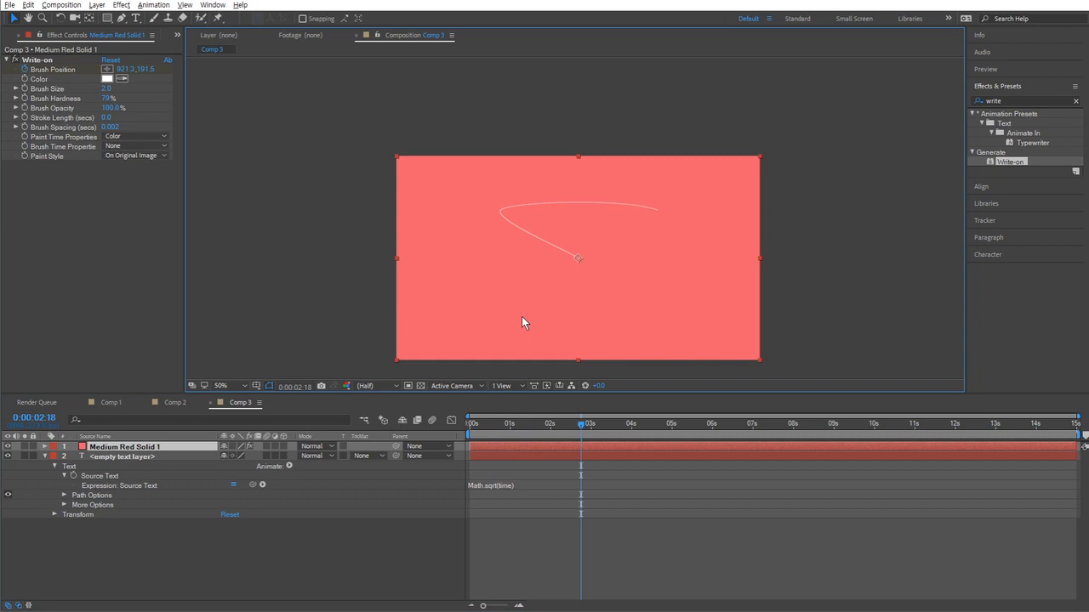
pyautogui.scroll(2, 668, 349)
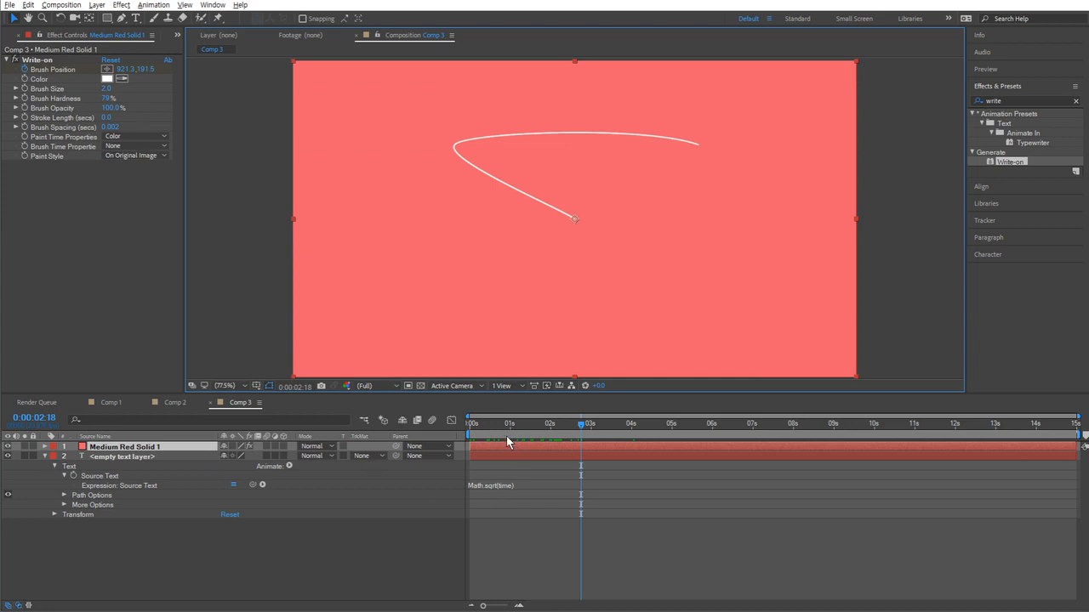
pyautogui.press('Home')
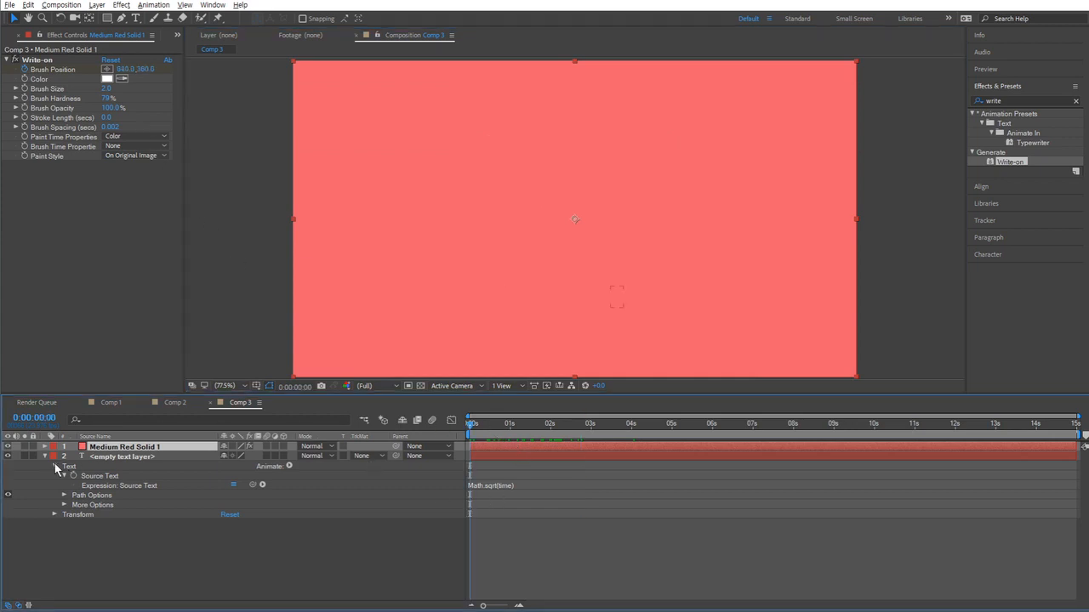
# - Hide the text layer and remove all Brush Position keyframes from the solid's Write-on effect
pyautogui.click(8, 457)
pyautogui.click(44, 448)
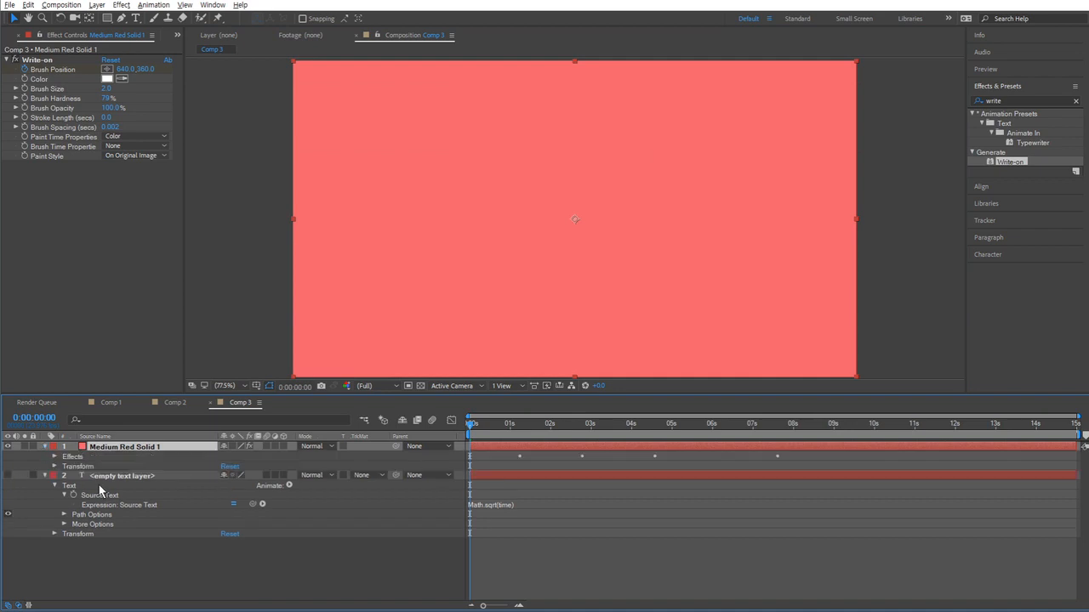
pyautogui.click(53, 463)
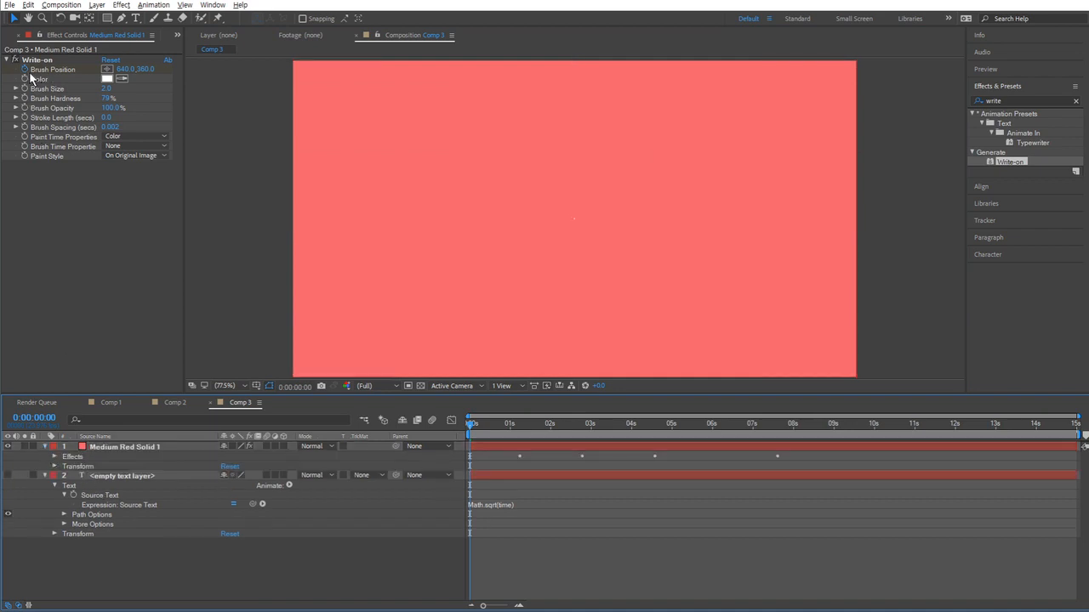
pyautogui.click(38, 59)
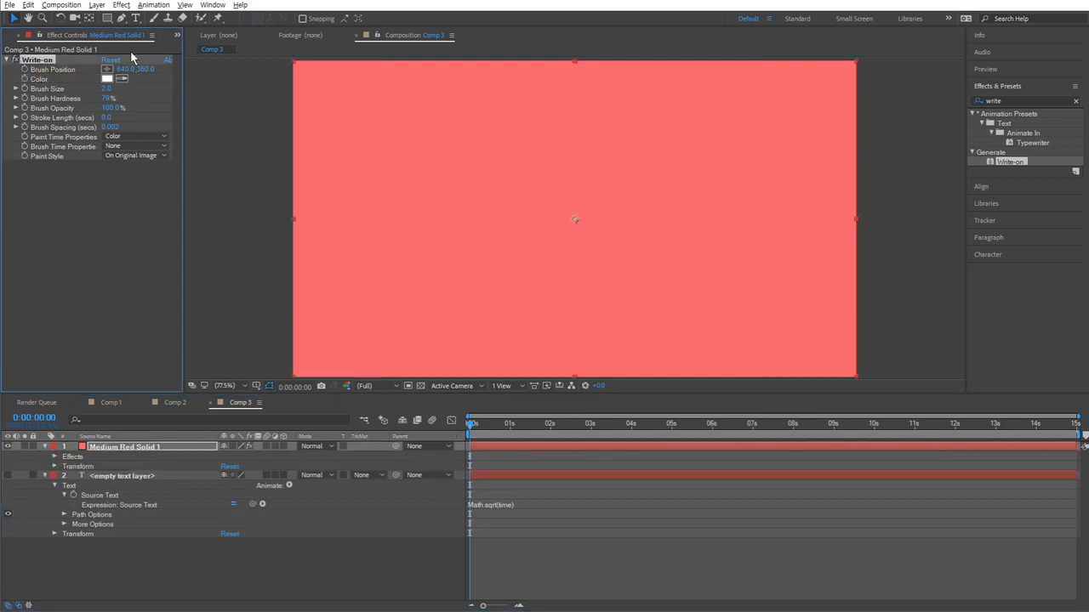
# - Add an expression to the Write-on Brush Position that begins with the line x_pos = time
pyautogui.keyDown('alt'); pyautogui.click(25, 69); pyautogui.keyUp('alt')
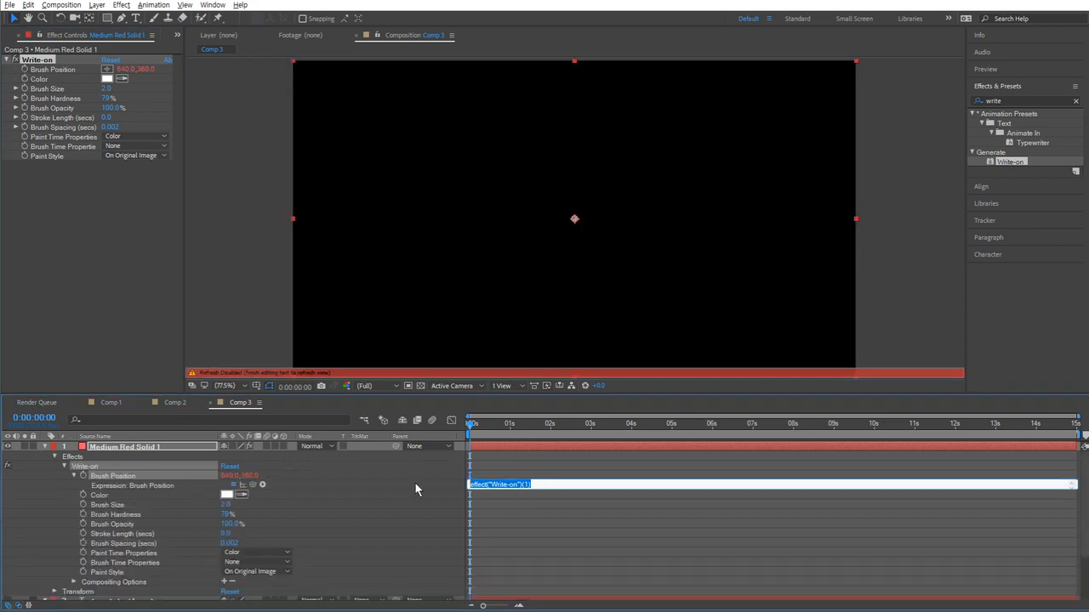
pyautogui.write('wigg')
pyautogui.press('BackSpace')
pyautogui.press('BackSpace')
pyautogui.press('BackSpace')
pyautogui.press('BackSpace')
pyautogui.write('x_pos = time')
pyautogui.press('Return')
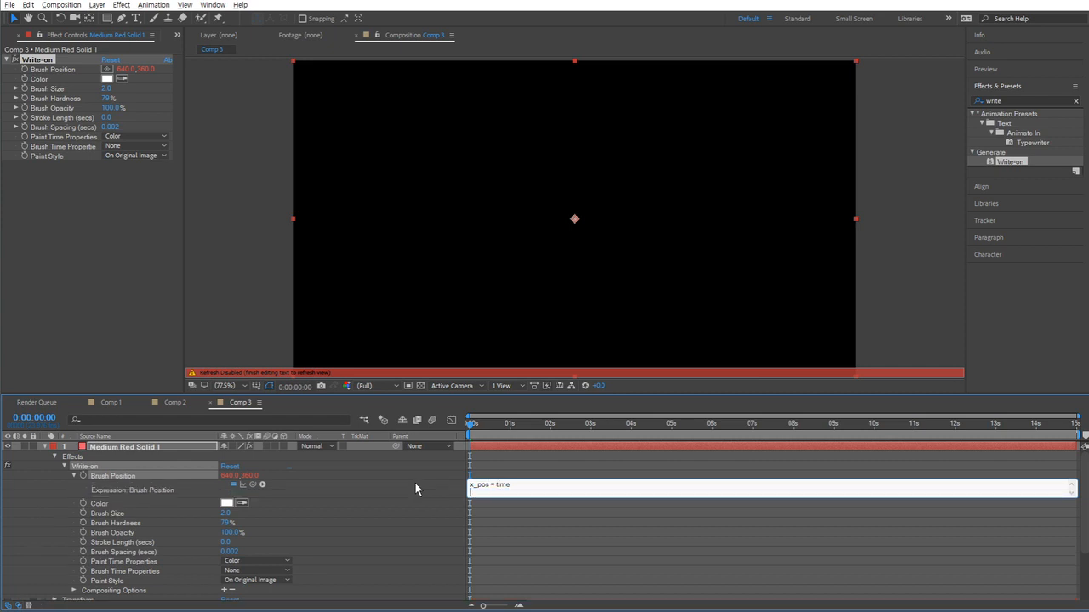
# - Add y_pos = Math.sqrt( x_pos ) and a final line [ x_pos, y_pos ] to the Brush Position expression
pyautogui.write('y_pos = Math.sqrt( x_pos )')
pyautogui.press('Return')
pyautogui.press('Return')
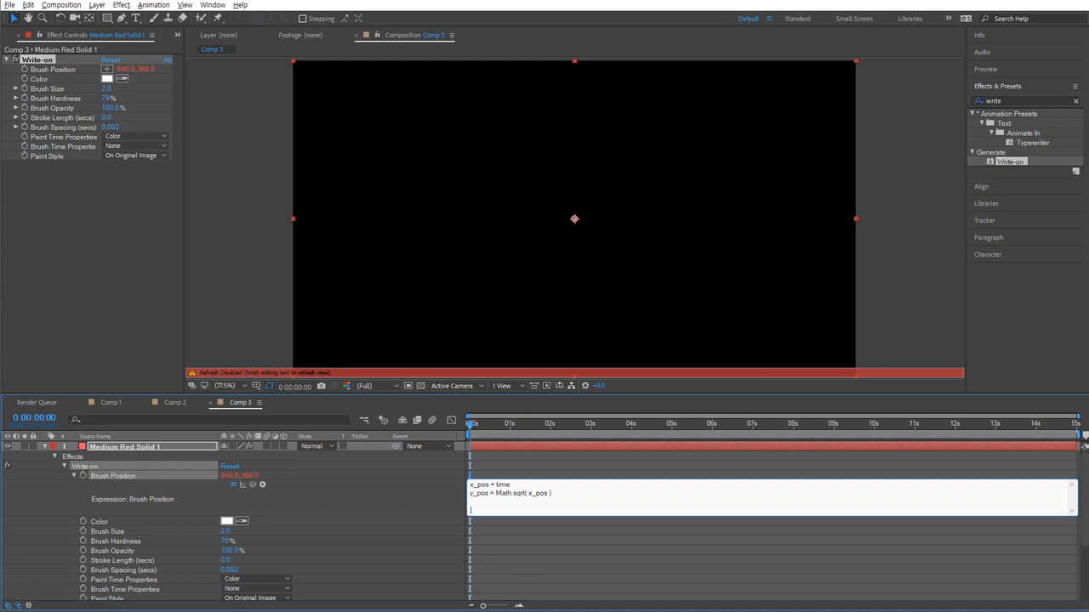
pyautogui.write('x_pos, y_pos ]')
pyautogui.click(417, 493)
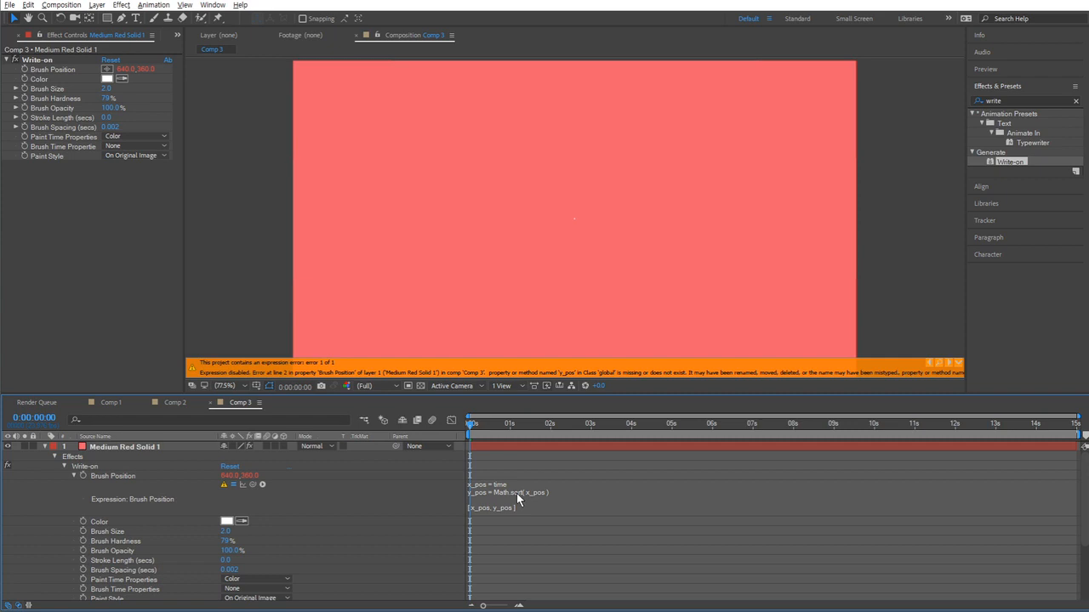
# - Assign the array to the property by changing the last line to effect("Write-on")("Brush Position").value = [ x_pos, y_pos ]
pyautogui.click(476, 510)
pyautogui.click(474, 509)
pyautogui.moveTo(527, 510); pyautogui.dragTo(428, 510)
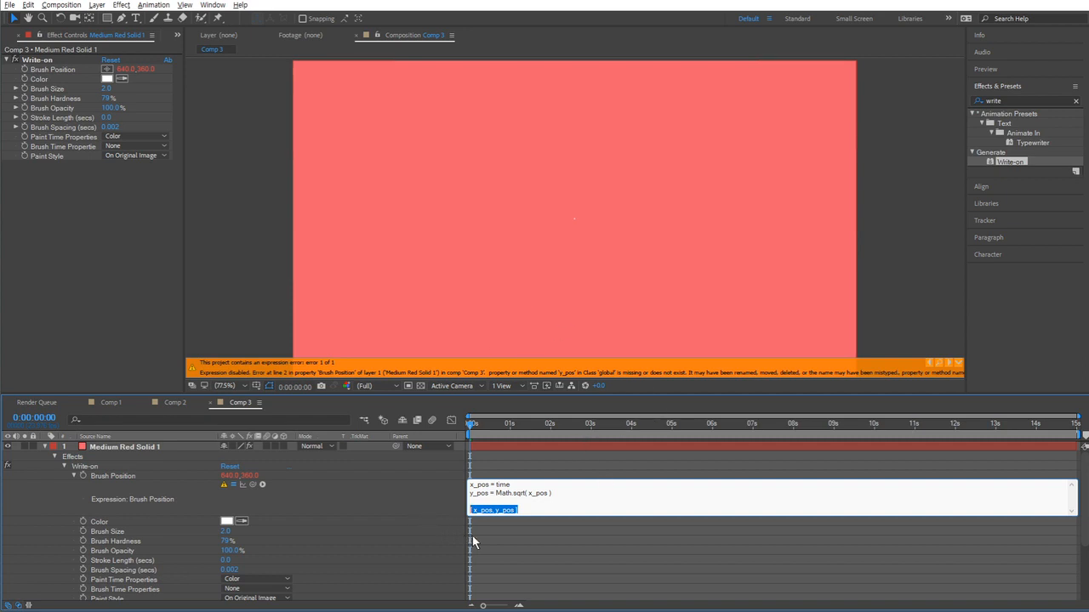
pyautogui.click(487, 512)
pyautogui.hotkey('ctrl', 'a')
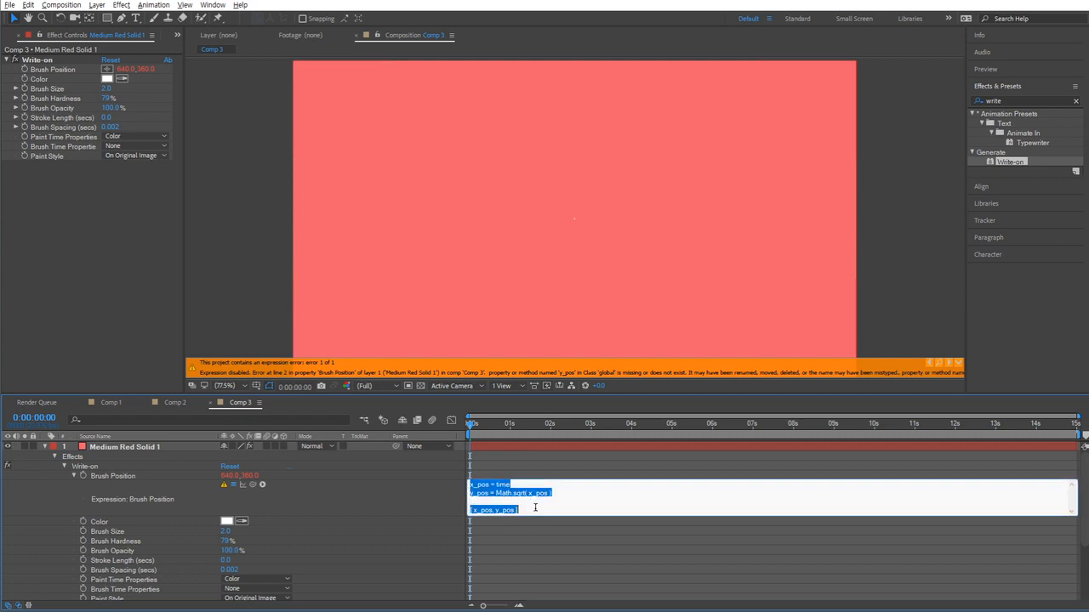
pyautogui.click(535, 508)
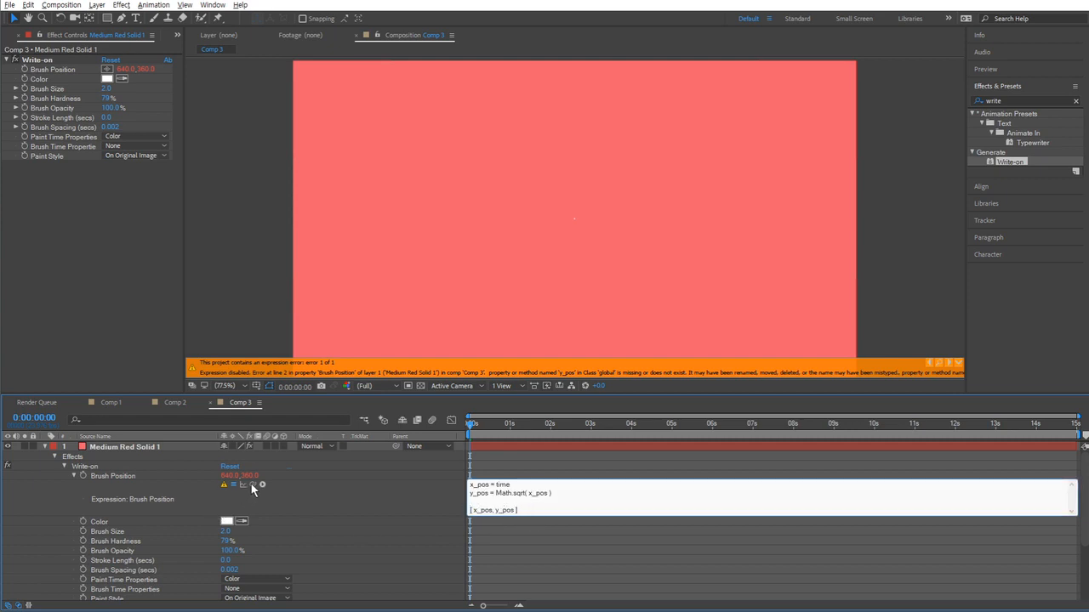
pyautogui.moveTo(251, 484); pyautogui.dragTo(121, 478)
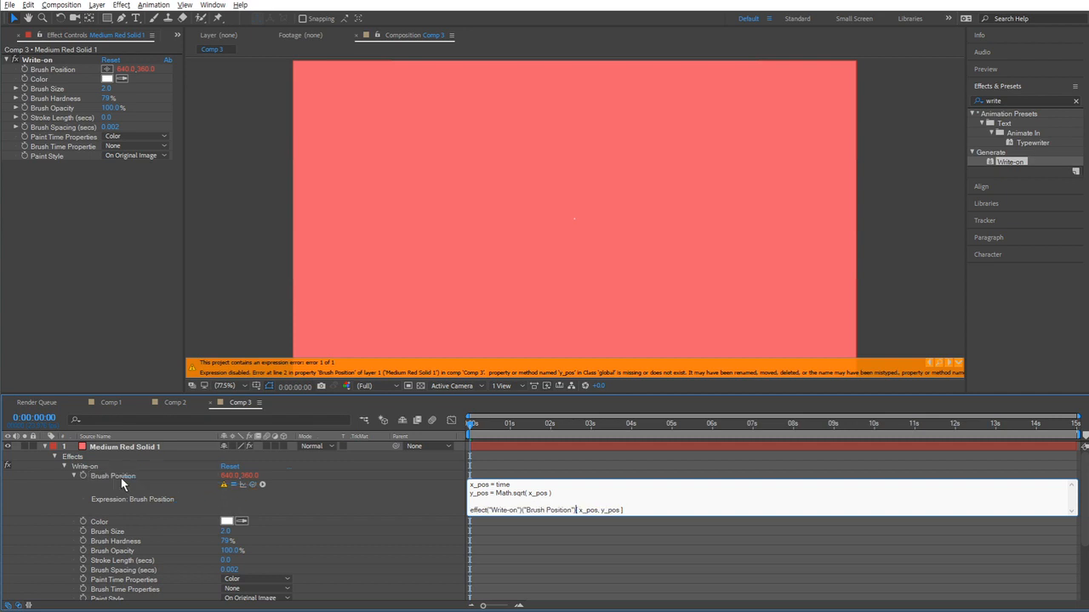
pyautogui.write('= ')
pyautogui.write('.value')
pyautogui.click(402, 498)
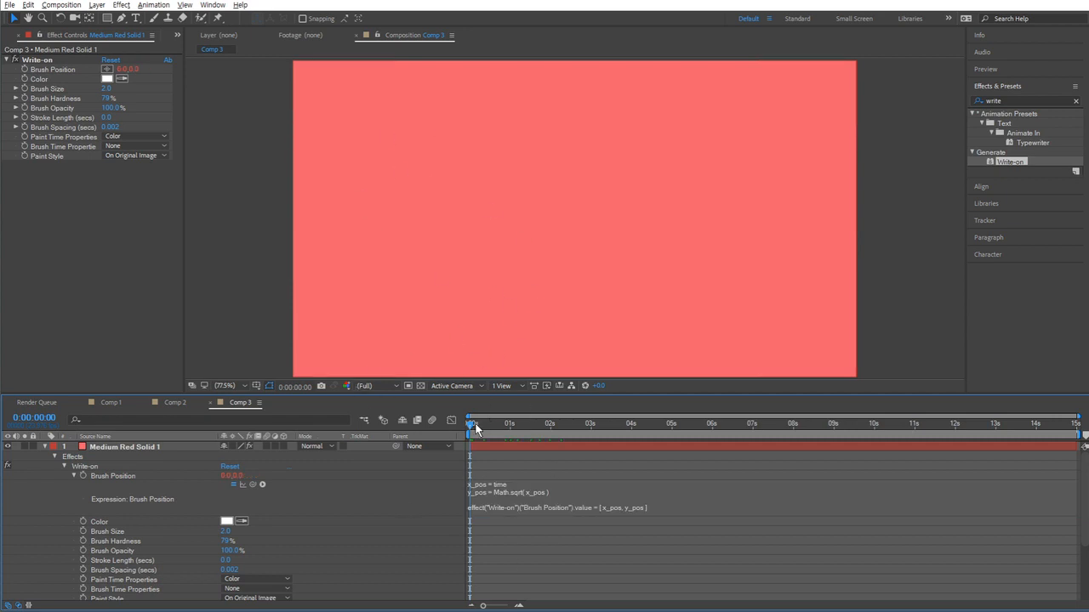
# - Preview the expression-driven brush and examine its stroke up close in the solid's corner and against the whole frame
pyautogui.press('space')
pyautogui.moveTo(403, 213); pyautogui.dragTo(597, 346)
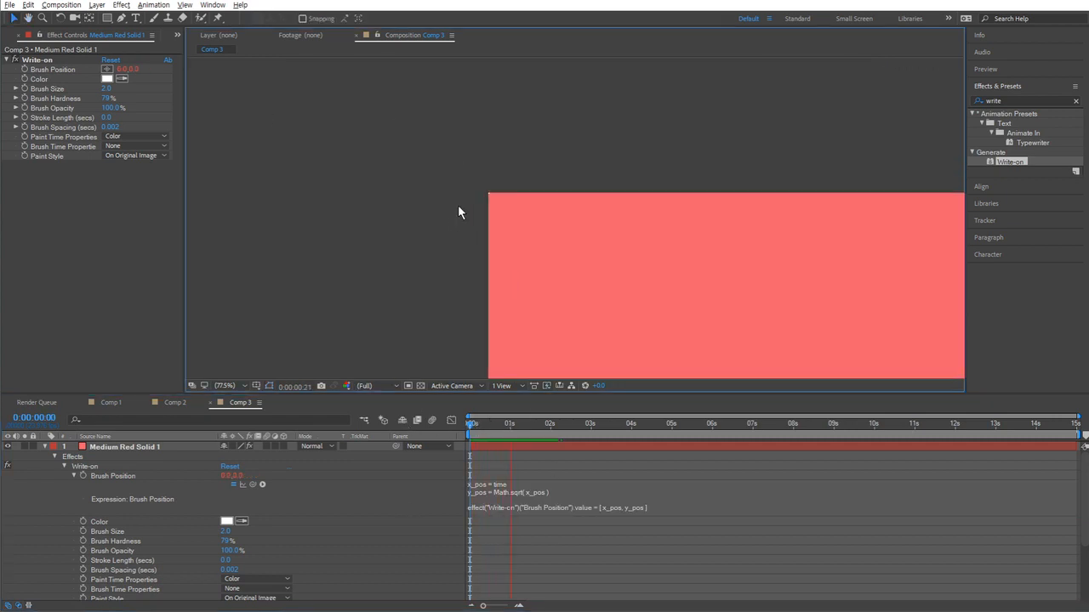
pyautogui.press('space')
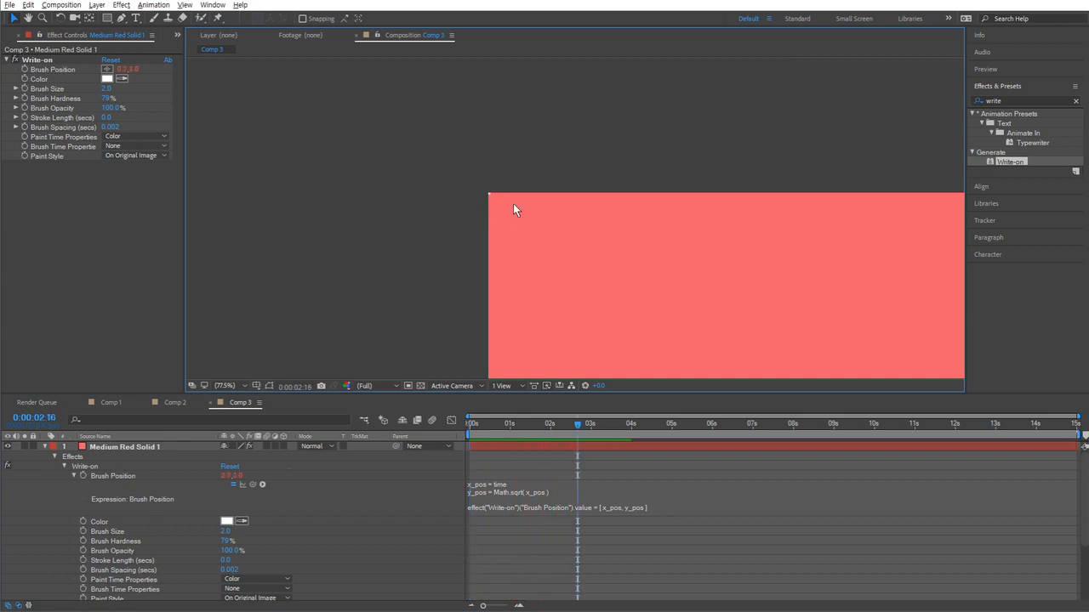
pyautogui.scroll(3, 513, 204)
pyautogui.moveTo(282, 181); pyautogui.dragTo(519, 313)
pyautogui.scroll(1, 505, 299)
pyautogui.moveTo(514, 355); pyautogui.dragTo(497, 179)
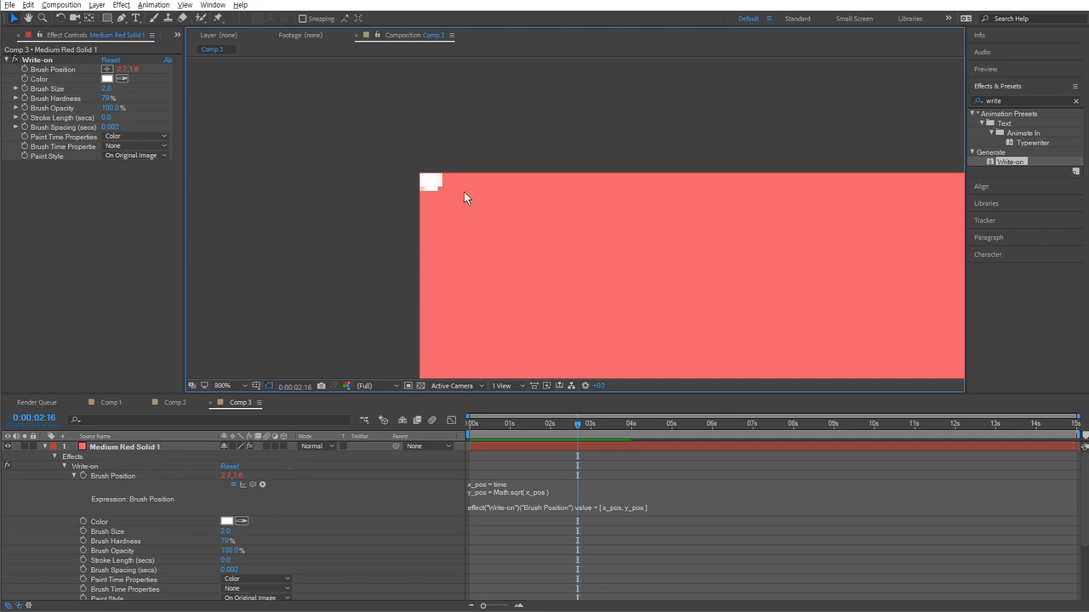
pyautogui.scroll(-1, 604, 292)
pyautogui.moveTo(563, 288); pyautogui.dragTo(378, 246)
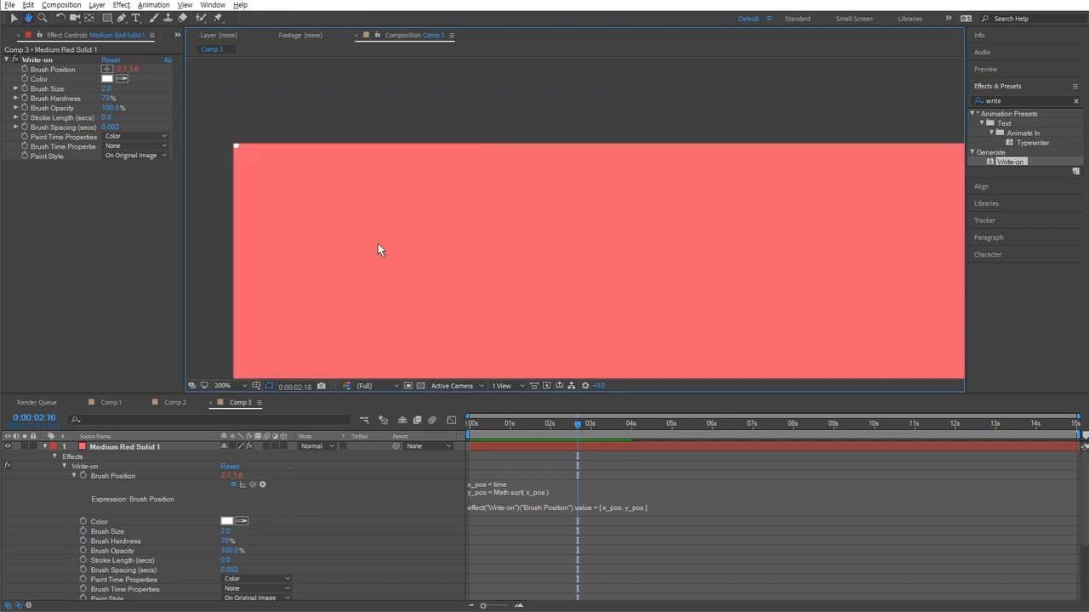
pyautogui.scroll(-2, 439, 235)
pyautogui.moveTo(534, 257); pyautogui.dragTo(484, 219)
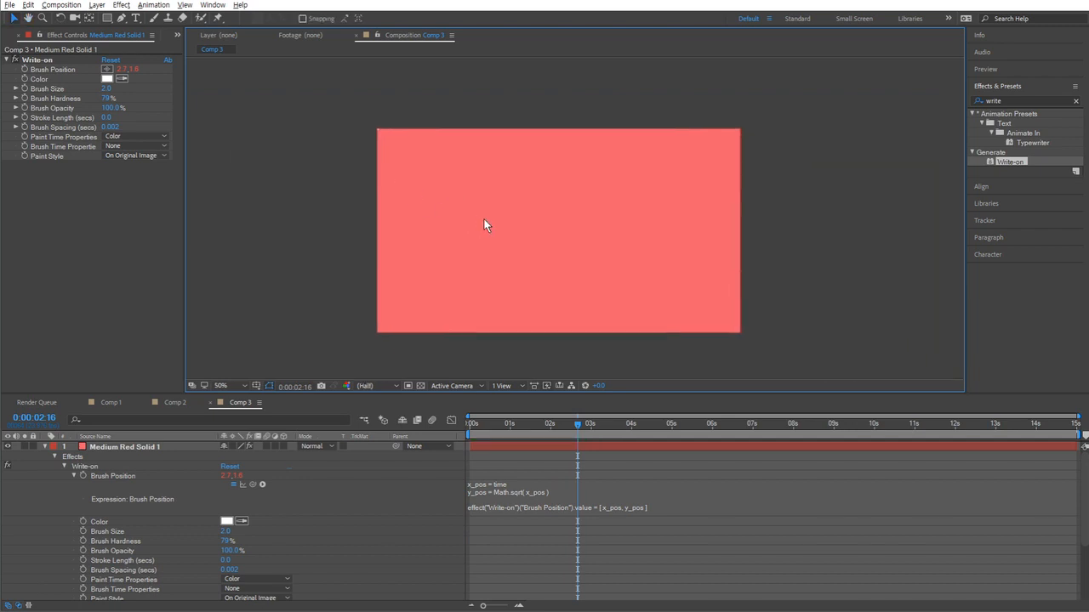
pyautogui.scroll(1, 483, 219)
pyautogui.moveTo(380, 210); pyautogui.dragTo(488, 237)
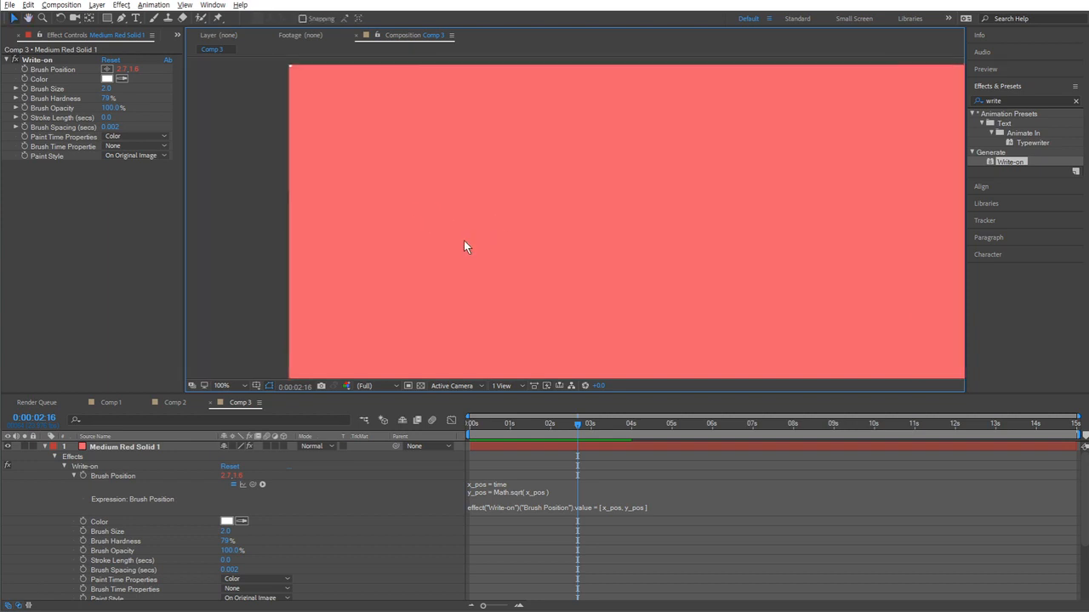
pyautogui.hotkey('shift', '/')
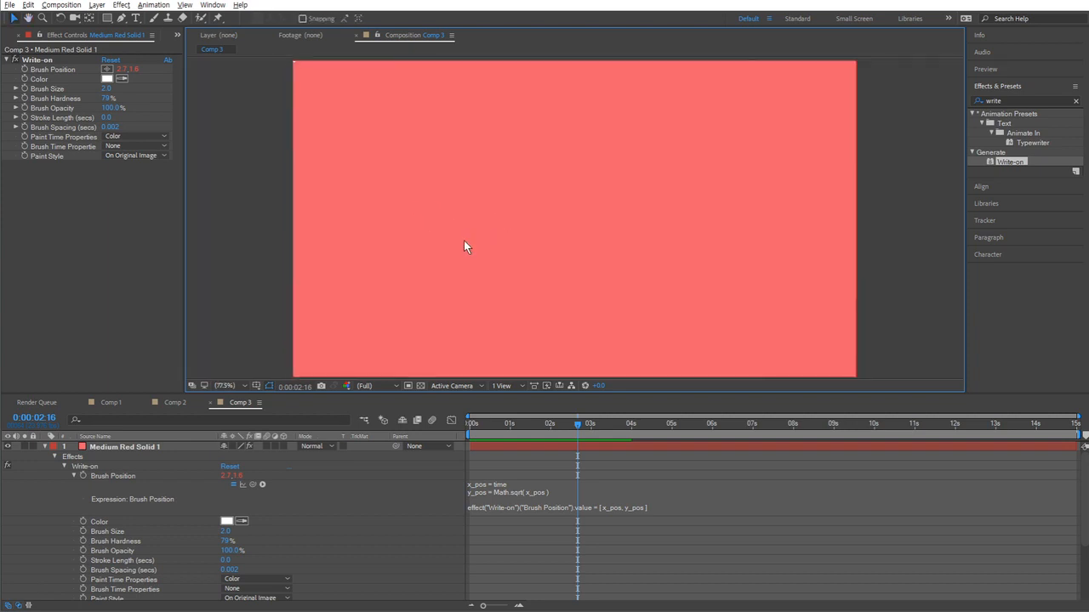
# - Offset the brush to half the composition height by adding + ( 720 / 2) to the y_pos line
pyautogui.click(511, 483)
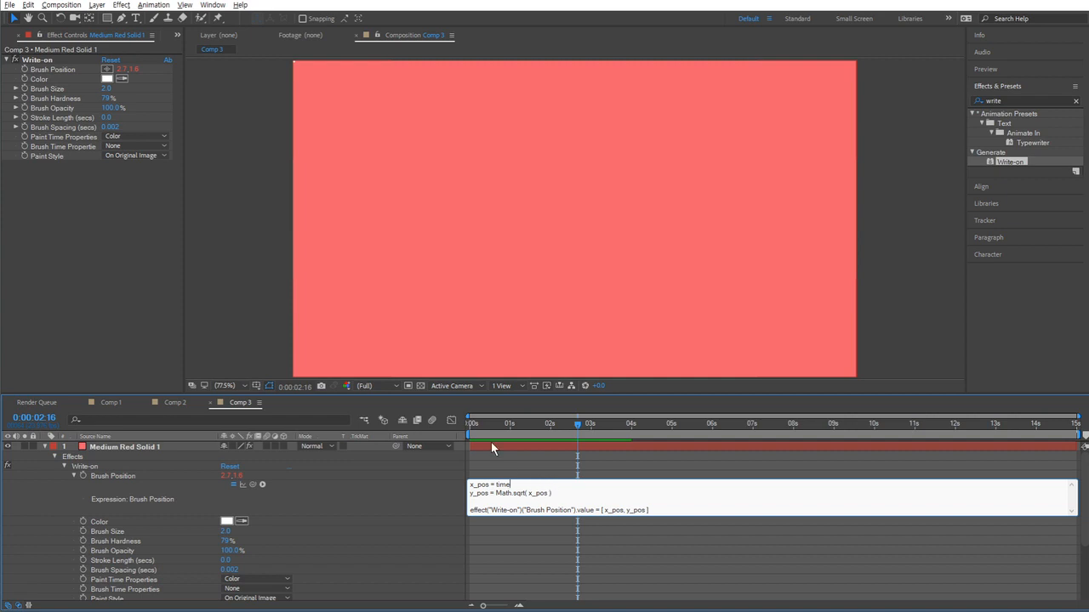
pyautogui.click(565, 493)
pyautogui.write('+ ( 720 / 2')
pyautogui.click(437, 498)
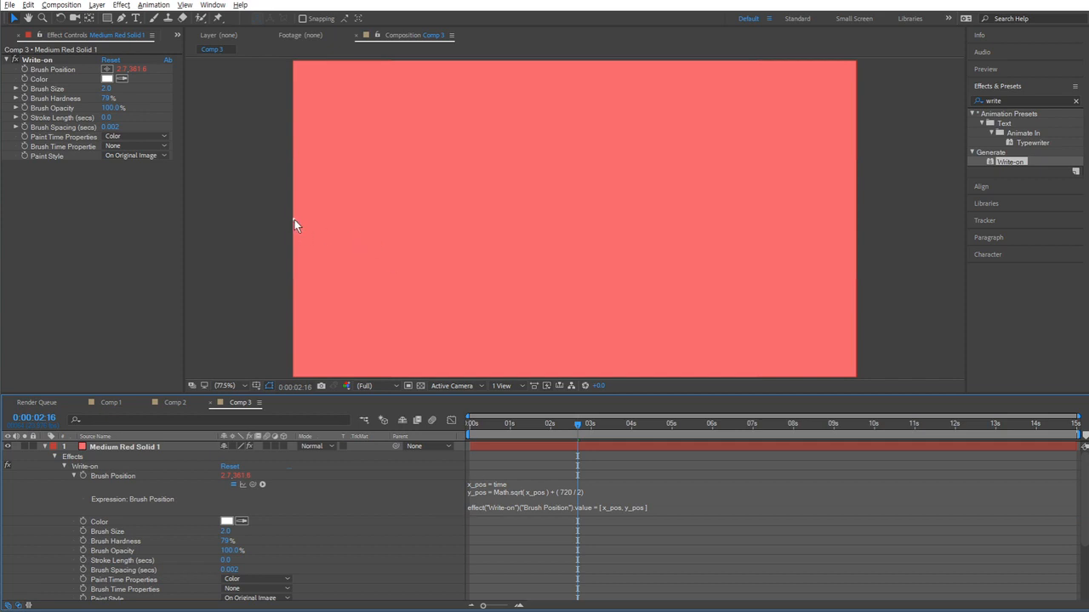
# - Multiply time by 10 in the x_pos line and preview the stroke from the first frame
pyautogui.click(524, 493)
pyautogui.click(524, 481)
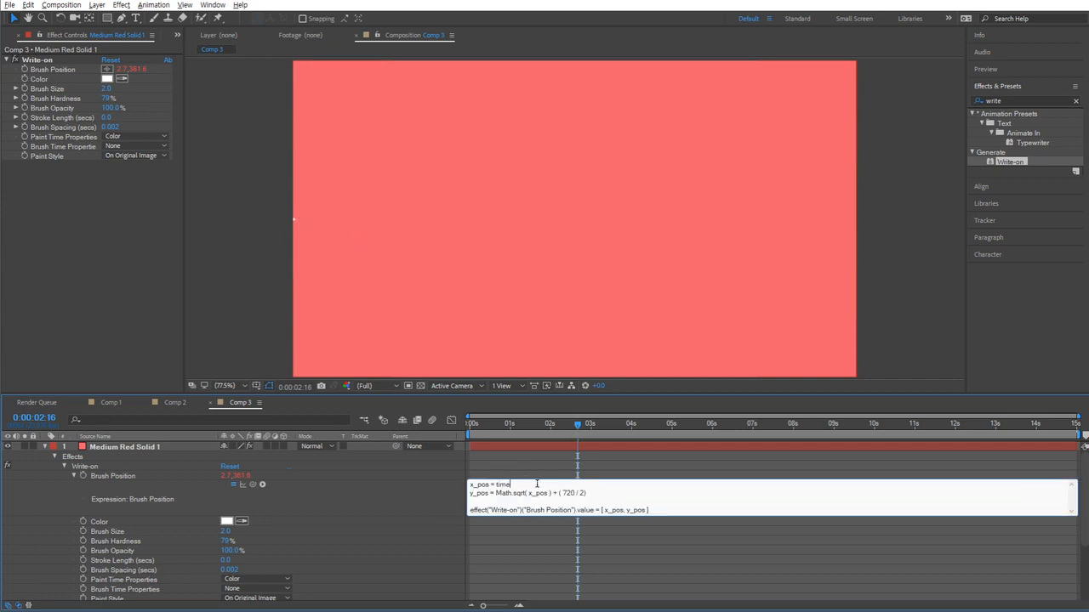
pyautogui.write('* 10')
pyautogui.click(432, 495)
pyautogui.moveTo(493, 423); pyautogui.dragTo(453, 423)
pyautogui.press('space')
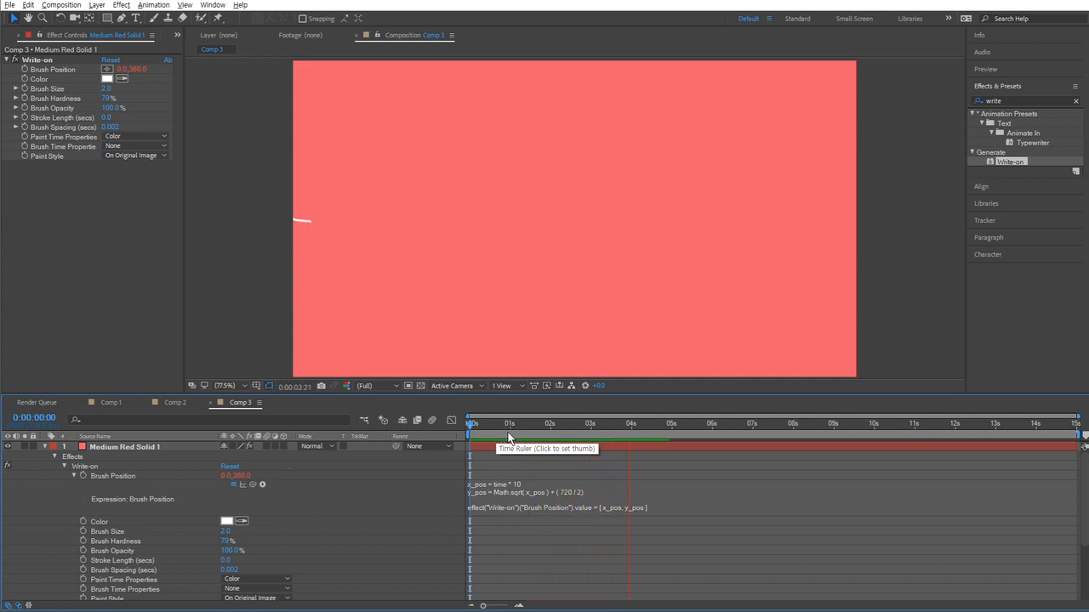
# - Change the x_pos multiplier to 80 and preview the stroke from the first frame
pyautogui.click(551, 492)
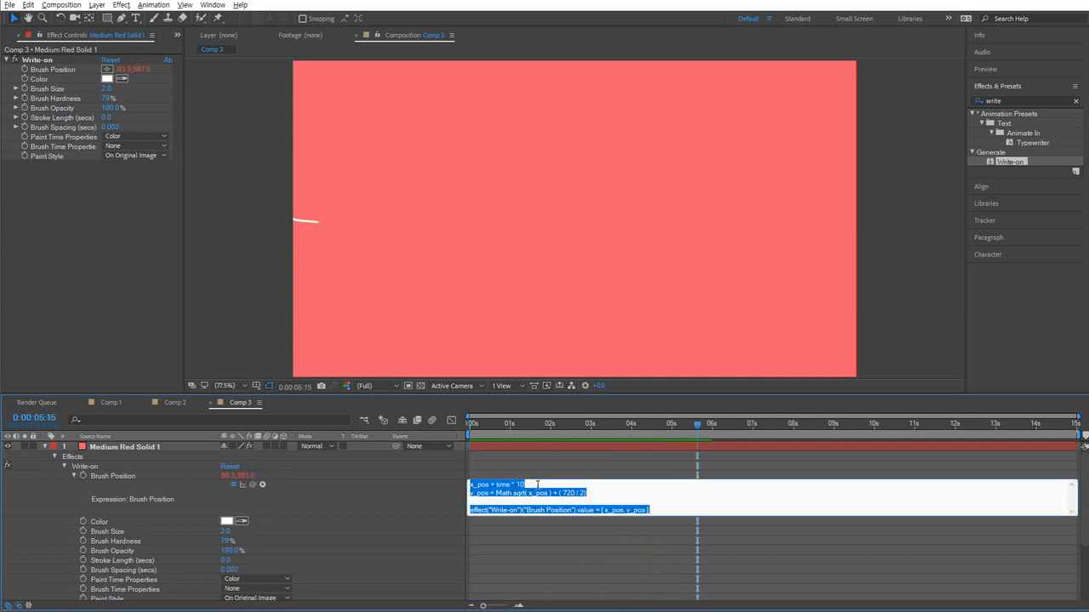
pyautogui.click(554, 483)
pyautogui.press('BackSpace')
pyautogui.press('BackSpace')
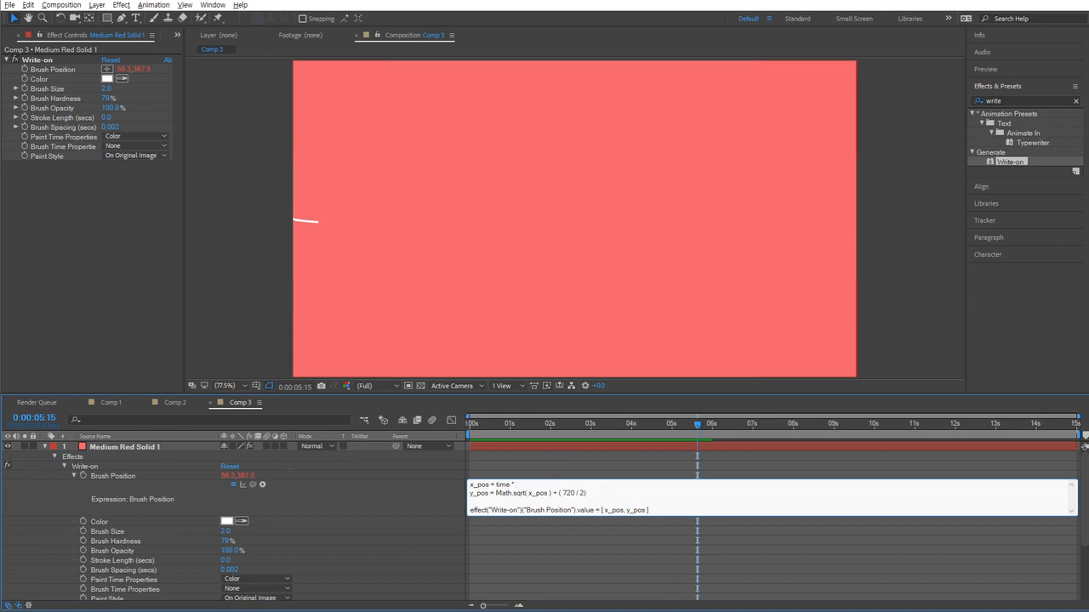
pyautogui.write('80')
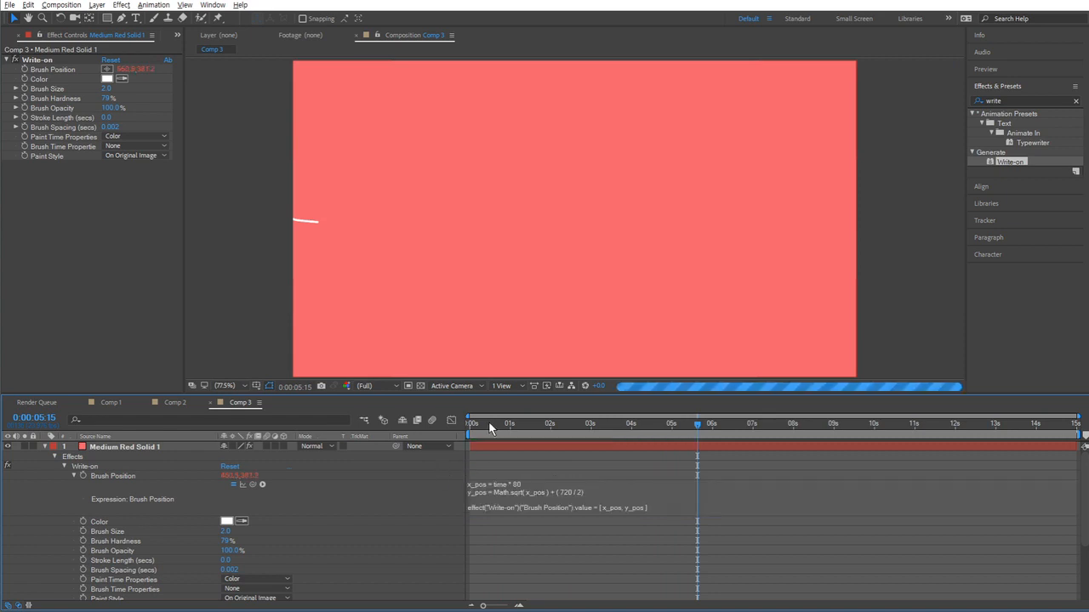
pyautogui.moveTo(489, 424); pyautogui.dragTo(453, 425)
pyautogui.press('space')
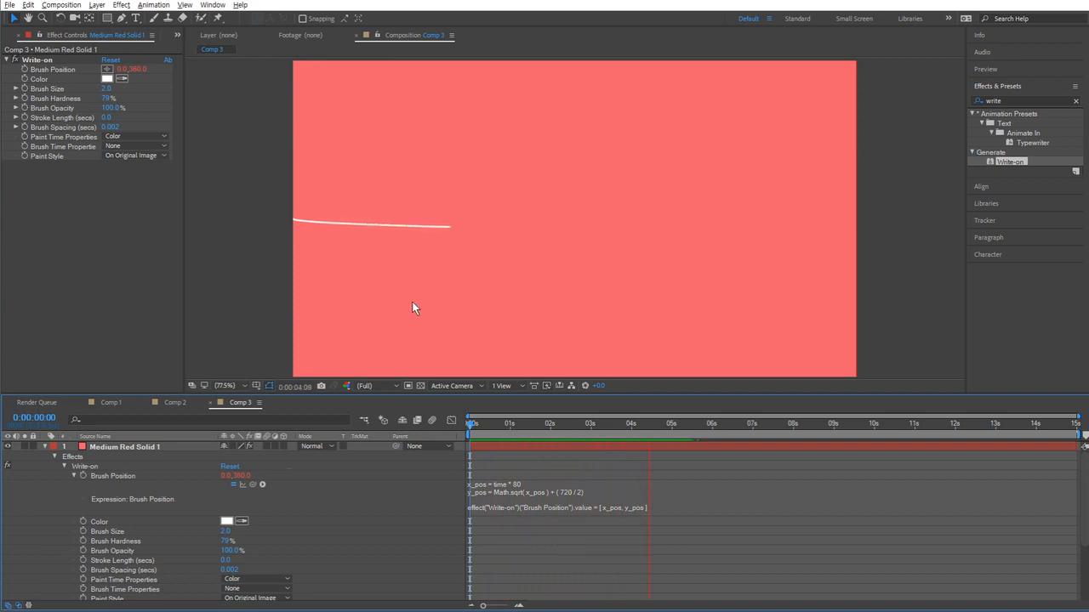
# - Pause the preview and examine the shape of the square root curve up close and in the whole frame
pyautogui.press('space')
pyautogui.scroll(3, 359, 269)
pyautogui.moveTo(305, 303); pyautogui.dragTo(526, 300)
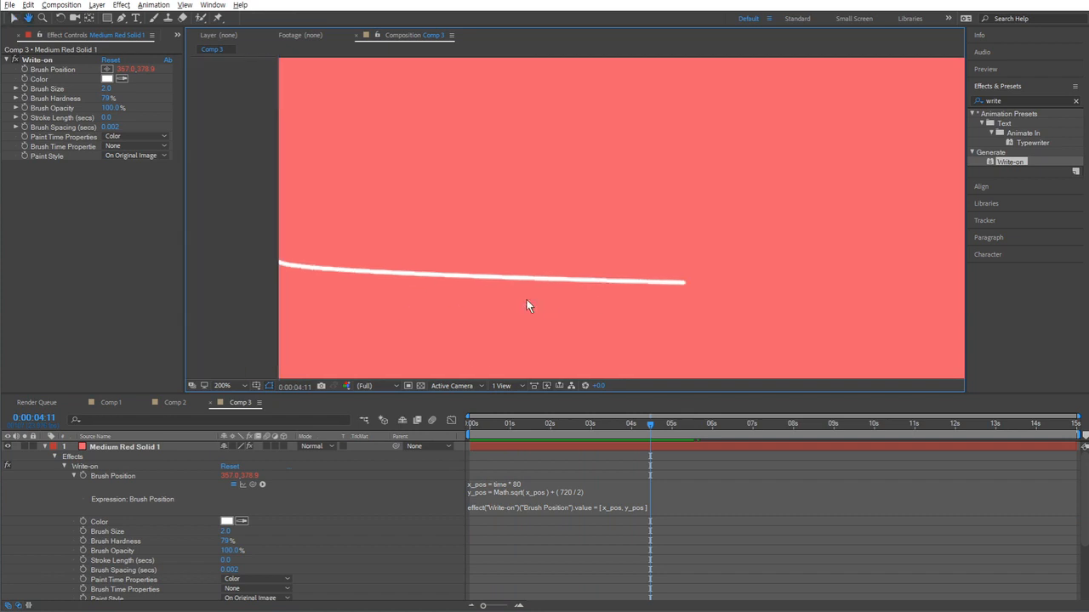
pyautogui.scroll(1, 256, 258)
pyautogui.moveTo(375, 280); pyautogui.dragTo(526, 232)
pyautogui.moveTo(283, 274); pyautogui.dragTo(418, 285)
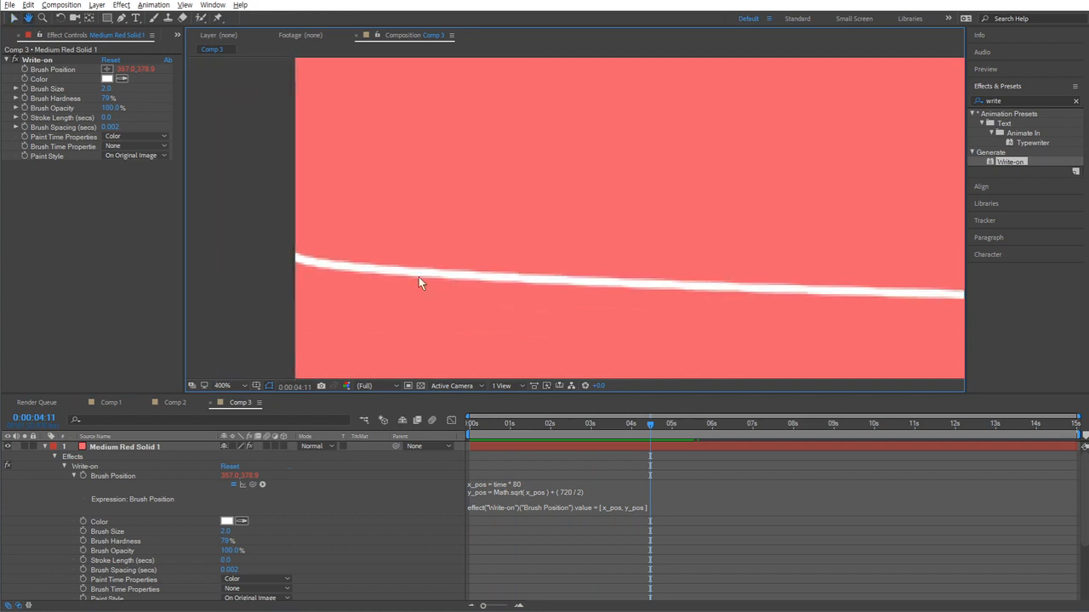
pyautogui.press(',')
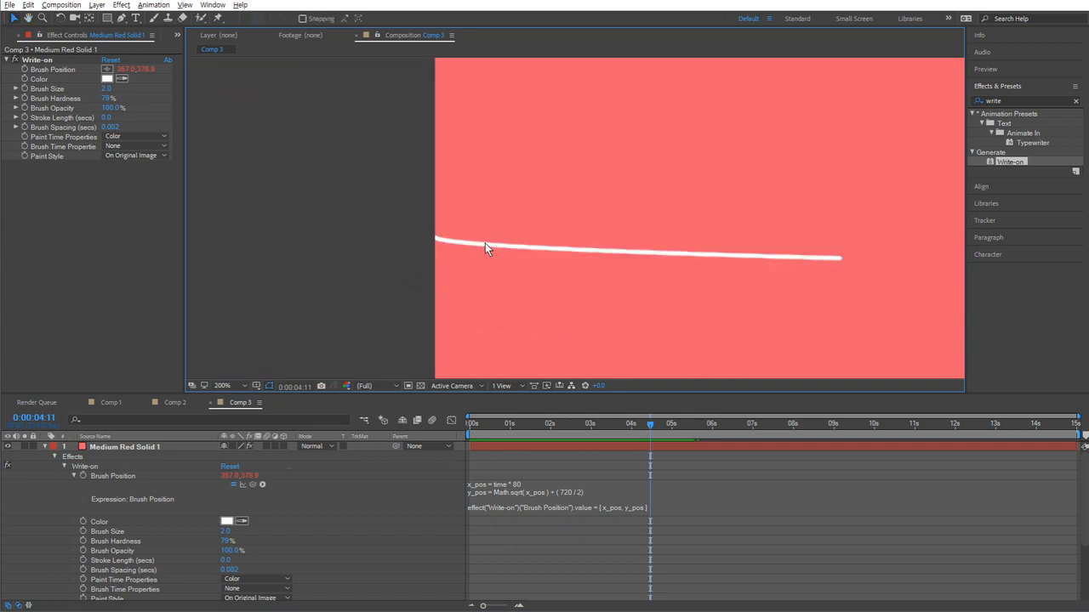
pyautogui.scroll(-1, 680, 287)
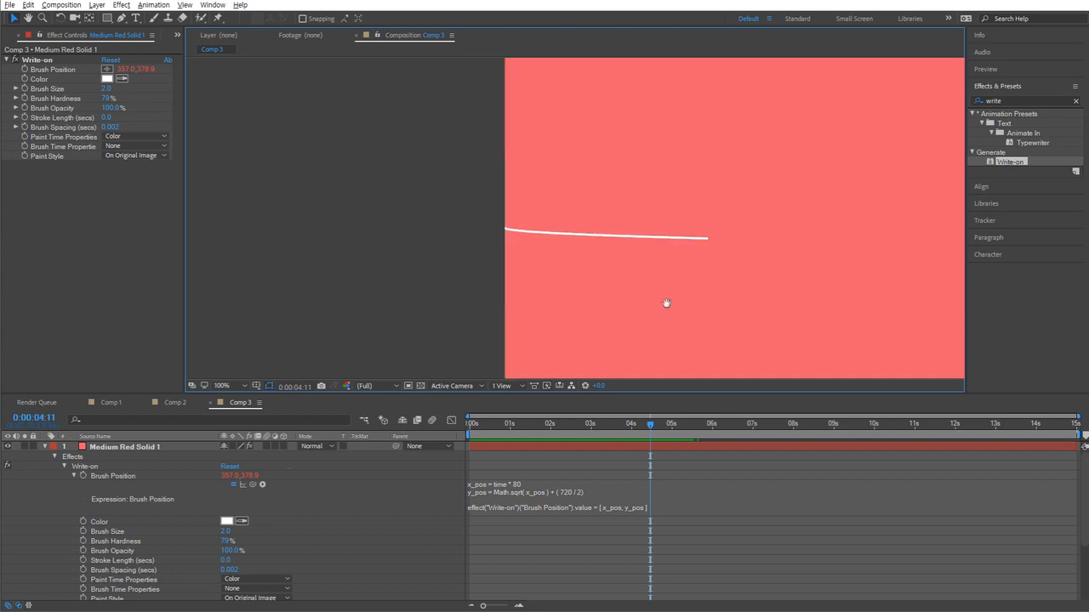
pyautogui.scroll(-1, 528, 284)
pyautogui.moveTo(664, 301); pyautogui.dragTo(396, 319)
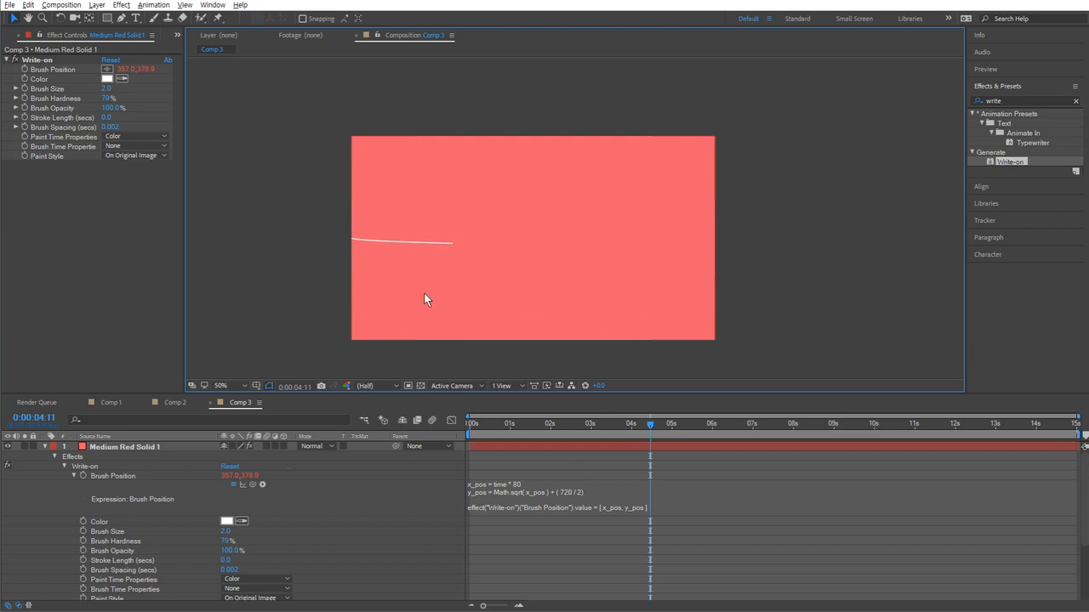
# - Multiply x_pos by 40 inside the square root so the y_pos line uses Math.sqrt( x_pos * 40 )
pyautogui.click(549, 492)
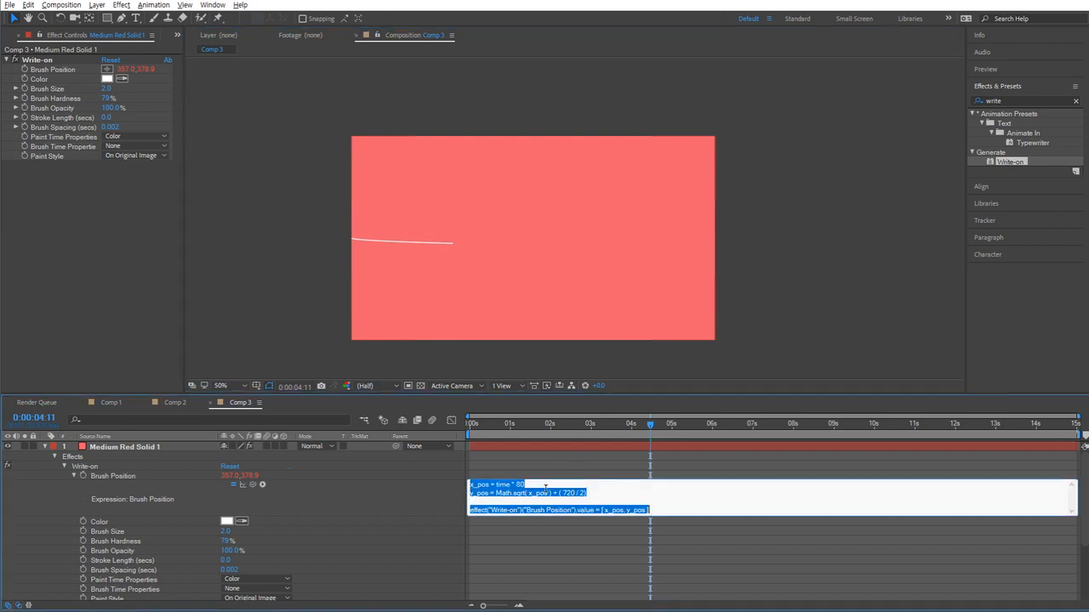
pyautogui.click(549, 493)
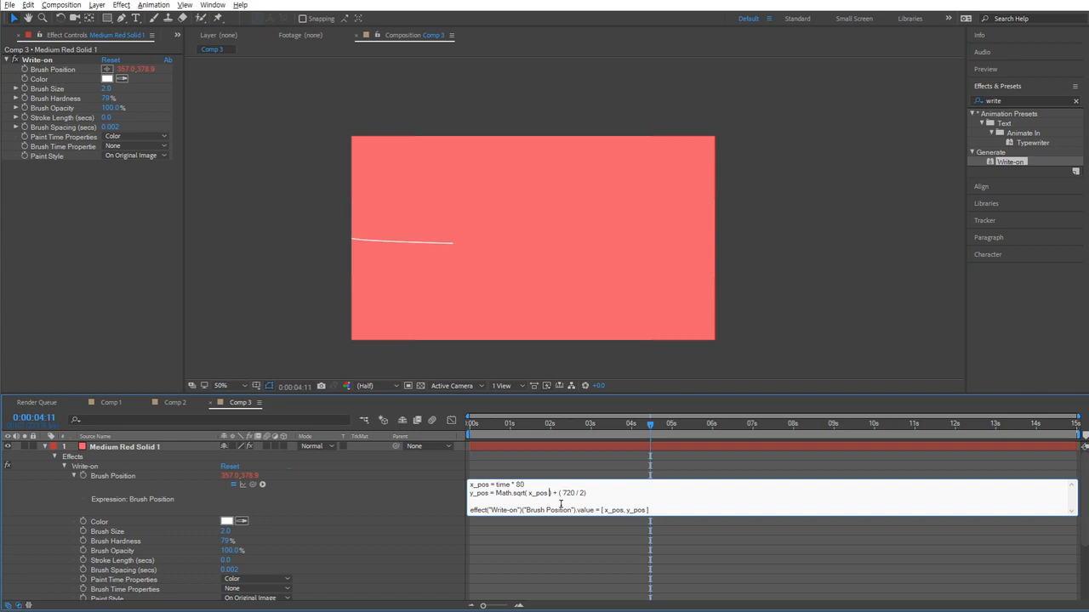
pyautogui.write('* 40')
pyautogui.click(440, 494)
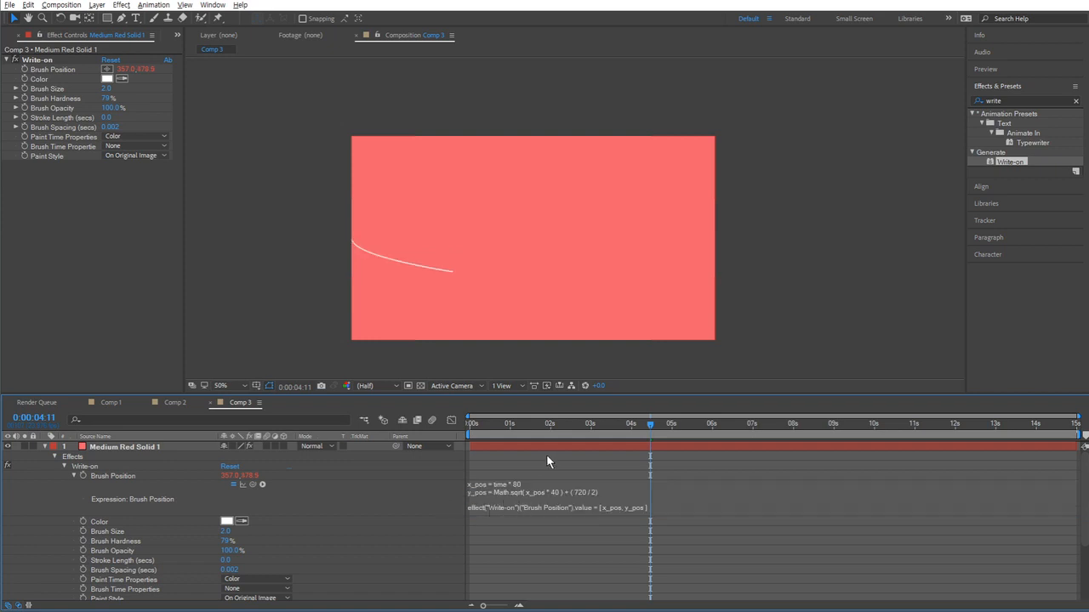
# - Preview the stroke from the first frame and change the x_pos multiplier inside Math.sqrt to 100
pyautogui.press('Home')
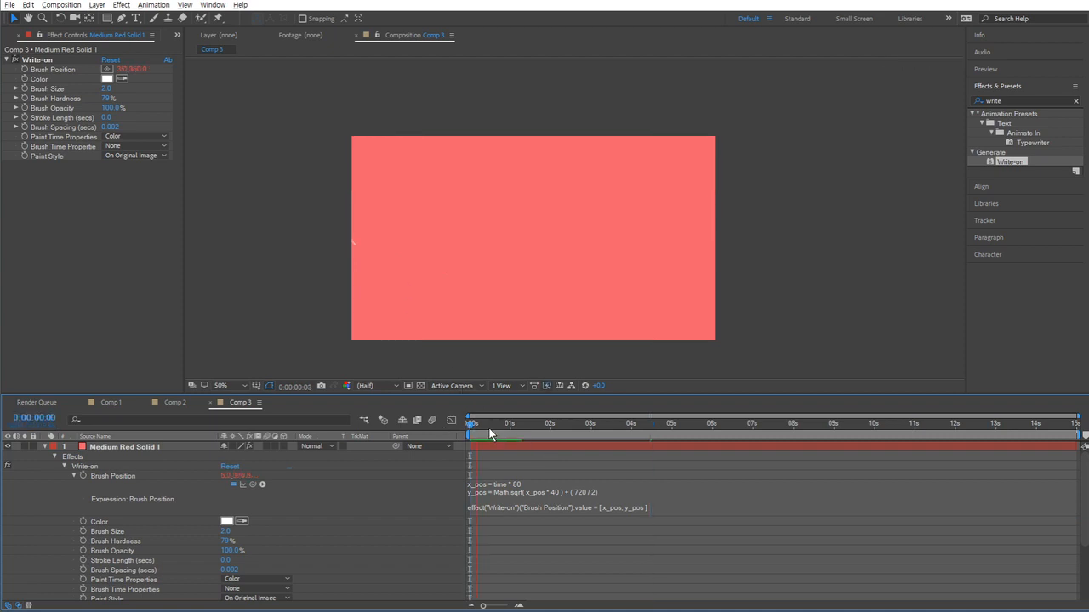
pyautogui.press('space')
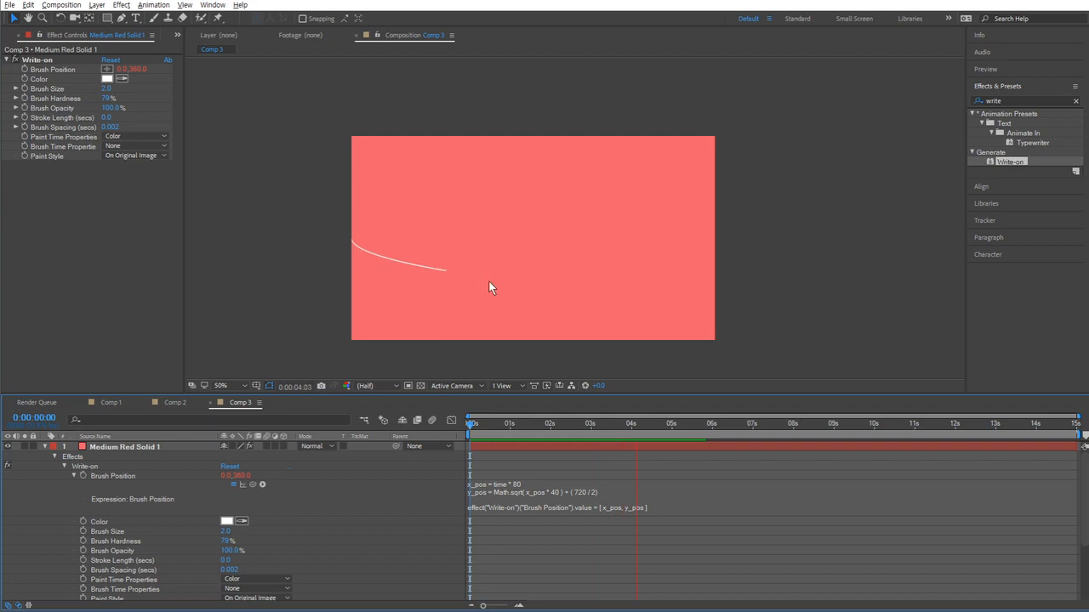
pyautogui.click(562, 492)
pyautogui.click(561, 492)
pyautogui.doubleClick(559, 492)
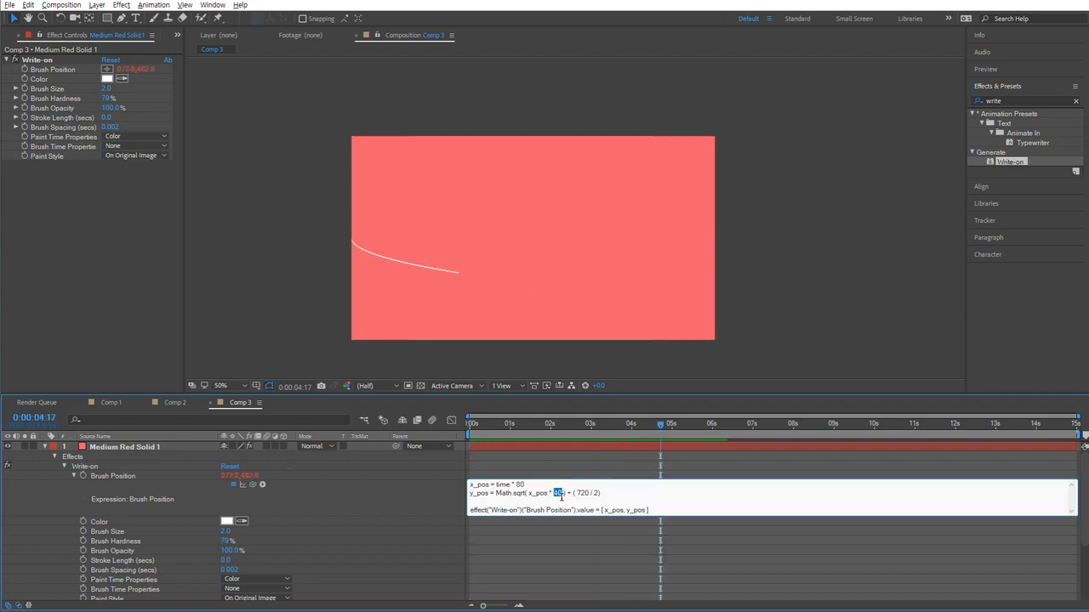
pyautogui.write('100')
pyautogui.click(427, 493)
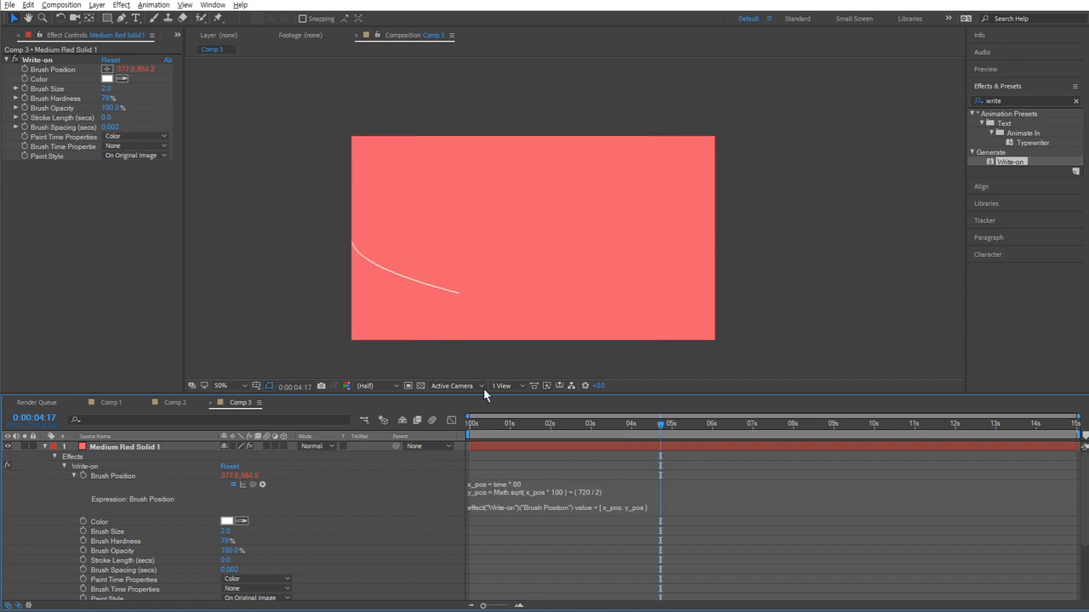
# - Preview the updated stroke from the first frame, pause it, and examine the square root curve in the whole frame
pyautogui.moveTo(500, 426)
pyautogui.mouseDown()
pyautogui.moveTo(460, 425)
pyautogui.moveTo(527, 431)
pyautogui.moveTo(450, 421)
pyautogui.mouseUp()
pyautogui.press('space')
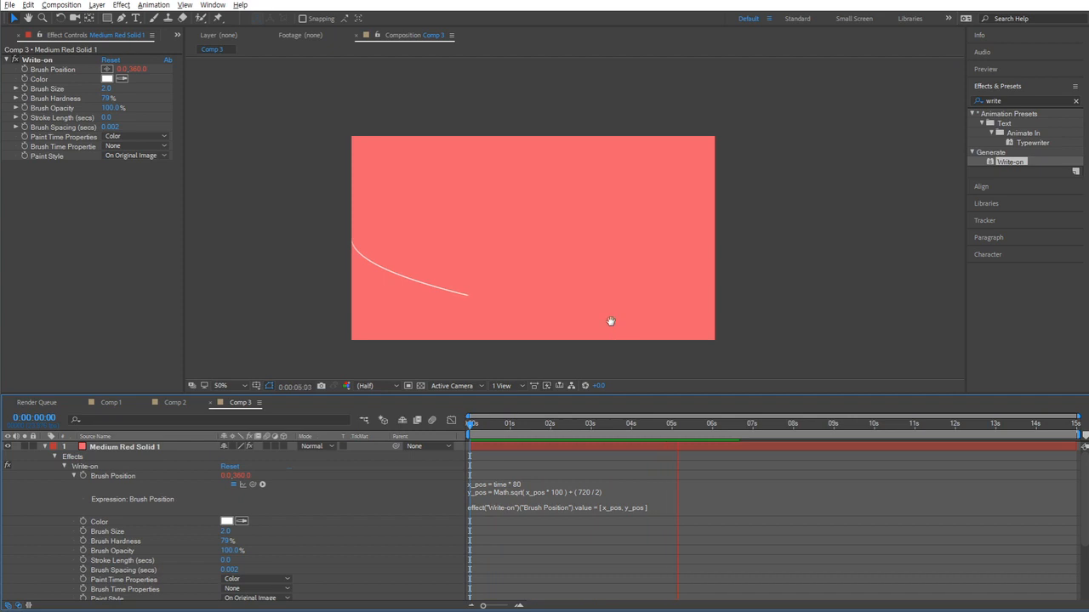
pyautogui.press('space')
pyautogui.click(757, 309)
pyautogui.moveTo(807, 314); pyautogui.dragTo(819, 316)
pyautogui.hotkey('shift', '/')
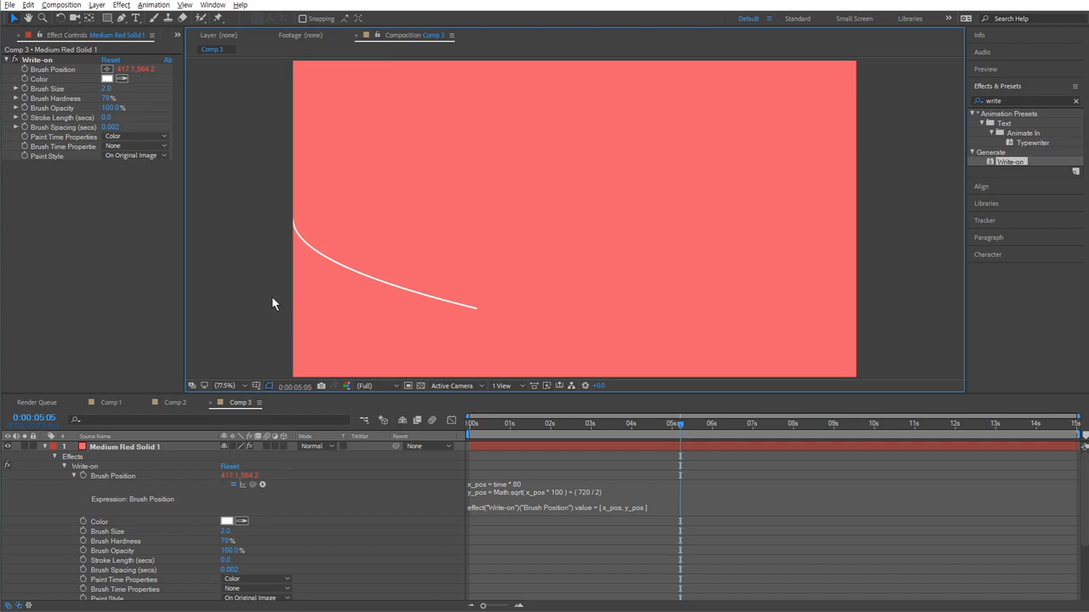
pyautogui.scroll(5, 370, 315)
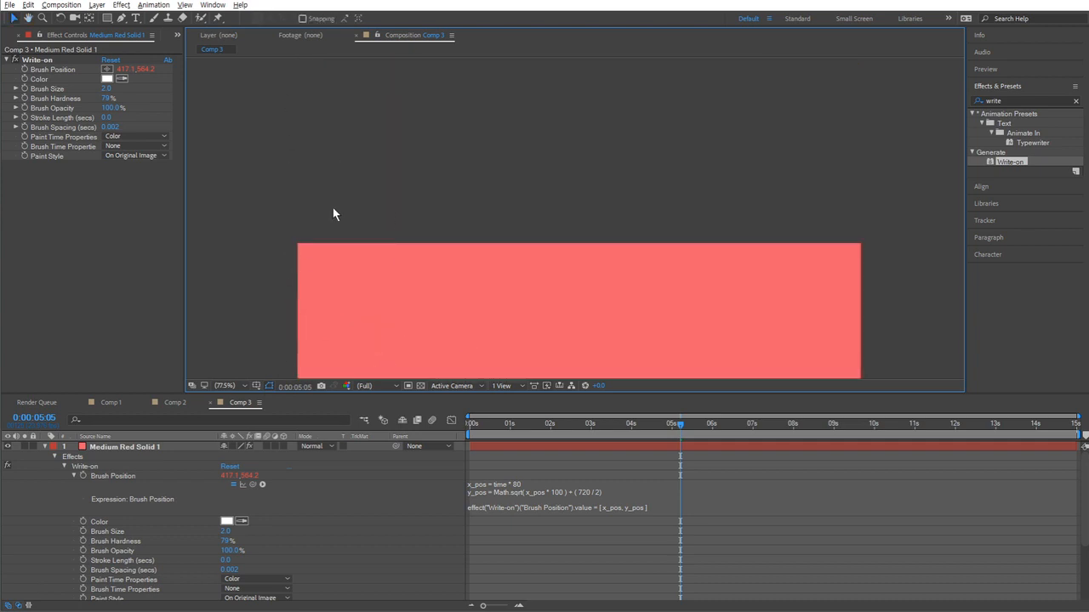
pyautogui.moveTo(292, 201); pyautogui.dragTo(332, 236)
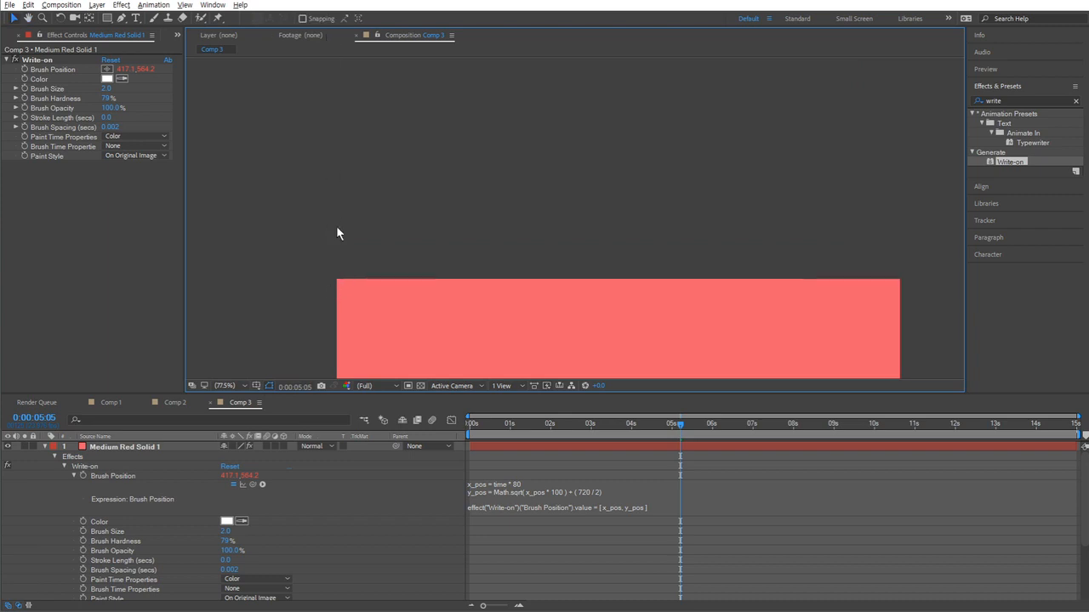
pyautogui.moveTo(385, 306); pyautogui.dragTo(385, 193)
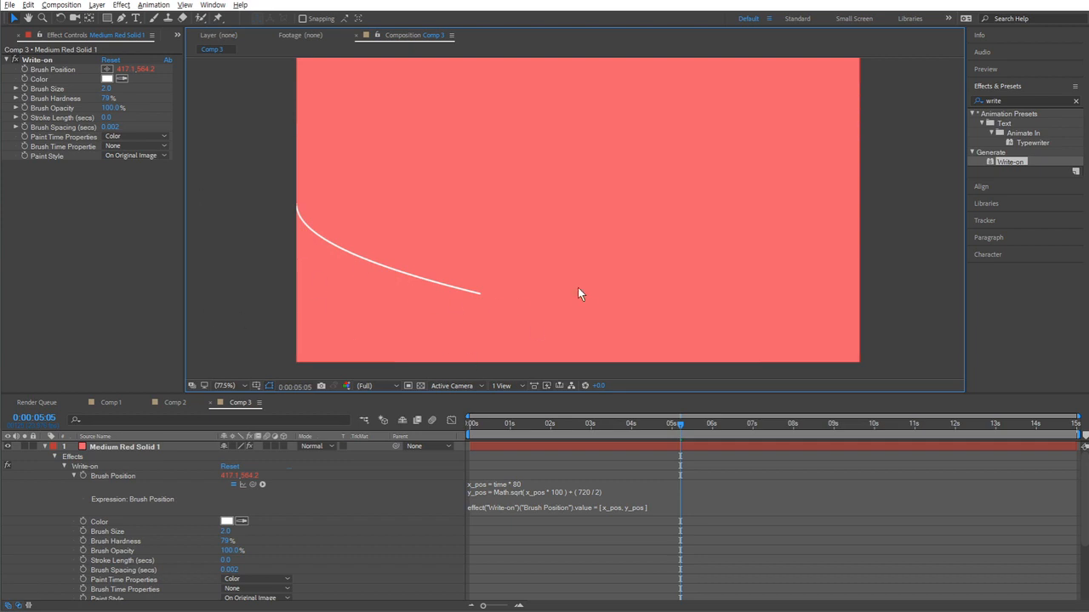
# - Search the effects and presets for "flip" and apply the Flip preset to the Medium Red Solid 1 layer
pyautogui.hotkey('ctrl', 'f')
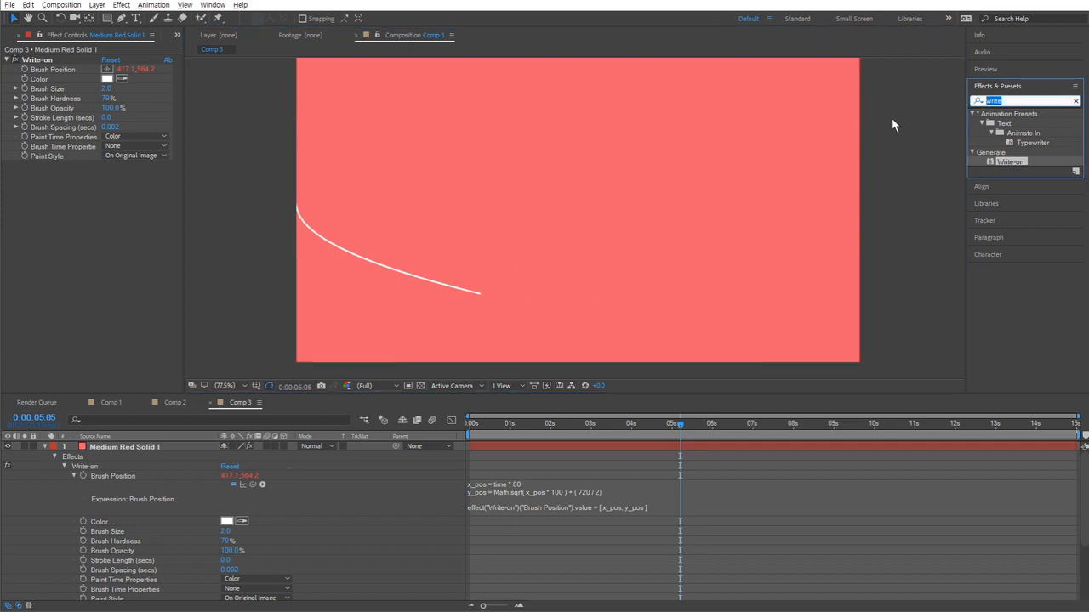
pyautogui.write('flip')
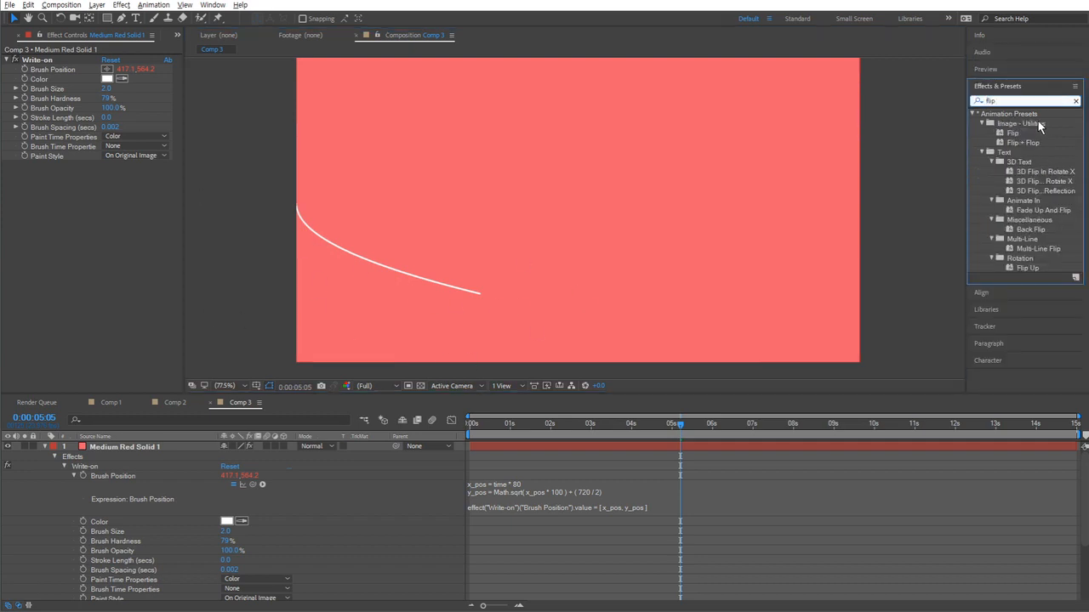
pyautogui.moveTo(1013, 134)
pyautogui.mouseDown()
pyautogui.moveTo(219, 312)
pyautogui.moveTo(90, 467)
pyautogui.moveTo(109, 454)
pyautogui.mouseUp()
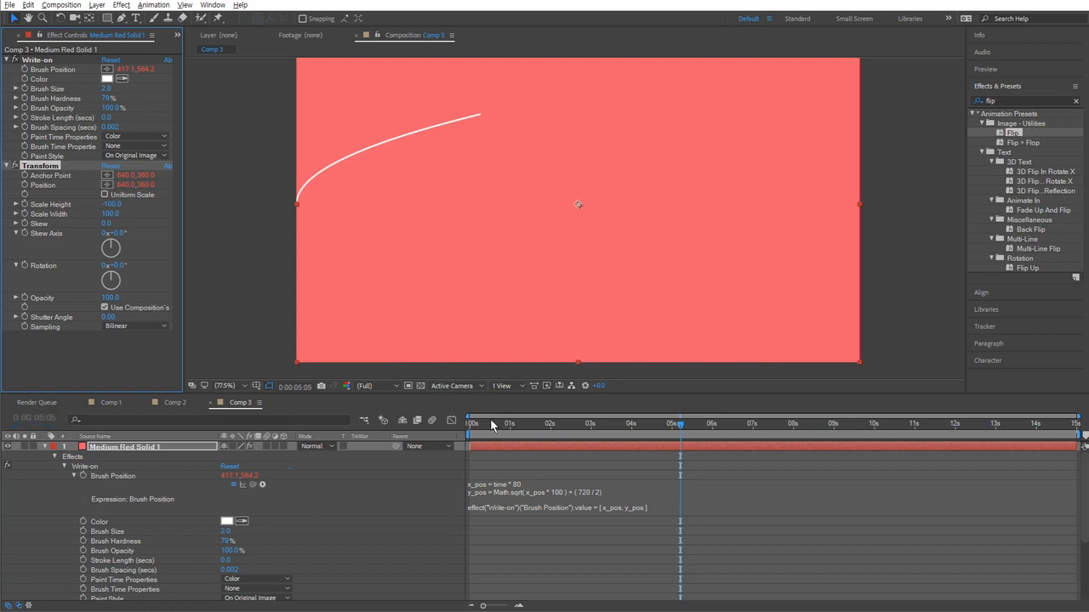
# - Preview the flipped stroke from the first frame and stop at 0:00:06:12
pyautogui.moveTo(490, 422); pyautogui.dragTo(439, 426)
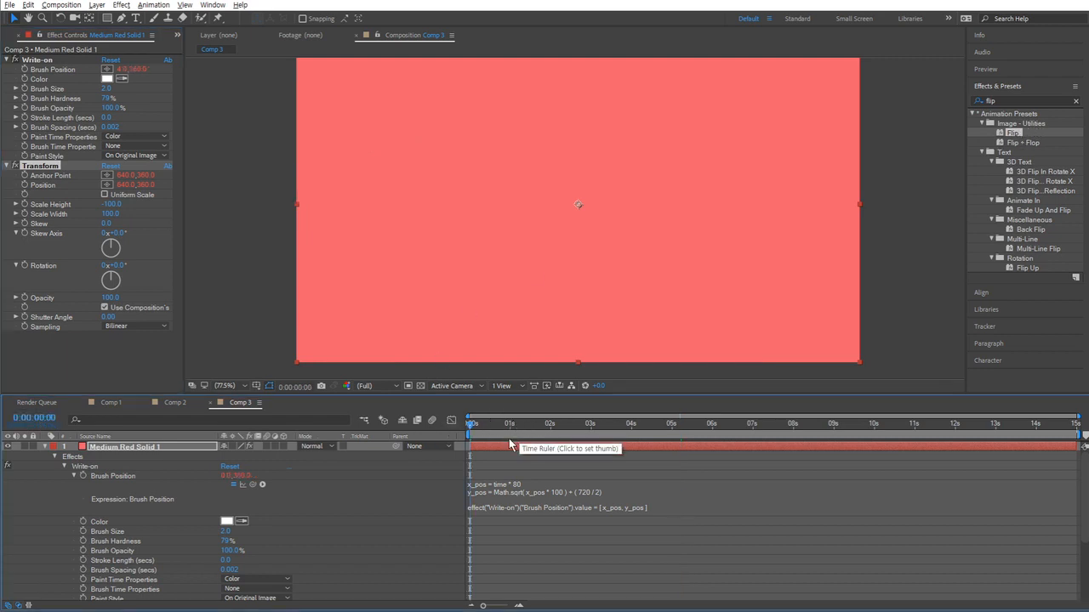
pyautogui.press('space')
pyautogui.moveTo(418, 260); pyautogui.dragTo(407, 287)
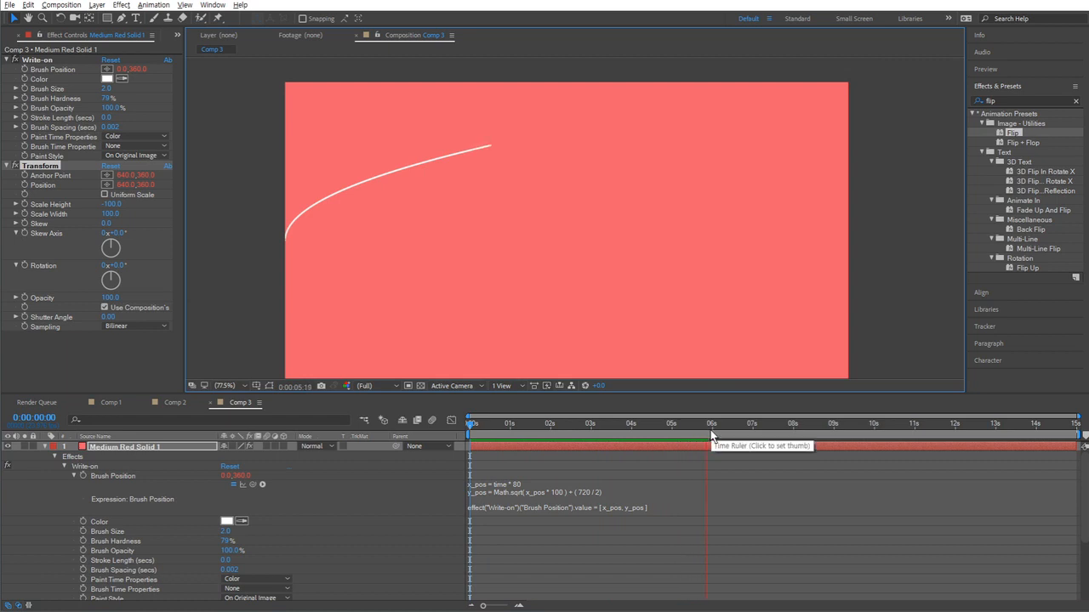
pyautogui.click(732, 434)
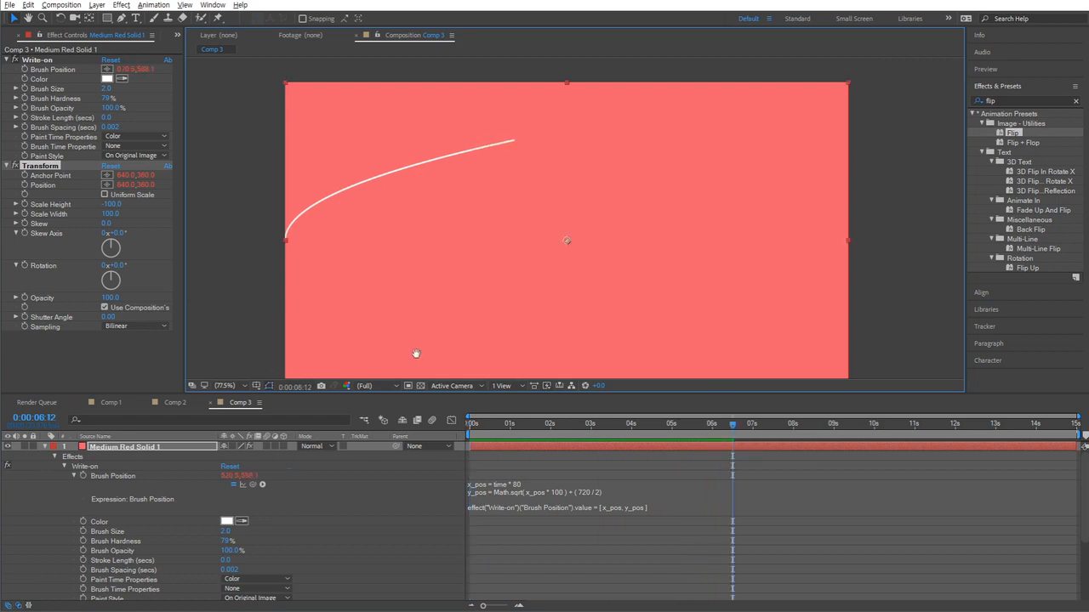
# - Examine the Math.sqrt call in the y_pos line and the shape of the flipped curve up close
pyautogui.click(515, 494)
pyautogui.click(514, 493)
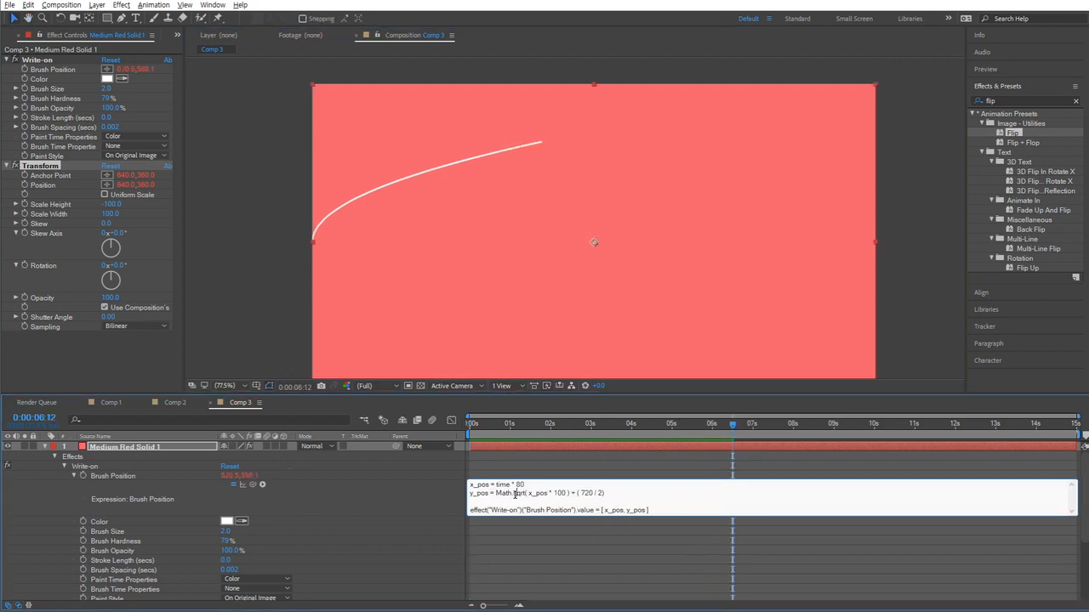
pyautogui.moveTo(515, 498); pyautogui.dragTo(523, 495)
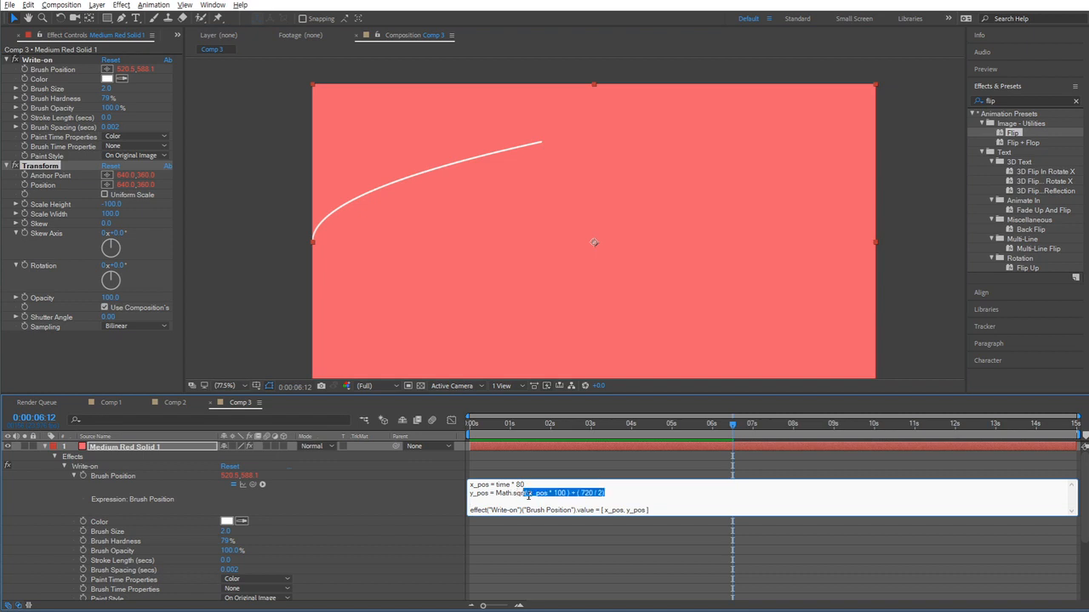
pyautogui.click(526, 495)
pyautogui.moveTo(236, 248); pyautogui.dragTo(278, 271)
pyautogui.scroll(1, 345, 292)
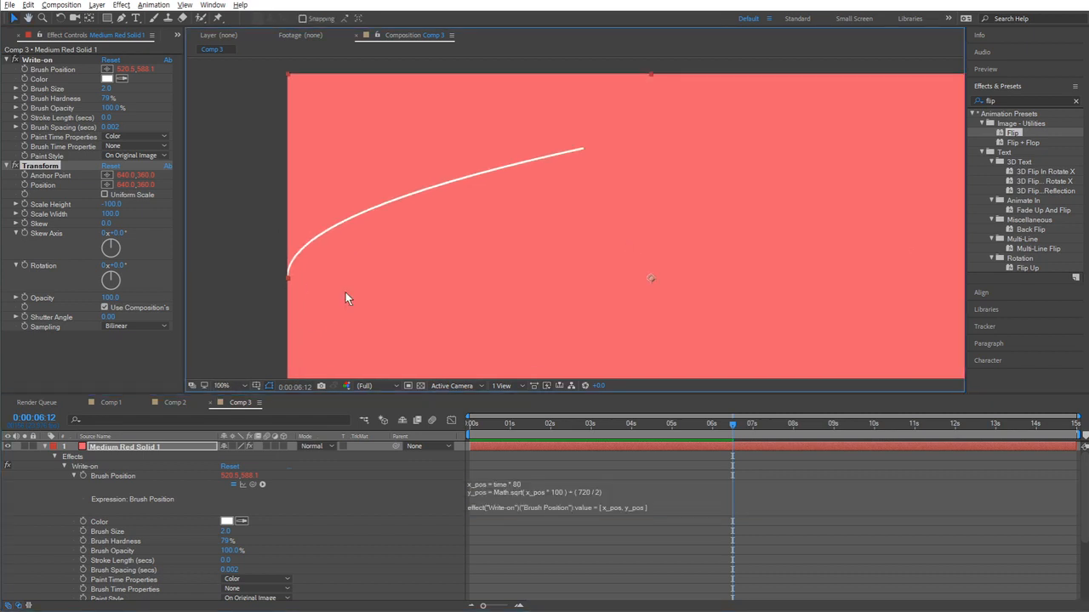
pyautogui.moveTo(314, 301); pyautogui.dragTo(345, 309)
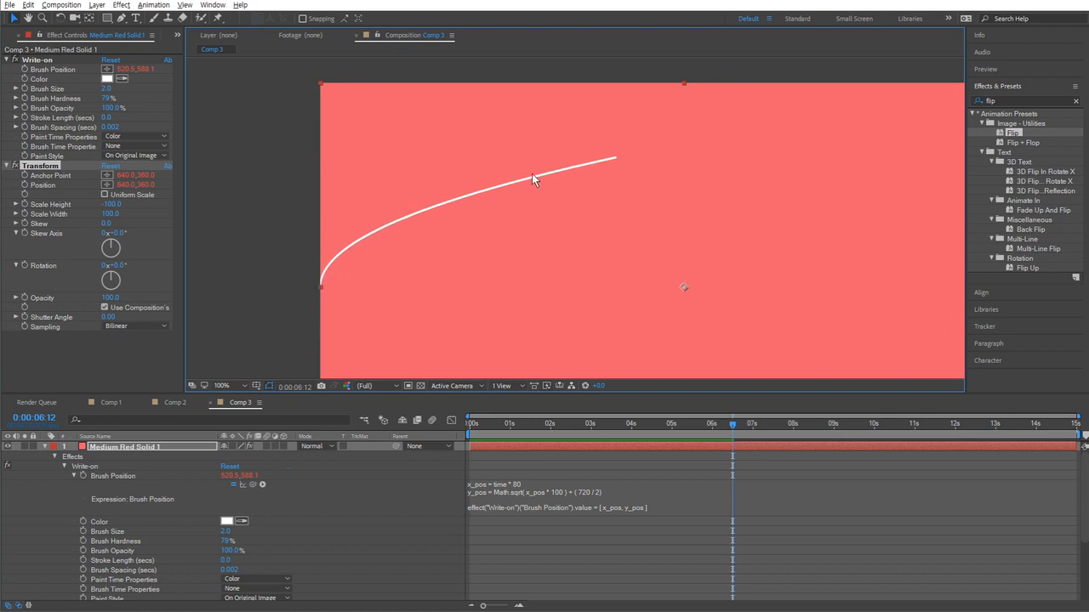
pyautogui.click(616, 506)
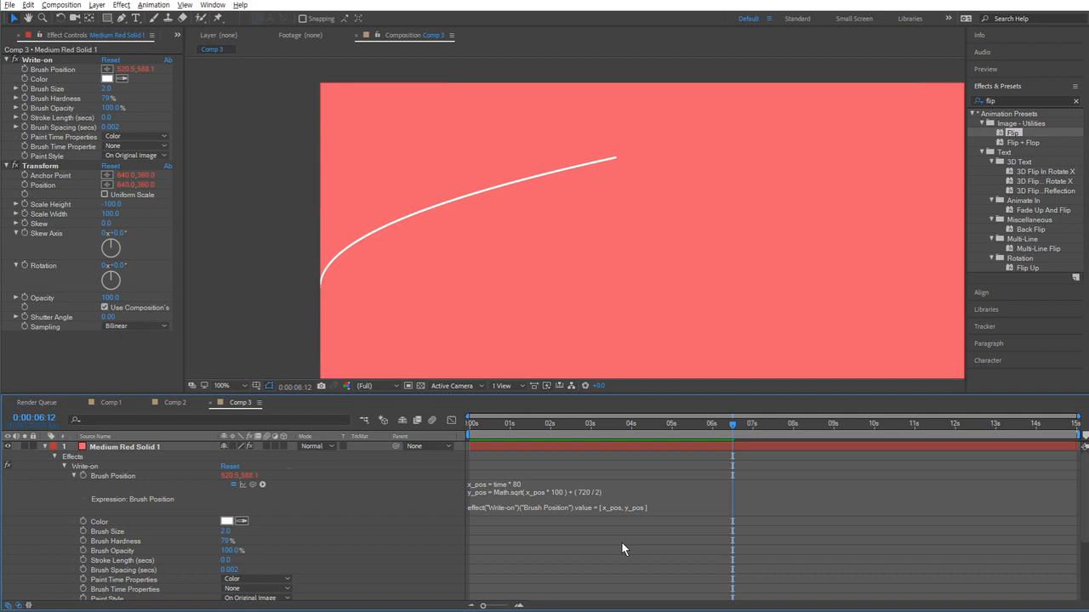
# - Collapse and hide the Medium Red Solid 1 layer, and show the text layer with the whole composition in view
pyautogui.click(44, 447)
pyautogui.click(7, 446)
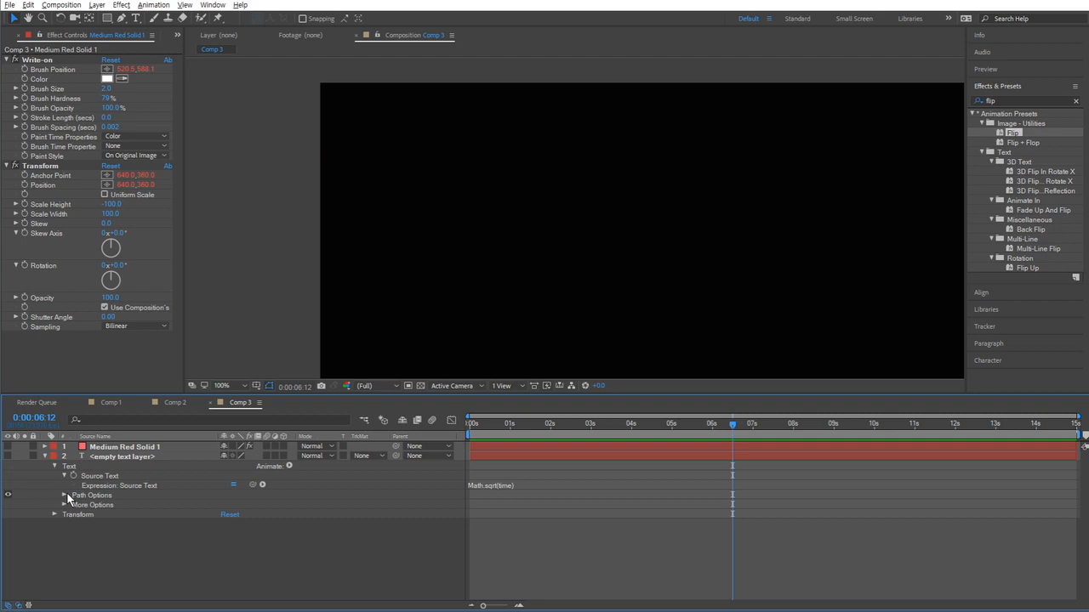
pyautogui.click(8, 456)
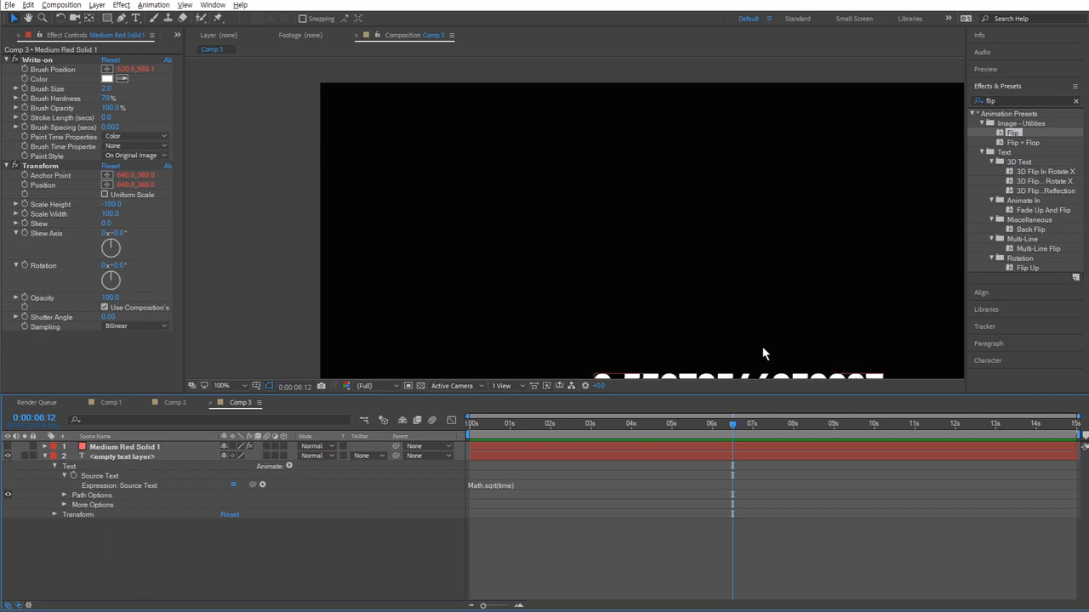
pyautogui.moveTo(657, 297); pyautogui.dragTo(632, 280)
pyautogui.hotkey('shift', '/')
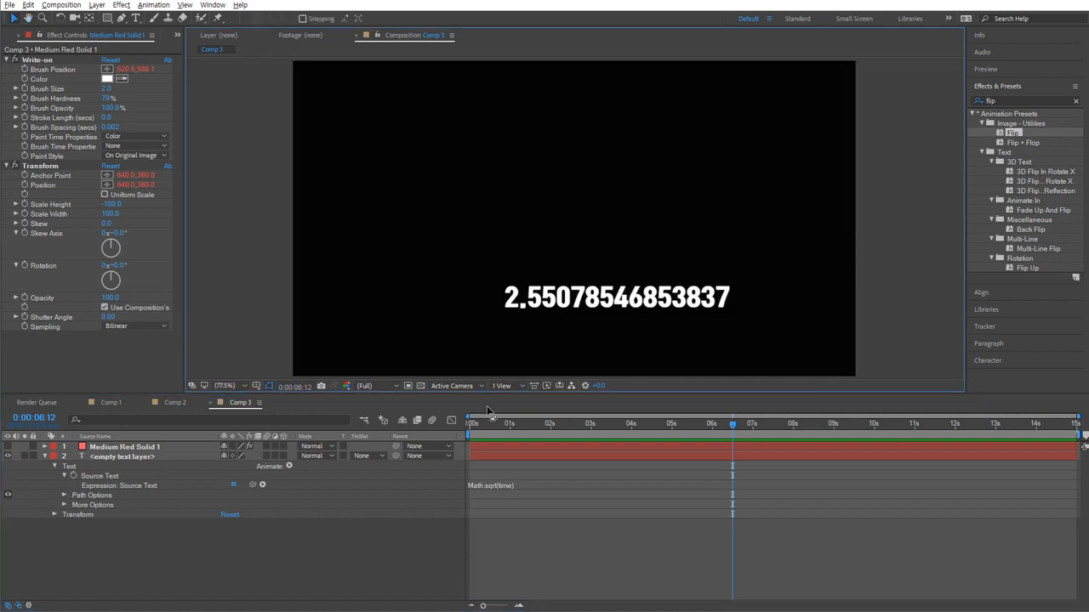
# - Change the text layer's Source Text expression to Math.sqrt(1)
pyautogui.click(510, 486)
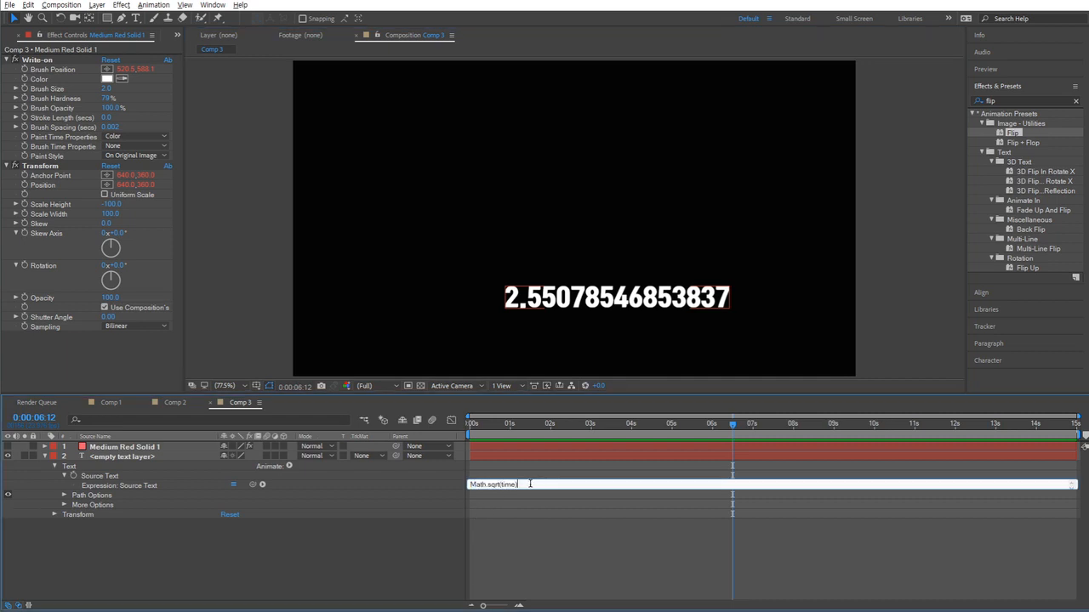
pyautogui.moveTo(530, 484); pyautogui.dragTo(503, 487)
pyautogui.write('1)')
pyautogui.click(527, 558)
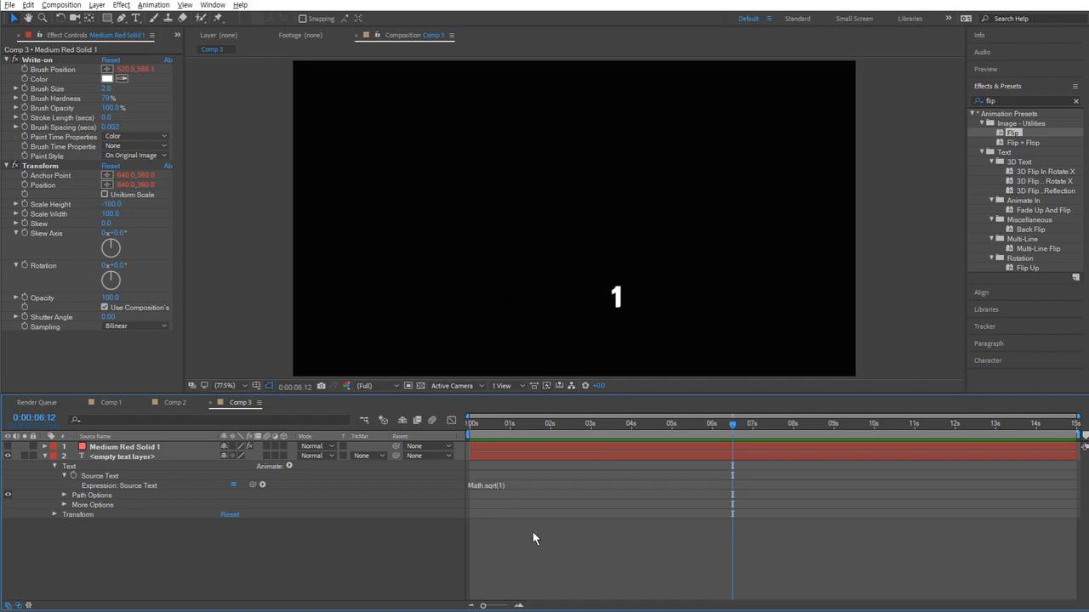
# - Change the Source Text expression's argument to 2 so it reads Math.sqrt(2)
pyautogui.click(528, 486)
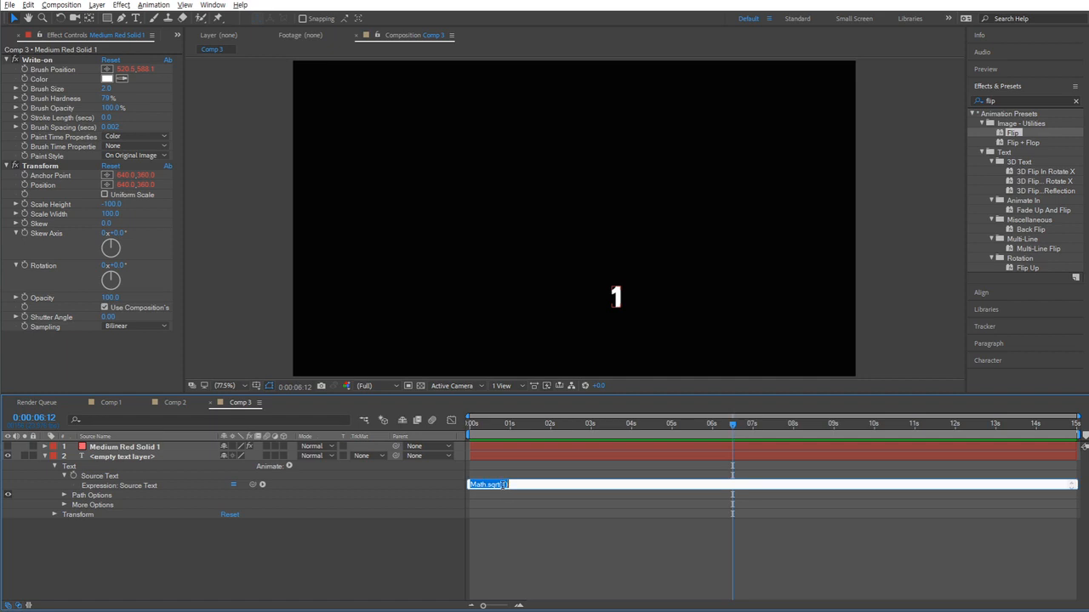
pyautogui.click(531, 485)
pyautogui.press('BackSpace')
pyautogui.write('2')
pyautogui.click(546, 547)
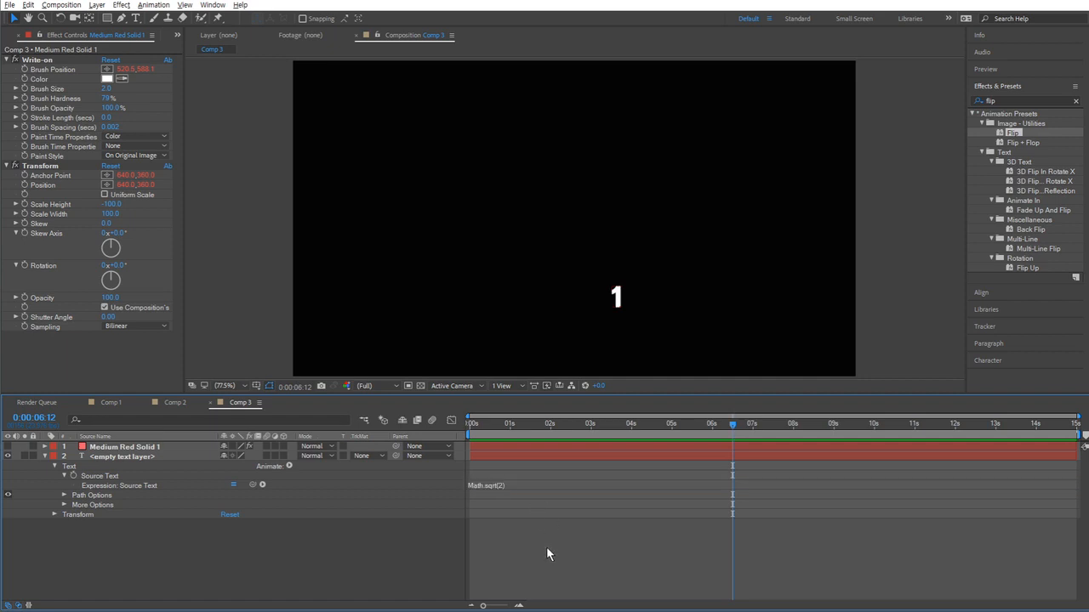
# - Change the Source Text expression's argument to 4 so it reads Math.sqrt(4)
pyautogui.click(511, 486)
pyautogui.click(506, 484)
pyautogui.press('BackSpace')
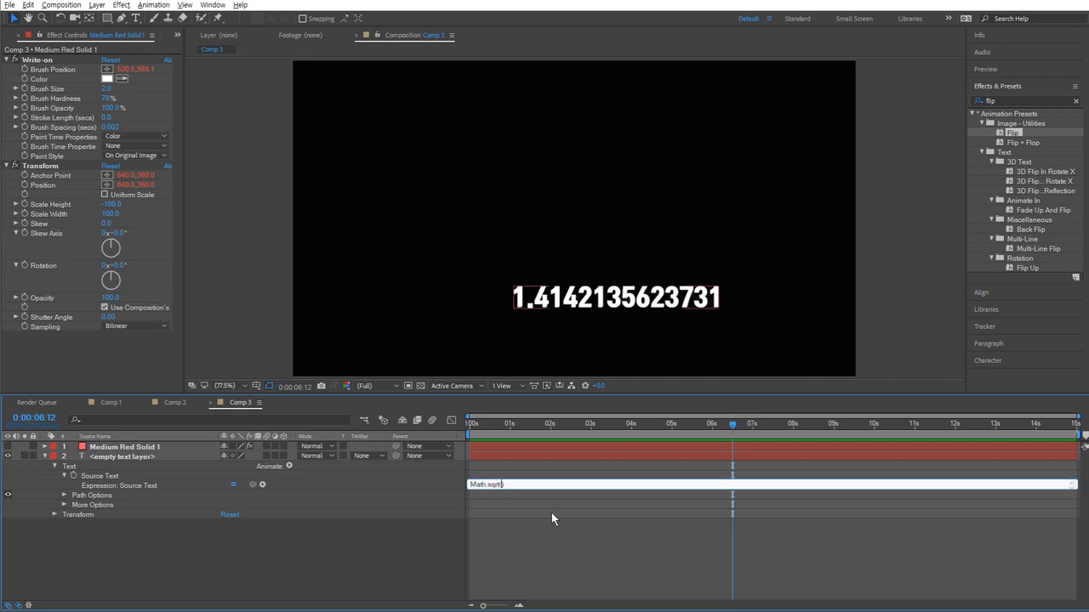
pyautogui.write('4')
pyautogui.click(532, 557)
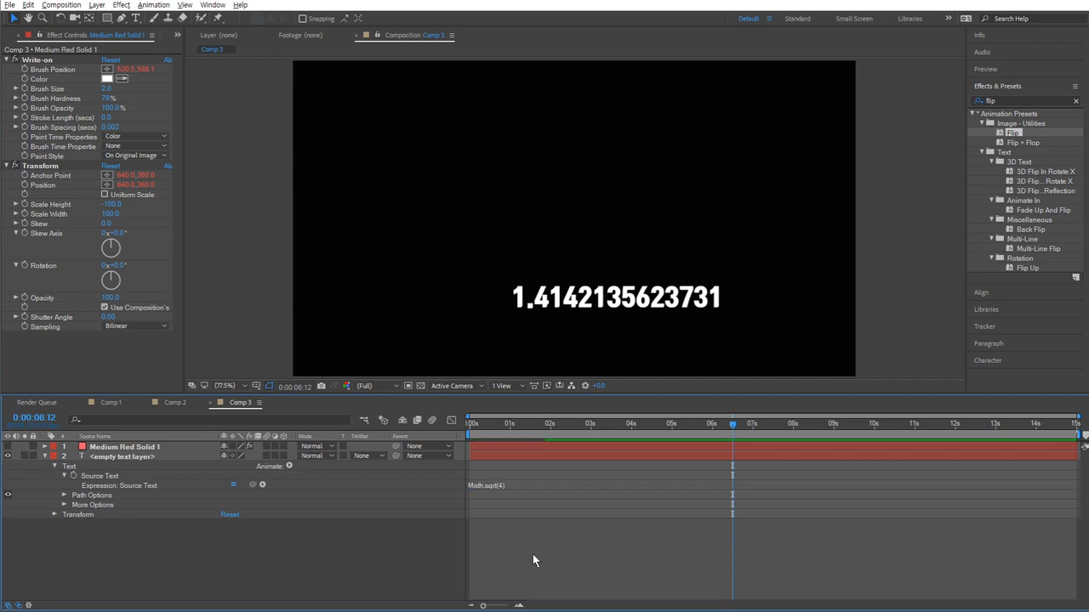
# - Change the Source Text expression's argument to 16 so it reads Math.sqrt(16)
pyautogui.click(501, 484)
pyautogui.click(537, 521)
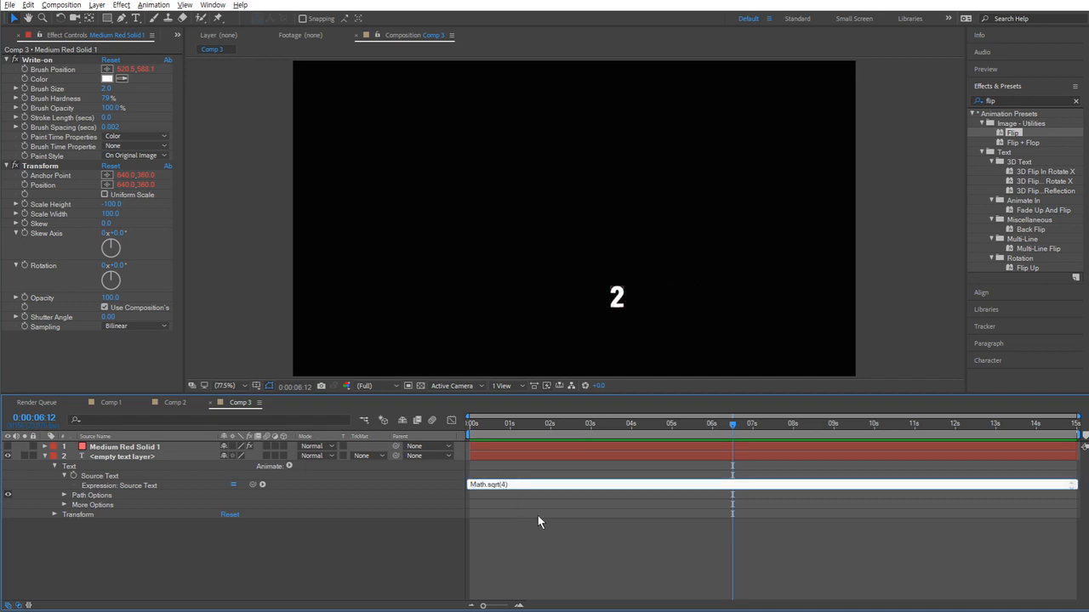
pyautogui.write('16')
pyautogui.click(554, 558)
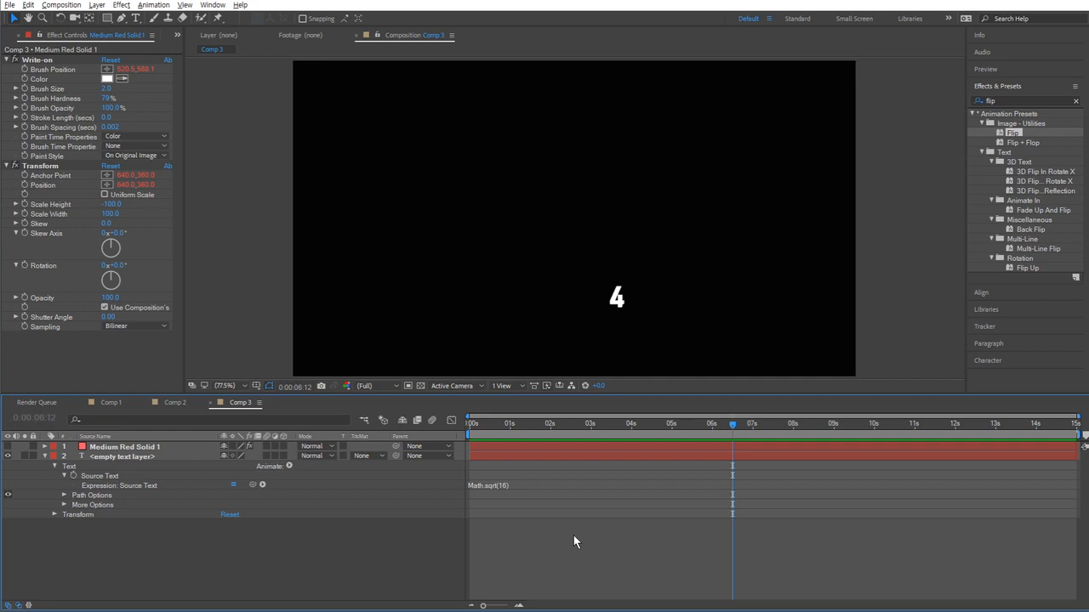
# - Examine the function name and its argument in the text layer's Math.sqrt(16) expression
pyautogui.click(495, 487)
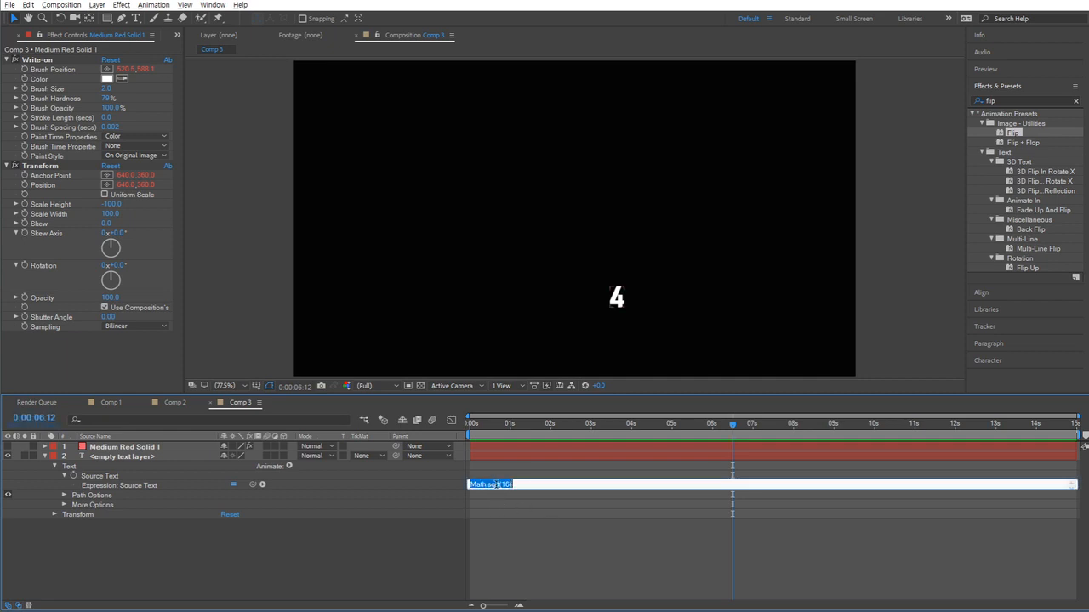
pyautogui.moveTo(487, 485); pyautogui.dragTo(503, 485)
pyautogui.click(570, 554)
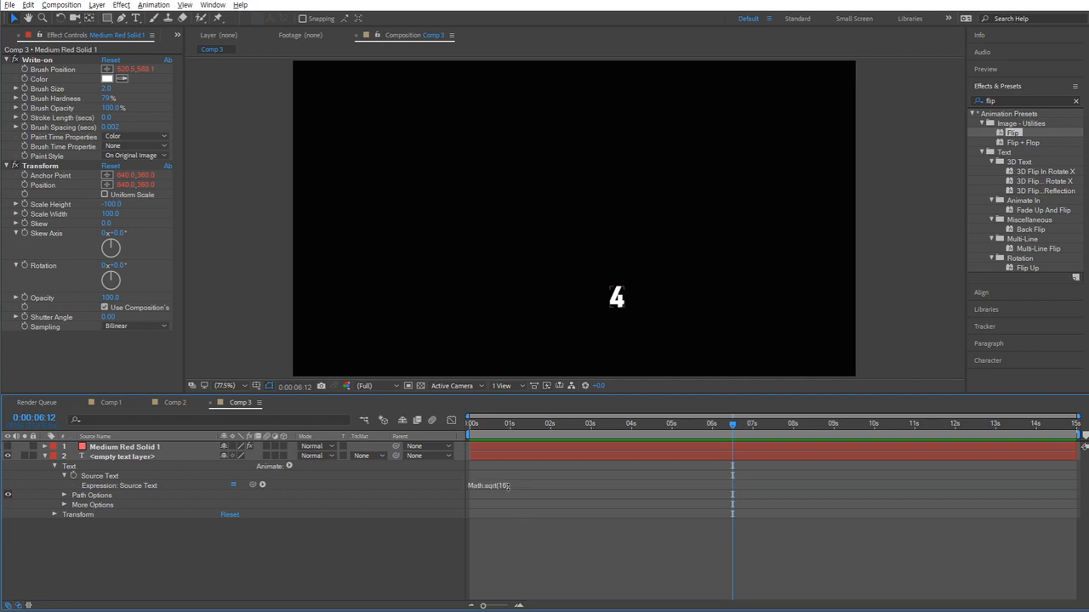
pyautogui.click(507, 485)
pyautogui.click(505, 484)
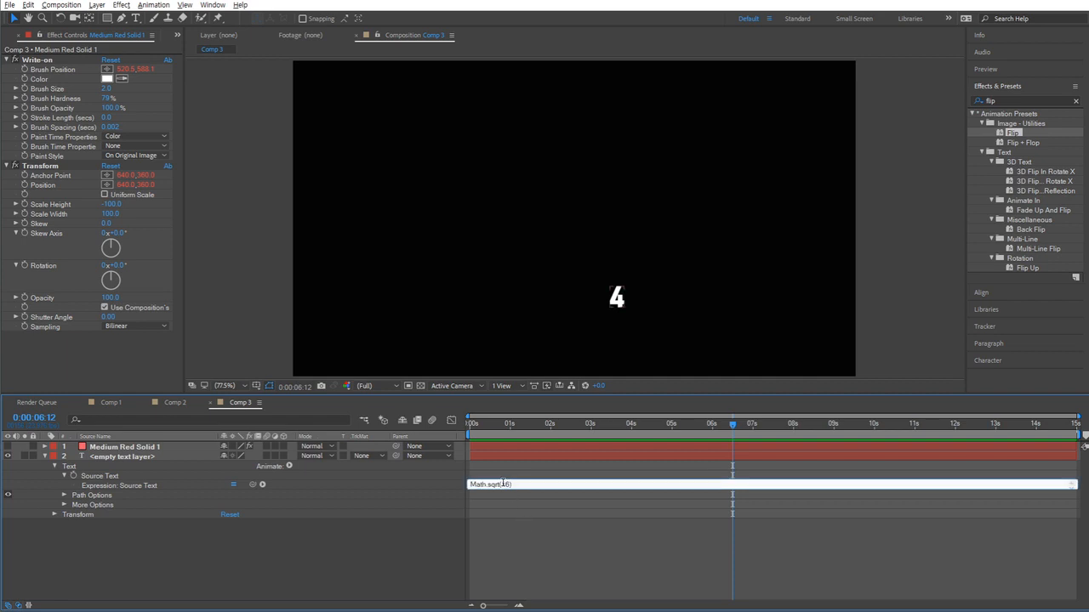
pyautogui.moveTo(502, 484); pyautogui.dragTo(506, 484)
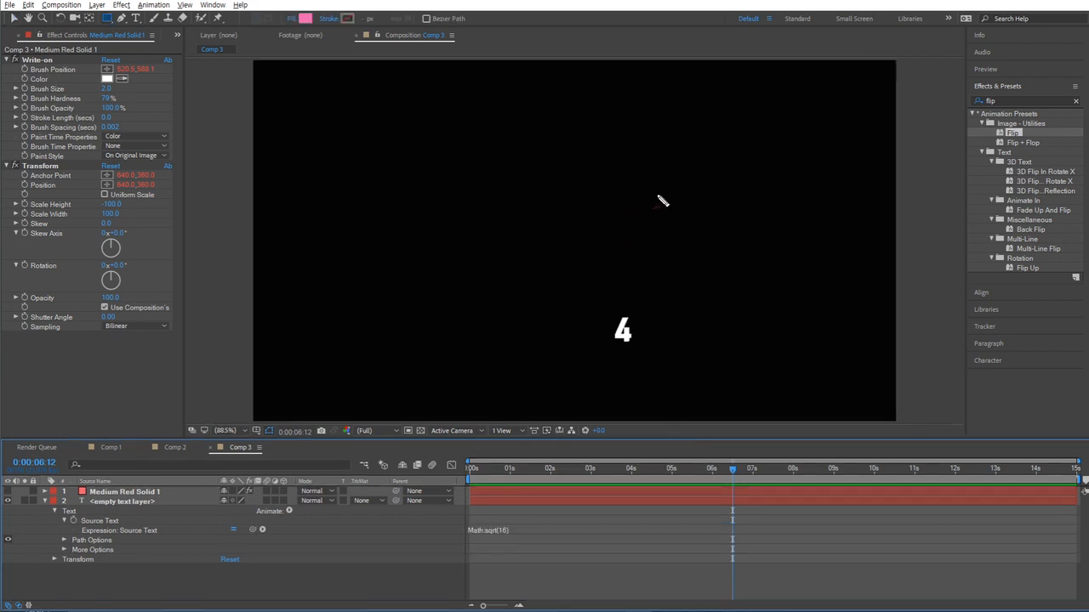
# - Annotate the composition view with a square of area 4, both sides marked 2, and the equation √4 = 2
pyautogui.moveTo(660, 209); pyautogui.dragTo(665, 198)
pyautogui.moveTo(661, 136)
pyautogui.mouseDown()
pyautogui.moveTo(665, 273)
pyautogui.moveTo(786, 244)
pyautogui.moveTo(687, 147)
pyautogui.moveTo(664, 142)
pyautogui.moveTo(781, 136)
pyautogui.moveTo(798, 161)
pyautogui.moveTo(793, 252)
pyautogui.mouseUp()
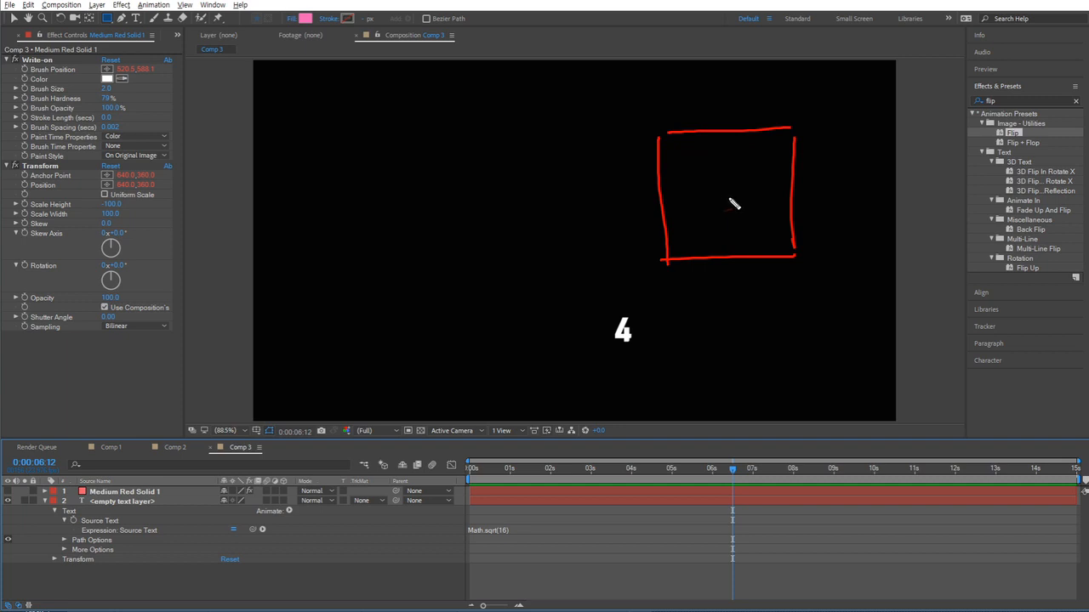
pyautogui.moveTo(719, 177)
pyautogui.mouseDown()
pyautogui.moveTo(737, 194)
pyautogui.moveTo(717, 216)
pyautogui.mouseUp()
pyautogui.moveTo(734, 342)
pyautogui.mouseDown()
pyautogui.moveTo(760, 318)
pyautogui.moveTo(819, 321)
pyautogui.mouseUp()
pyautogui.moveTo(791, 336)
pyautogui.mouseDown()
pyautogui.moveTo(781, 353)
pyautogui.moveTo(807, 348)
pyautogui.mouseUp()
pyautogui.moveTo(796, 338)
pyautogui.mouseDown()
pyautogui.moveTo(796, 370)
pyautogui.moveTo(851, 344)
pyautogui.moveTo(877, 364)
pyautogui.moveTo(897, 361)
pyautogui.mouseUp()
pyautogui.moveTo(799, 138); pyautogui.dragTo(802, 243)
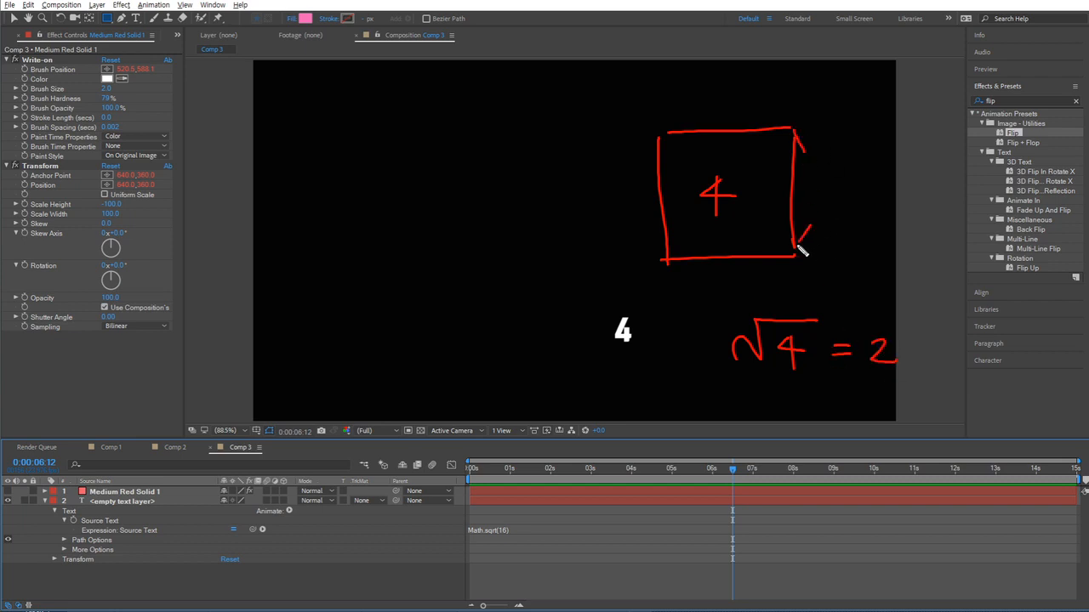
pyautogui.moveTo(823, 187); pyautogui.dragTo(842, 193)
pyautogui.moveTo(678, 117); pyautogui.dragTo(664, 133)
pyautogui.moveTo(713, 108); pyautogui.dragTo(791, 129)
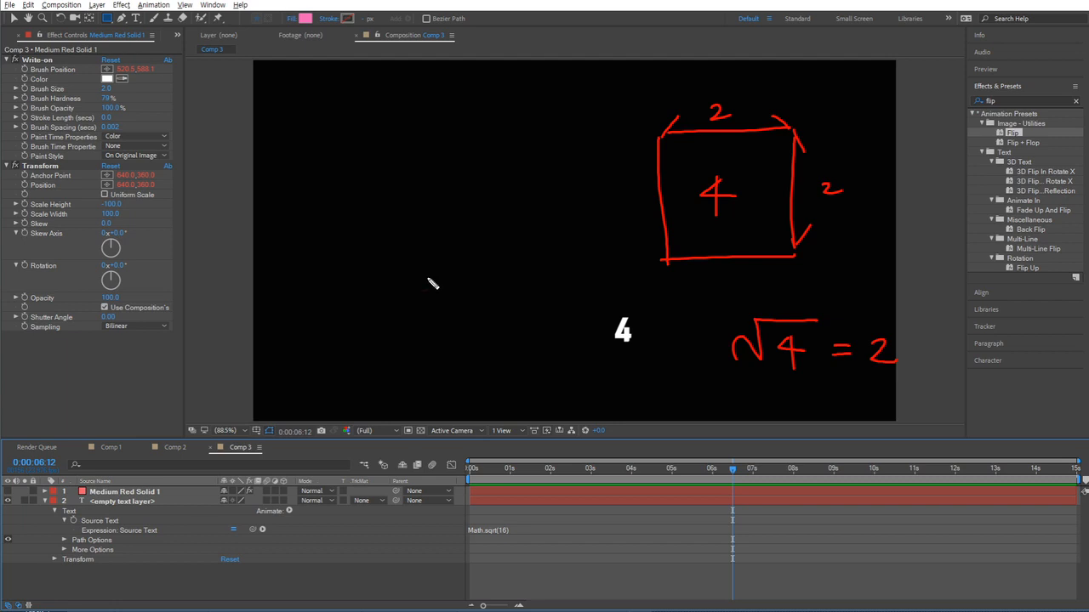
# - Annotate a second square of area 16 with both sides marked 4
pyautogui.moveTo(392, 226)
pyautogui.mouseDown()
pyautogui.moveTo(389, 267)
pyautogui.moveTo(405, 257)
pyautogui.mouseUp()
pyautogui.moveTo(363, 202)
pyautogui.mouseDown()
pyautogui.moveTo(367, 289)
pyautogui.moveTo(425, 182)
pyautogui.moveTo(372, 192)
pyautogui.mouseUp()
pyautogui.moveTo(419, 150); pyautogui.dragTo(434, 171)
pyautogui.moveTo(426, 154); pyautogui.dragTo(422, 190)
pyautogui.moveTo(502, 218)
pyautogui.mouseDown()
pyautogui.moveTo(514, 232)
pyautogui.moveTo(504, 255)
pyautogui.mouseUp()
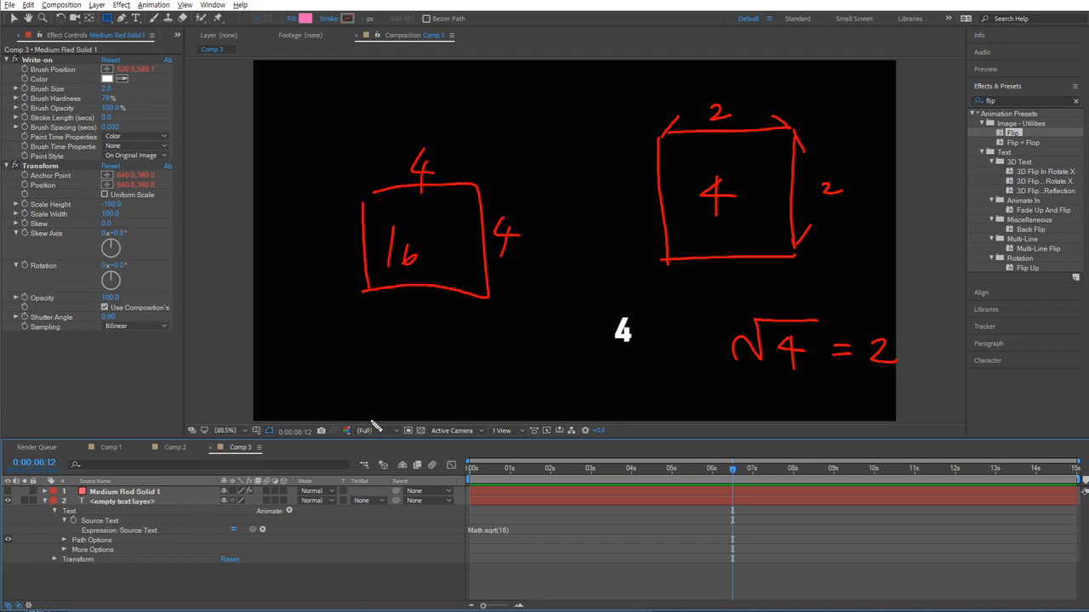
# - Annotate a small square of area 2 with both sides marked 1.4.., and clear all the drawn annotations
pyautogui.moveTo(461, 339)
pyautogui.mouseDown()
pyautogui.moveTo(468, 406)
pyautogui.moveTo(523, 400)
pyautogui.moveTo(544, 355)
pyautogui.moveTo(476, 342)
pyautogui.moveTo(507, 375)
pyautogui.mouseUp()
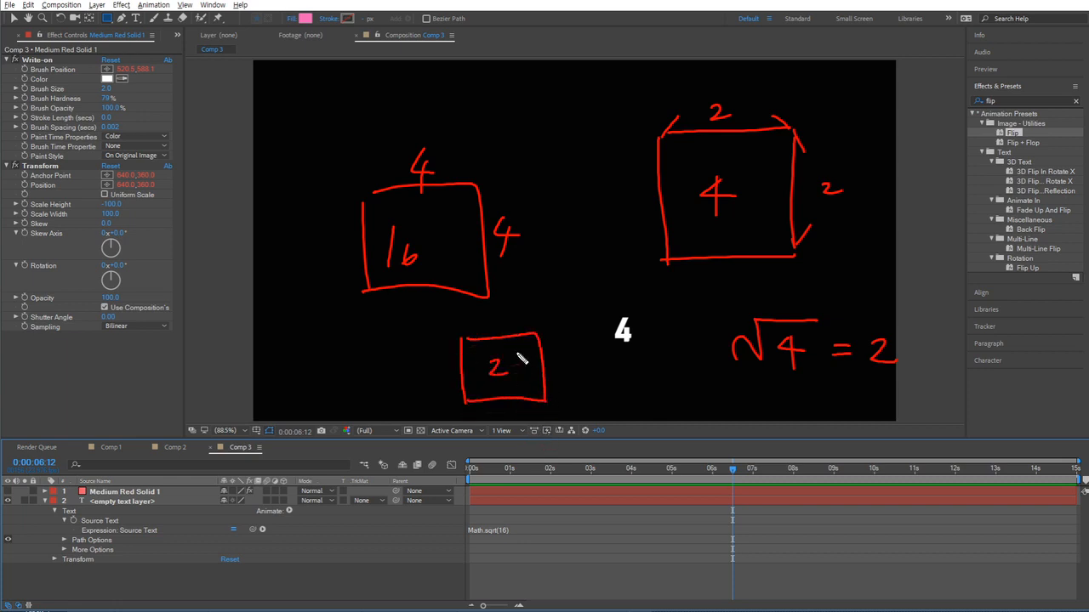
pyautogui.moveTo(479, 325); pyautogui.dragTo(466, 337)
pyautogui.moveTo(494, 314)
pyautogui.mouseDown()
pyautogui.moveTo(587, 341)
pyautogui.moveTo(557, 364)
pyautogui.moveTo(544, 340)
pyautogui.moveTo(565, 372)
pyautogui.moveTo(582, 362)
pyautogui.moveTo(601, 371)
pyautogui.moveTo(547, 401)
pyautogui.mouseUp()
pyautogui.click(500, 323)
pyautogui.click(525, 318)
pyautogui.click(533, 317)
pyautogui.click(564, 373)
pyautogui.click(589, 371)
pyautogui.click(600, 370)
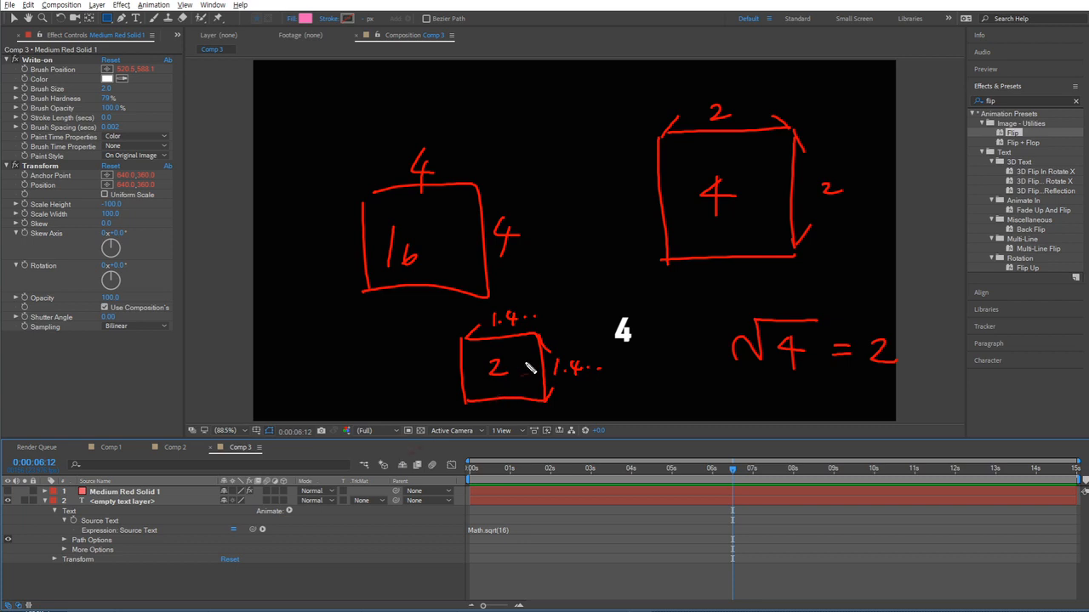
pyautogui.press('Escape')
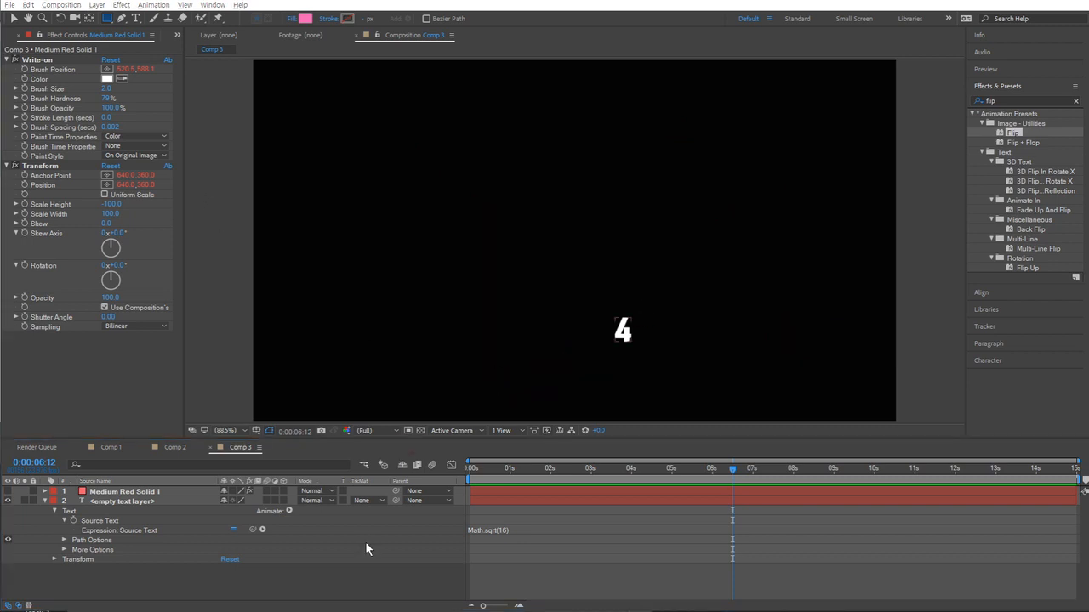
# - Collapse the text layer's properties and draw a pink square about 330 px wide on a new shape layer
pyautogui.click(63, 503)
pyautogui.click(45, 501)
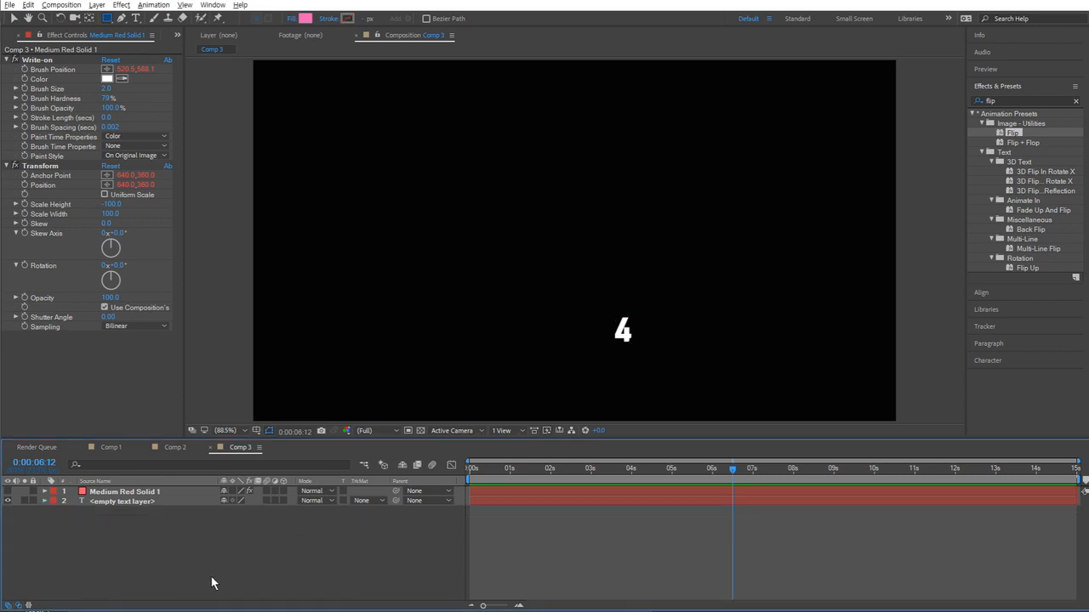
pyautogui.click(106, 19)
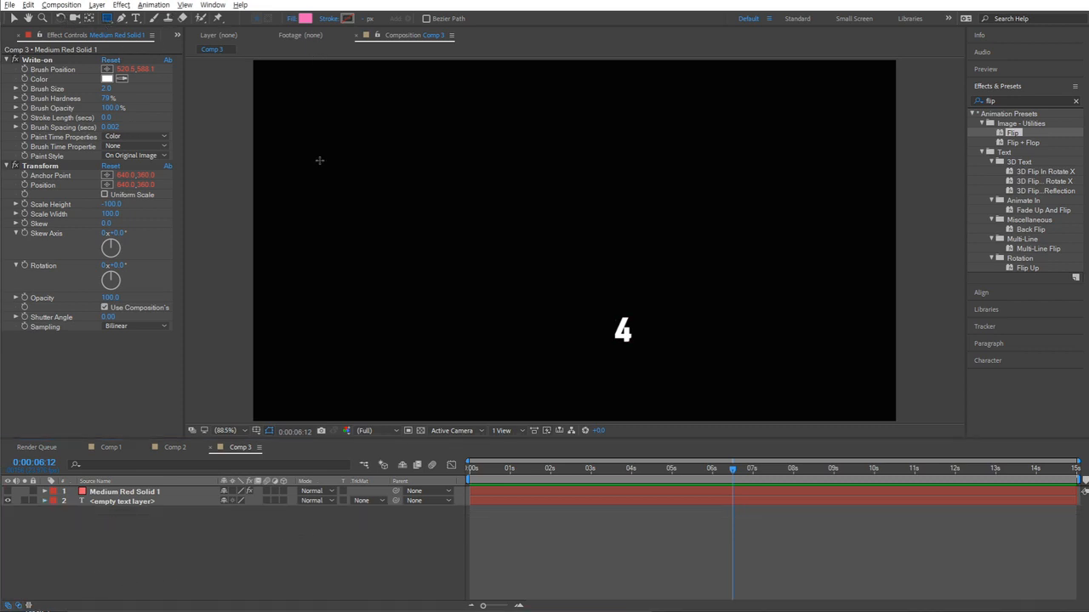
pyautogui.moveTo(423, 149); pyautogui.dragTo(586, 314)
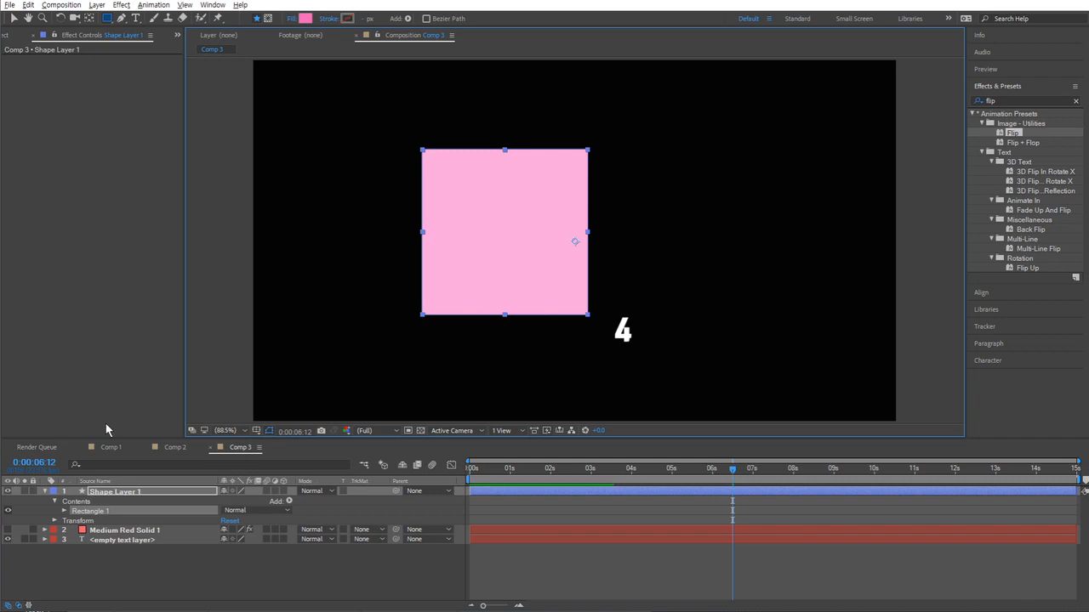
# - Move the shape layer's anchor point to the centre of the pink square
pyautogui.click(146, 494)
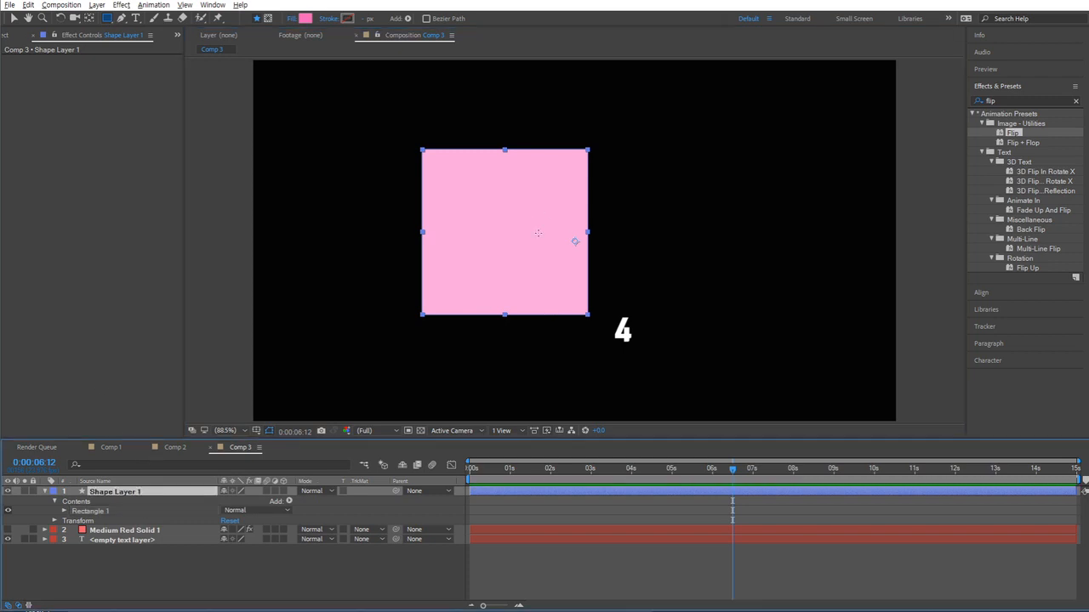
pyautogui.press('y')
pyautogui.moveTo(577, 241); pyautogui.dragTo(507, 248)
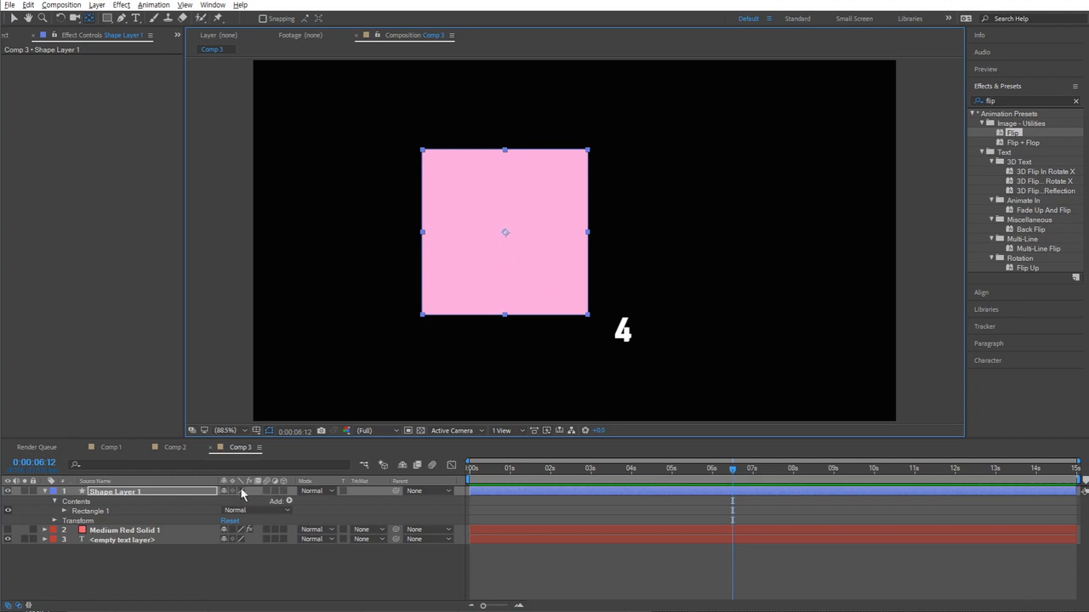
# - Set Rectangle Path 1's size to 300 by 300 and move the square farther from the number, up and to the left
pyautogui.click(133, 509)
pyautogui.click(64, 510)
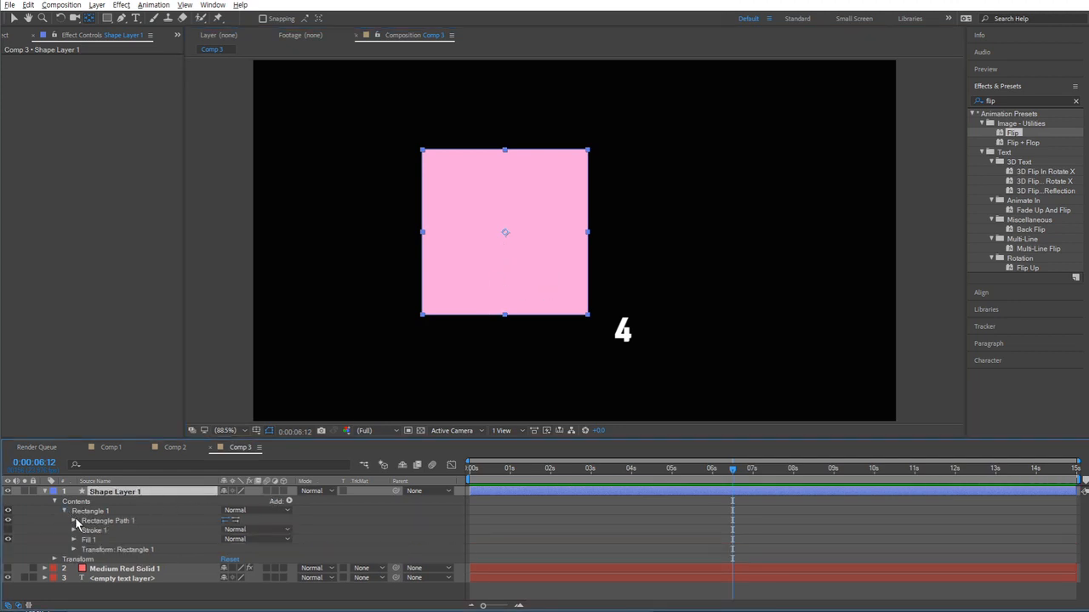
pyautogui.click(74, 521)
pyautogui.click(107, 531)
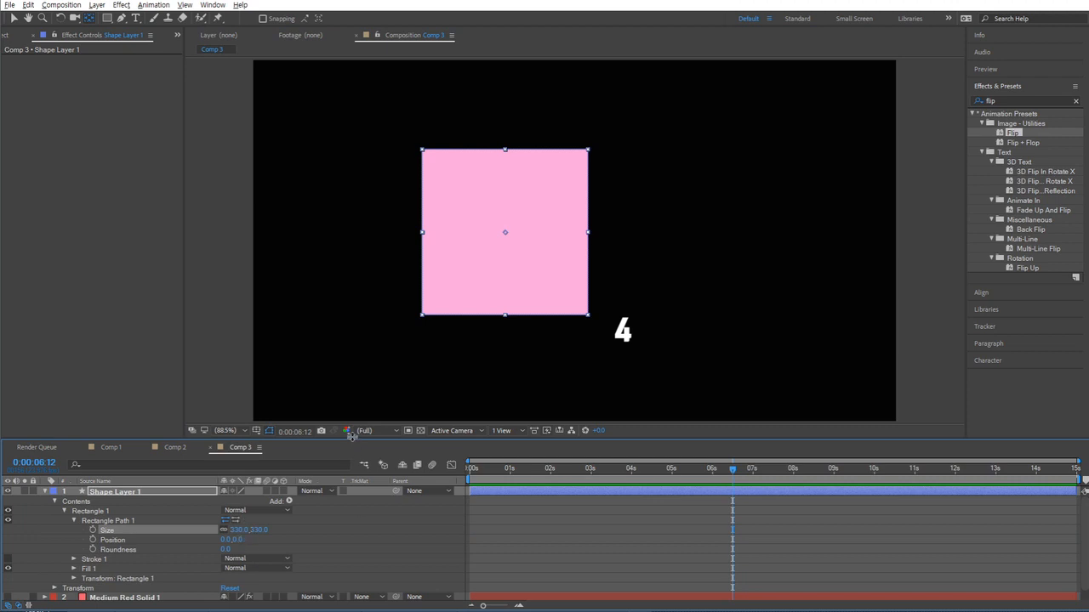
pyautogui.moveTo(352, 439); pyautogui.dragTo(354, 380)
pyautogui.click(245, 468)
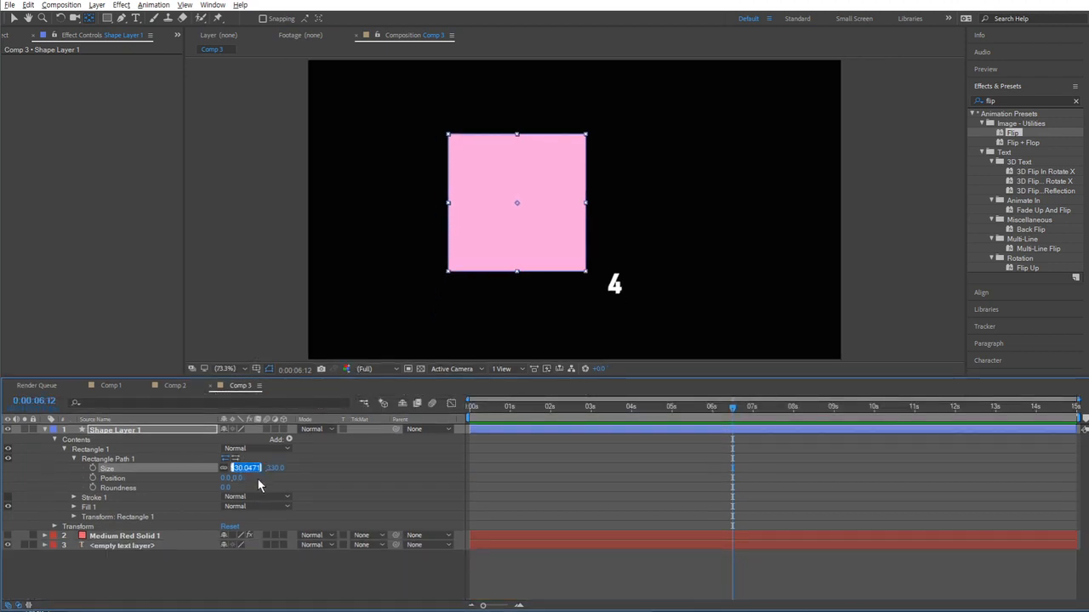
pyautogui.write('300')
pyautogui.press('Return')
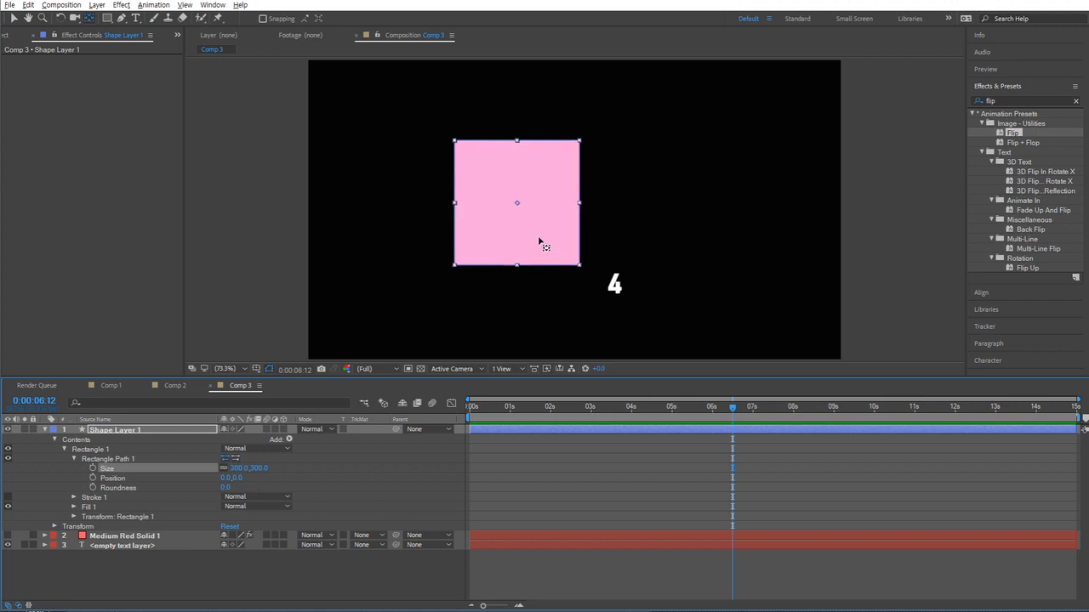
pyautogui.moveTo(508, 235); pyautogui.dragTo(476, 229)
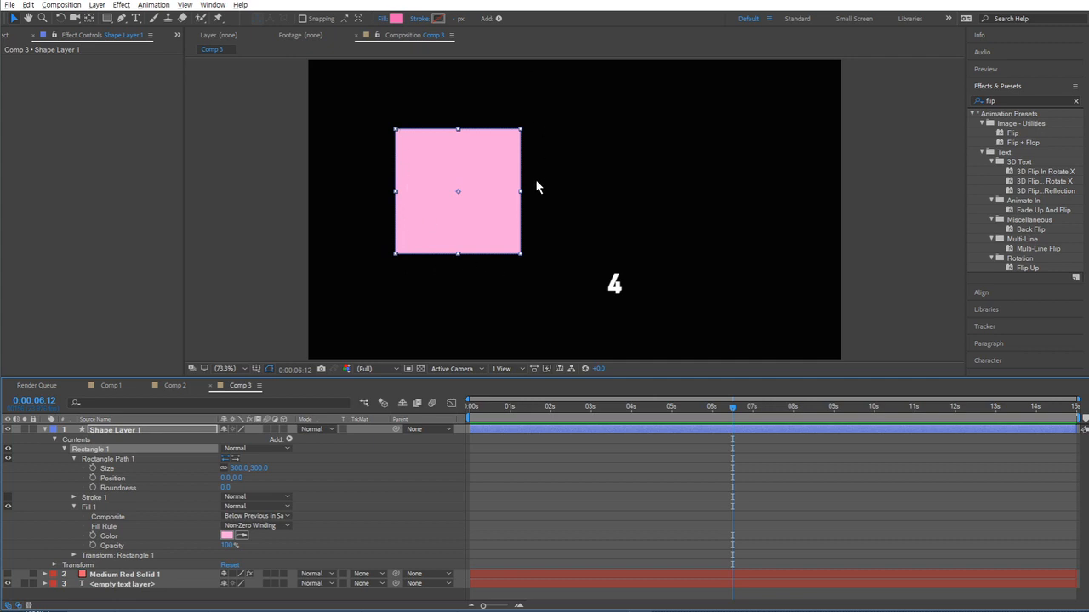
# - Add an expression to the rectangle's Size, beginning with len = content("Rectangle 1").content("Rectangle Path 1").size[0]
pyautogui.keyDown('alt'); pyautogui.click(93, 468); pyautogui.keyUp('alt')
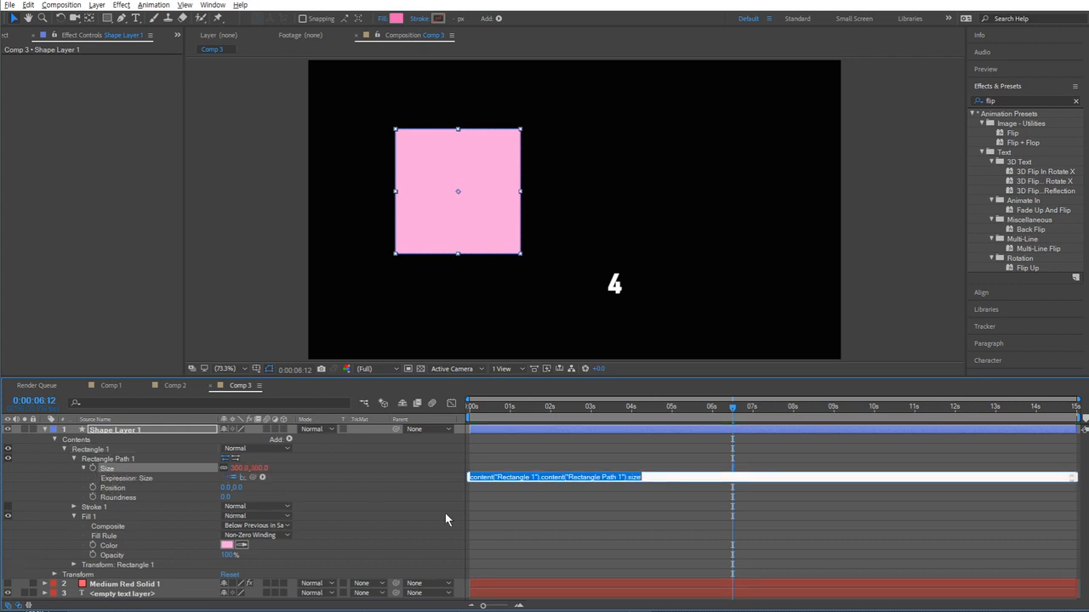
pyautogui.click(668, 473)
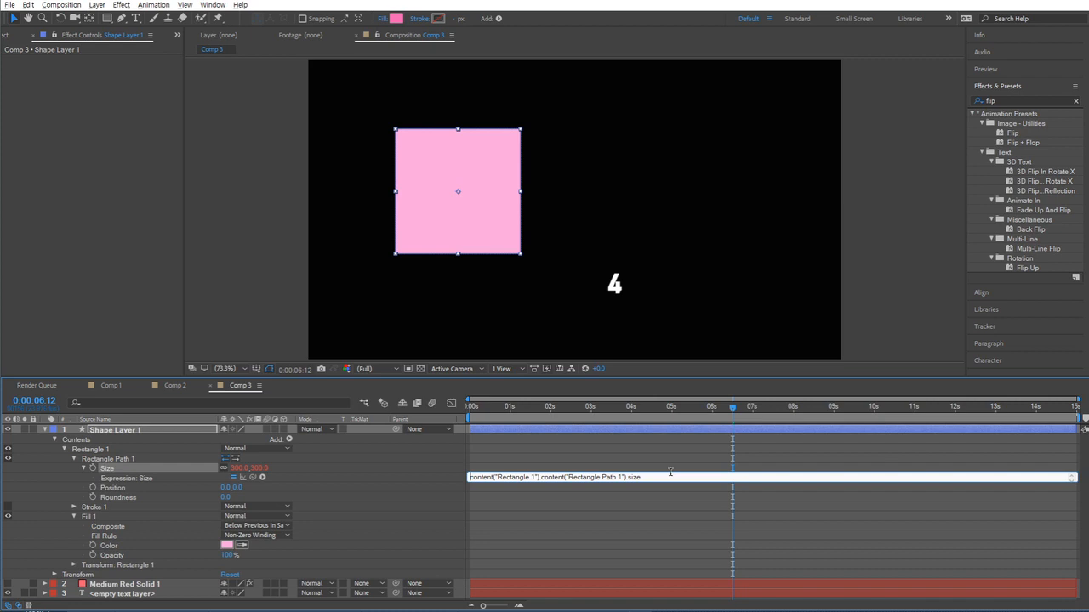
pyautogui.write('len = ')
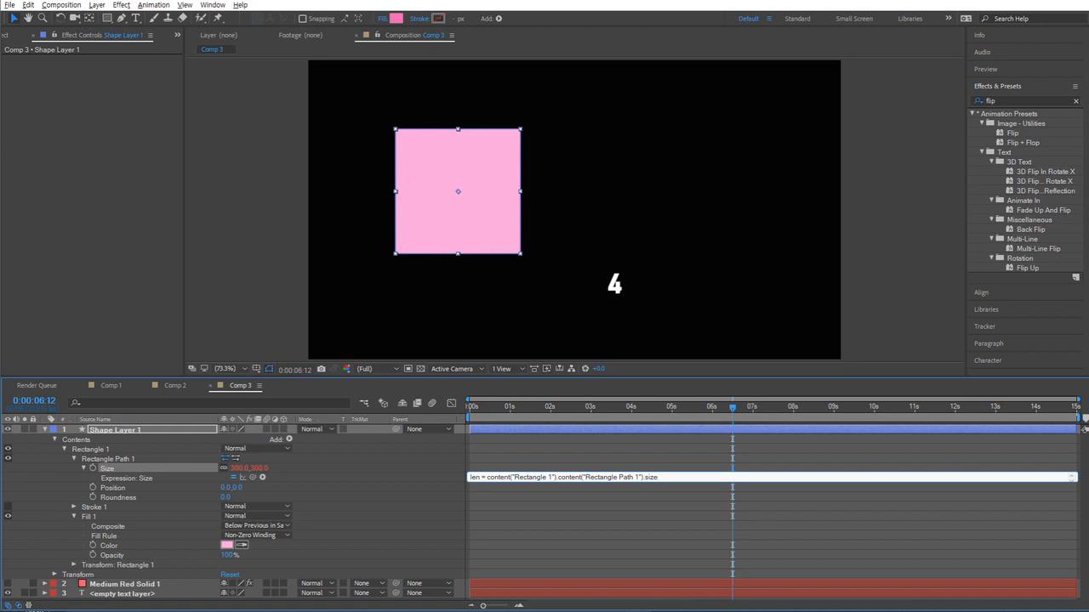
pyautogui.write('[0]')
pyautogui.press('Return')
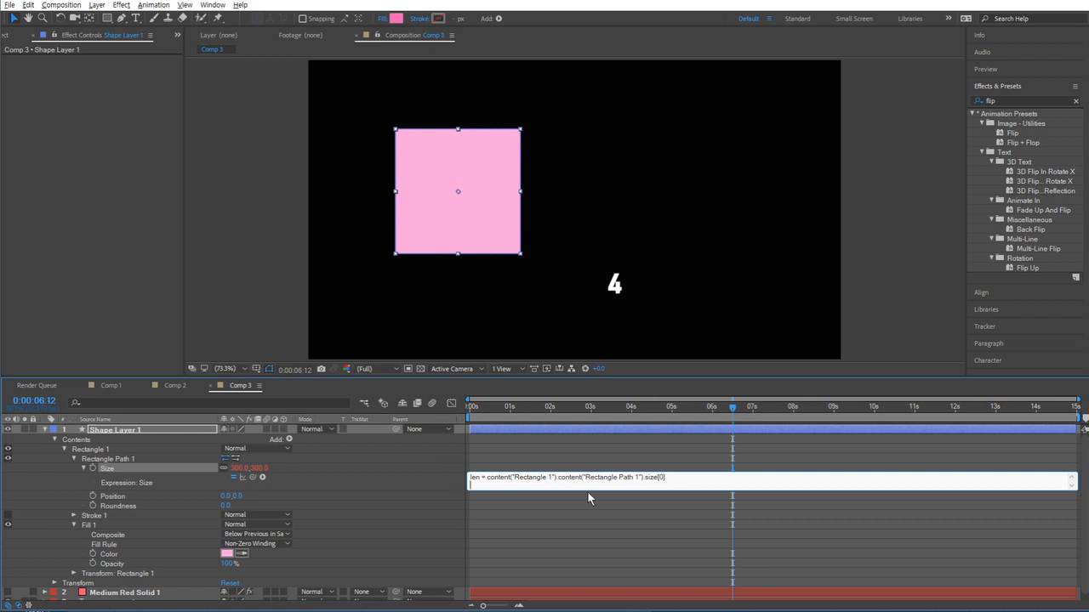
# - Add area = len * len * (1/2) to the Size expression and end it with Math.sqrt(area)
pyautogui.write('area = len * len')
pyautogui.press('Return')
pyautogui.press('Return')
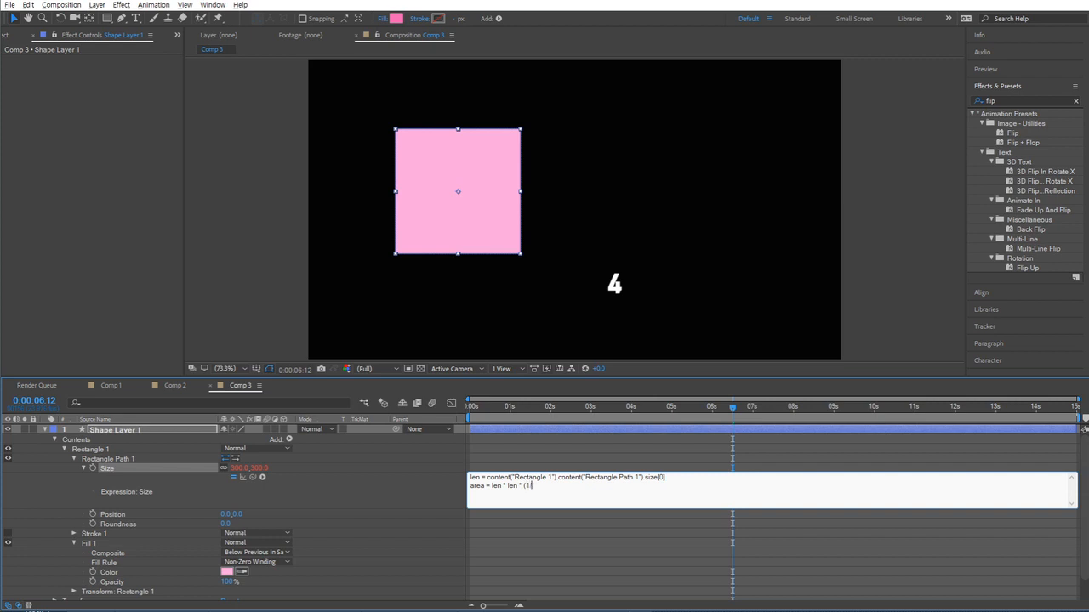
pyautogui.write('2')
pyautogui.press('Return')
pyautogui.write('Math.sqrt(area)')
pyautogui.click(414, 491)
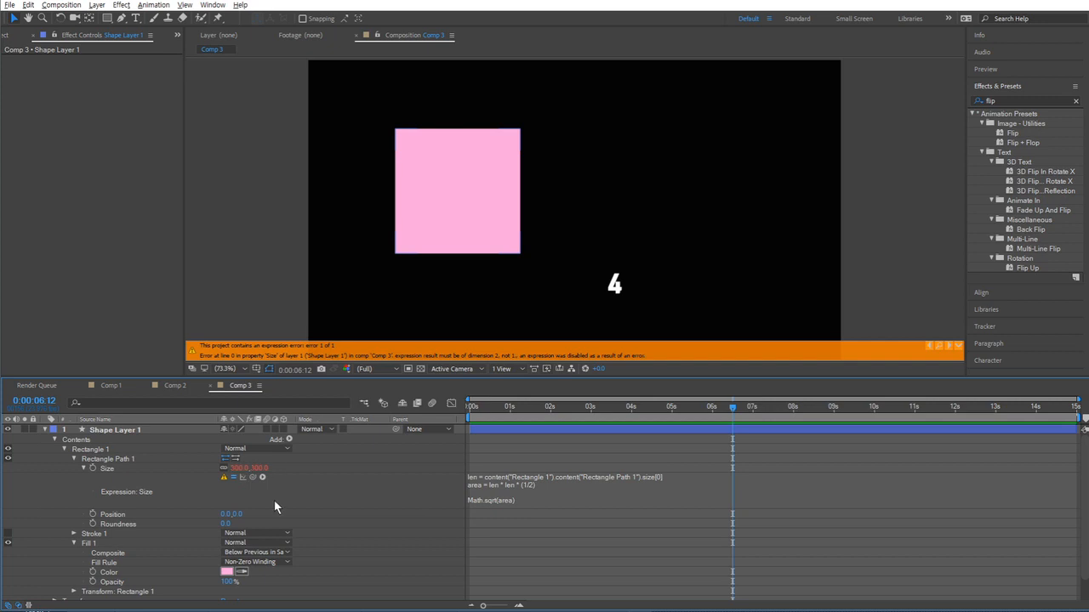
# - Store Math.sqrt(area) in a result variable and add a final line [result, result] to the Size expression
pyautogui.click(514, 500)
pyautogui.click(470, 503)
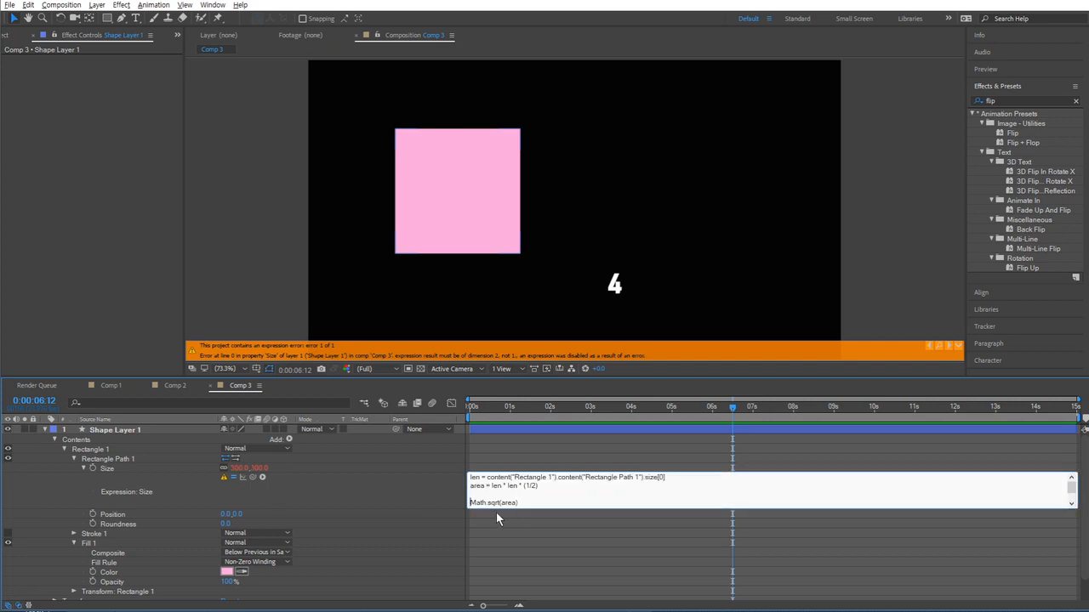
pyautogui.write('[')
pyautogui.press('BackSpace')
pyautogui.write('result =')
pyautogui.press('End')
pyautogui.press('Return')
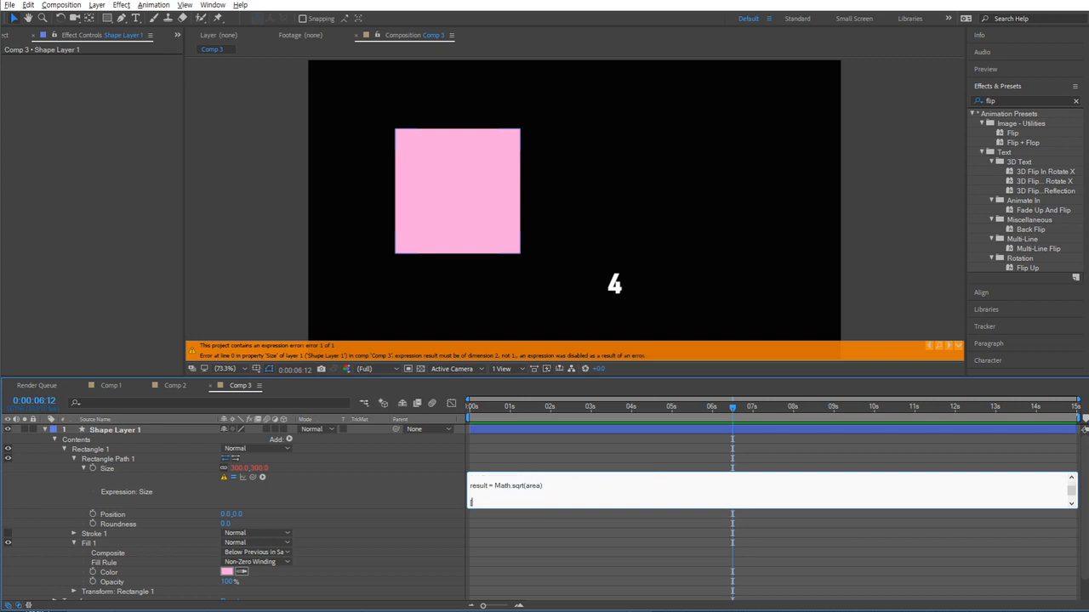
pyautogui.write('[result, result')
pyautogui.click(391, 493)
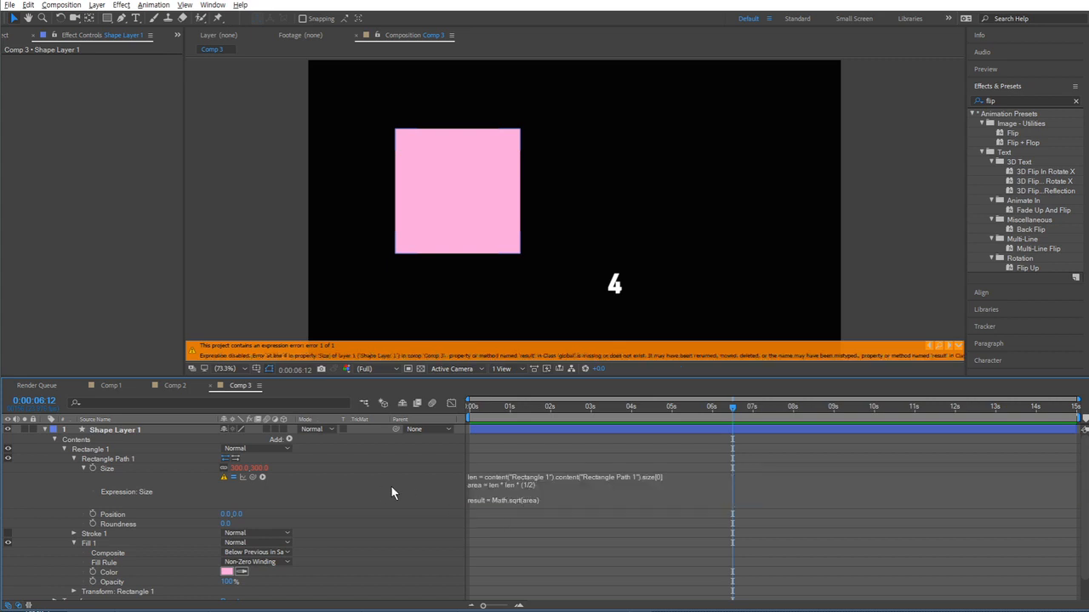
# - Assign [result, result] to content("Rectangle 1").content("Rectangle Path 1").size on the Size expression's last line
pyautogui.click(483, 504)
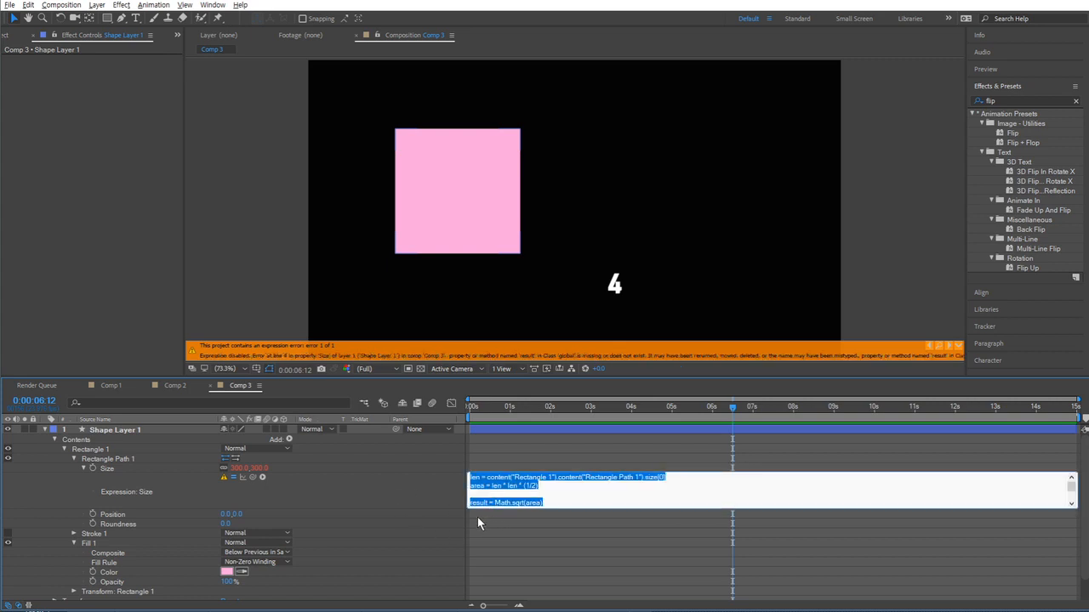
pyautogui.click(477, 517)
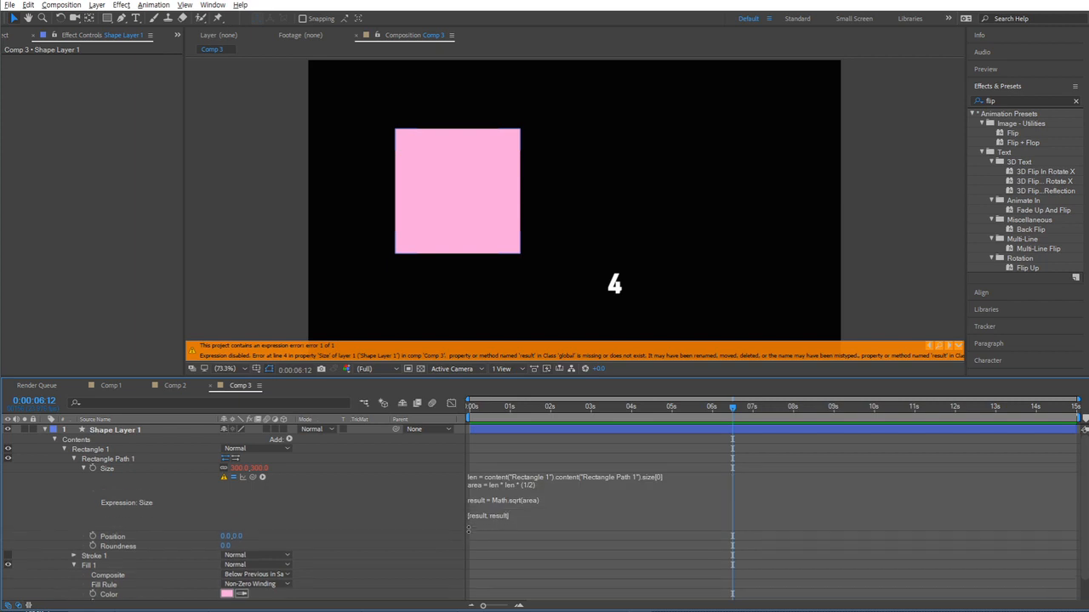
pyautogui.click(475, 527)
pyautogui.click(522, 518)
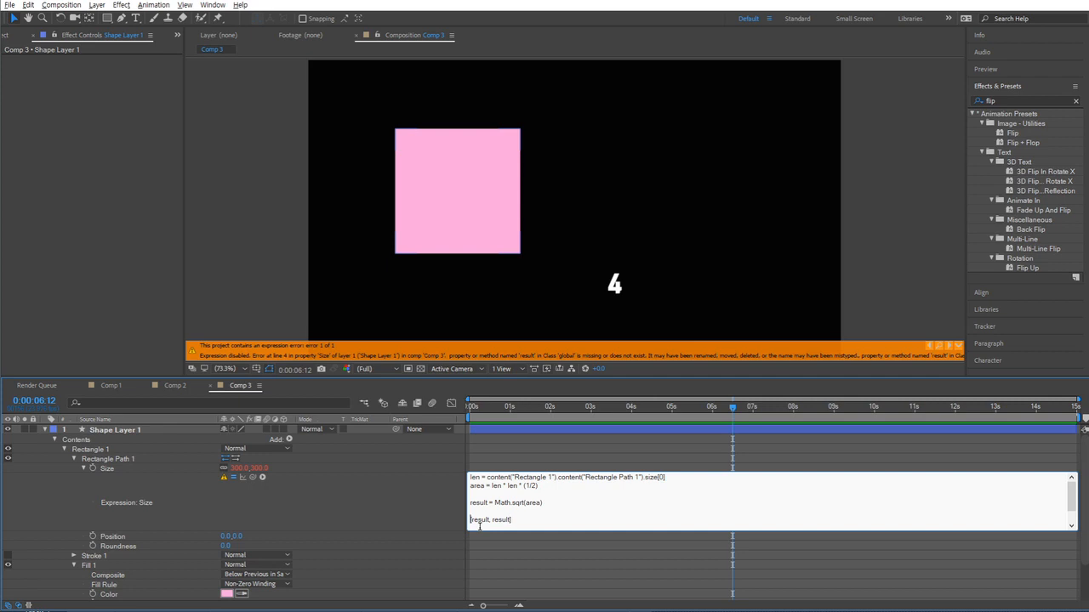
pyautogui.moveTo(256, 477); pyautogui.dragTo(149, 466)
pyautogui.write('=')
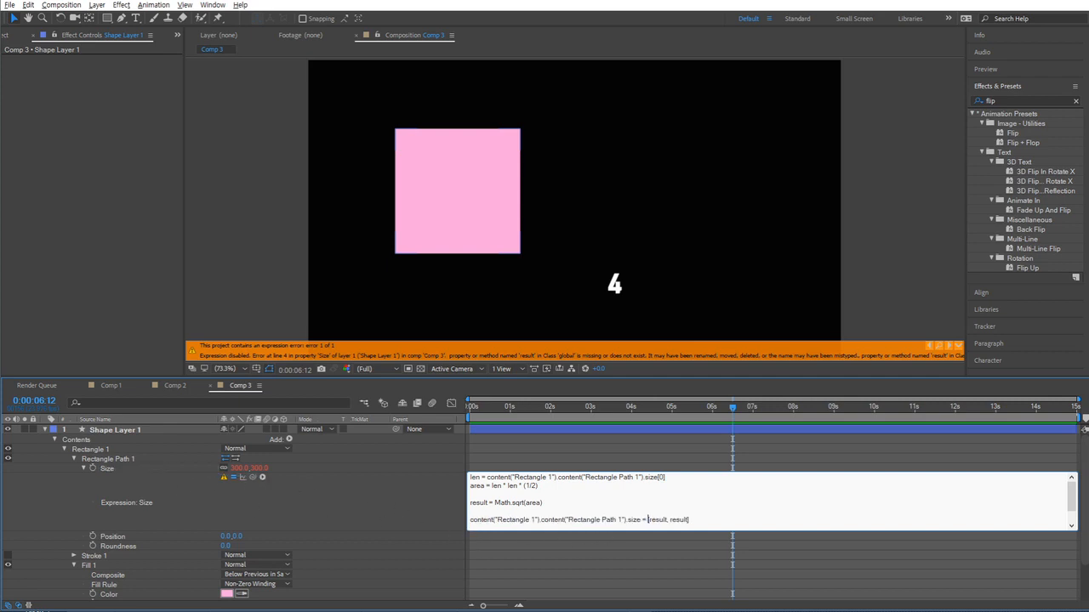
pyautogui.click(433, 509)
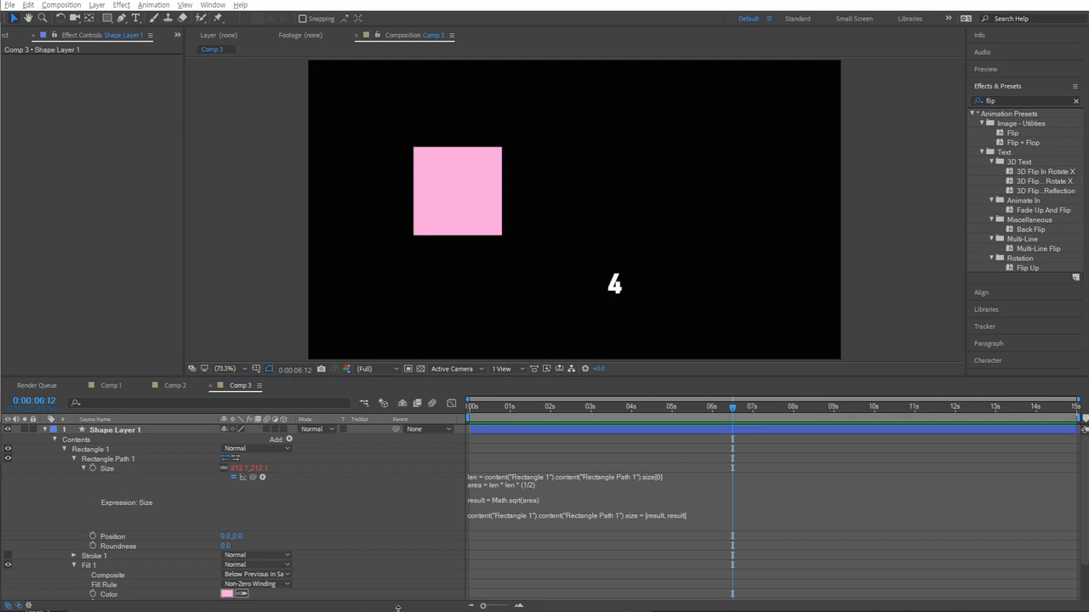
# - Switch to the Windows Calculator, set it to scientific mode and place it clear of the square and its expression
pyautogui.hotkey('alt', 'Tab')
pyautogui.moveTo(802, 186); pyautogui.dragTo(836, 134)
pyautogui.click(702, 159)
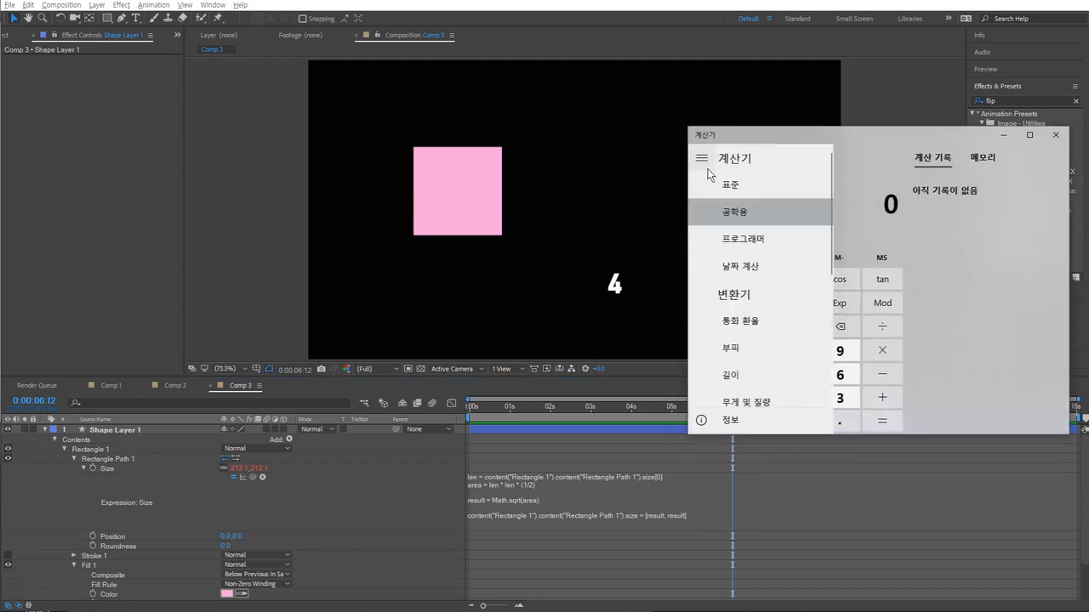
pyautogui.click(741, 210)
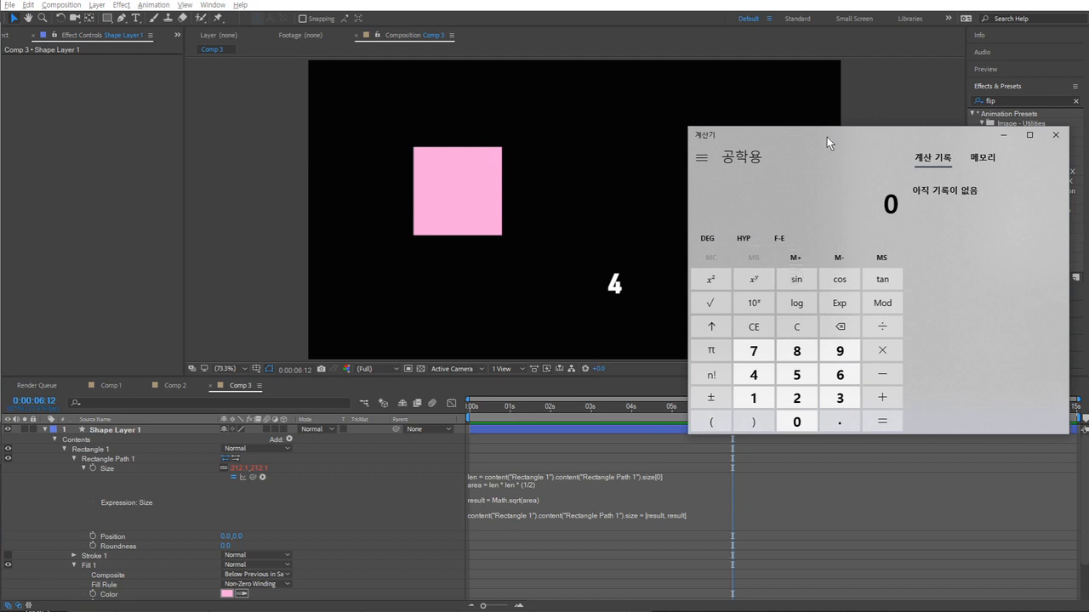
pyautogui.moveTo(827, 137); pyautogui.dragTo(826, 94)
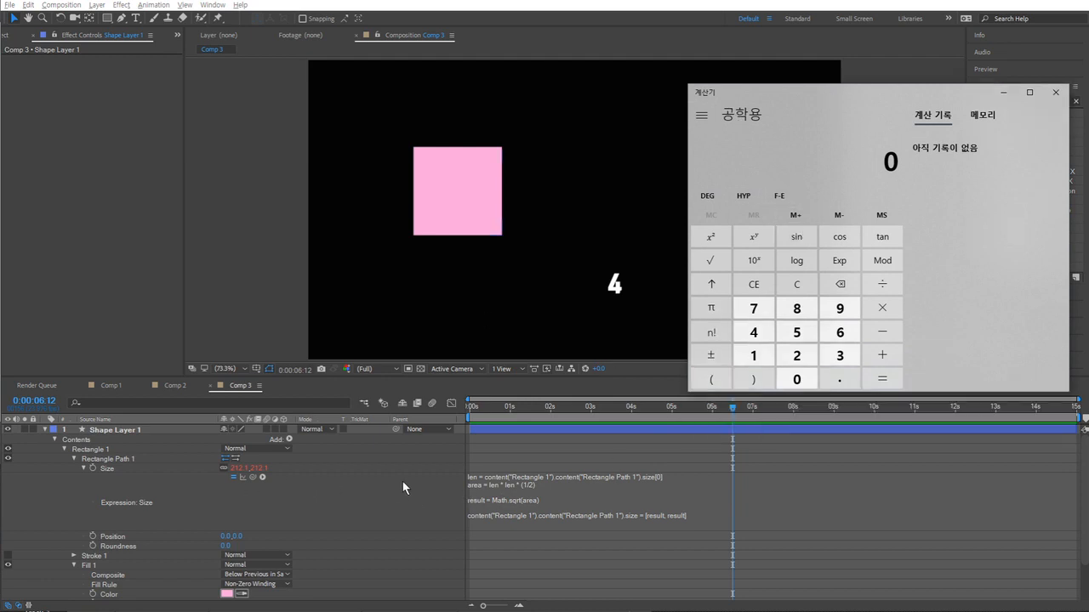
# - Calculate 300 × 300, multiply it by 0.5 and take the square root to check the halved-area side length
pyautogui.write('300*')
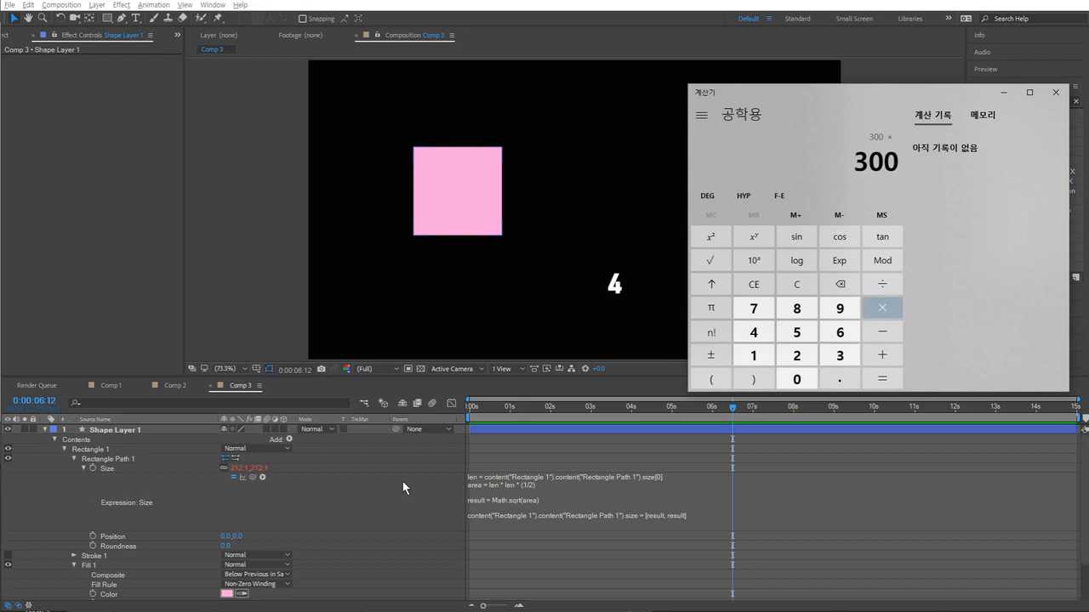
pyautogui.write('300')
pyautogui.press('Return')
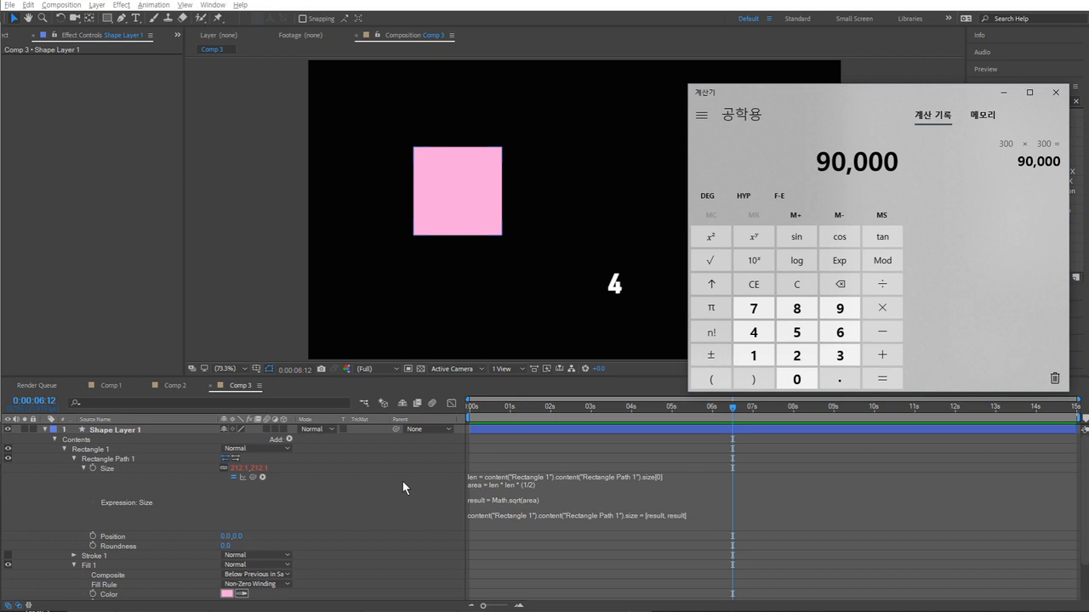
pyautogui.write('*0.5')
pyautogui.press('Return')
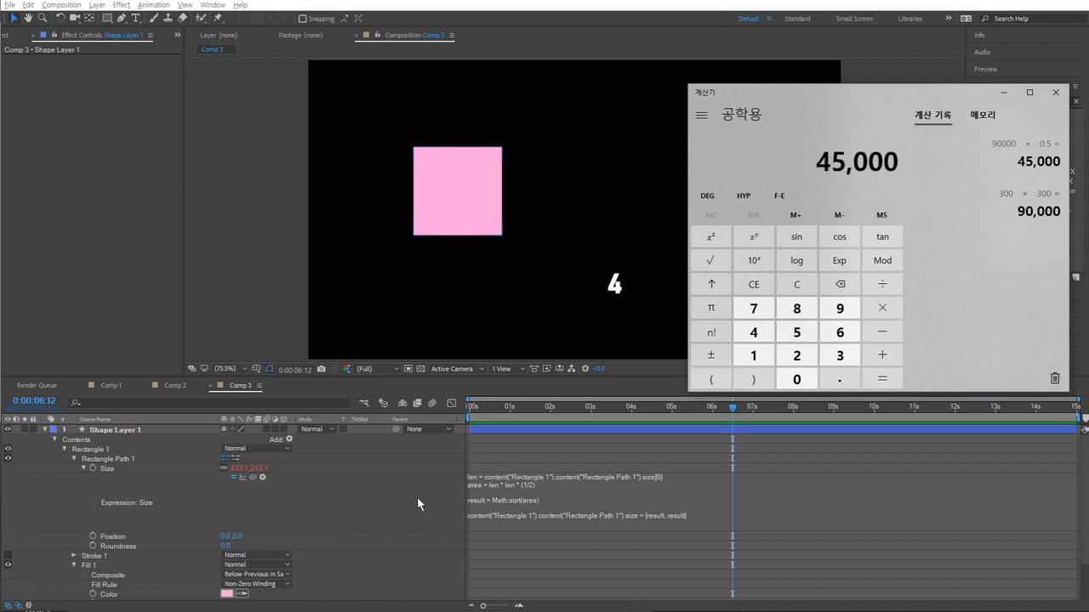
pyautogui.click(719, 259)
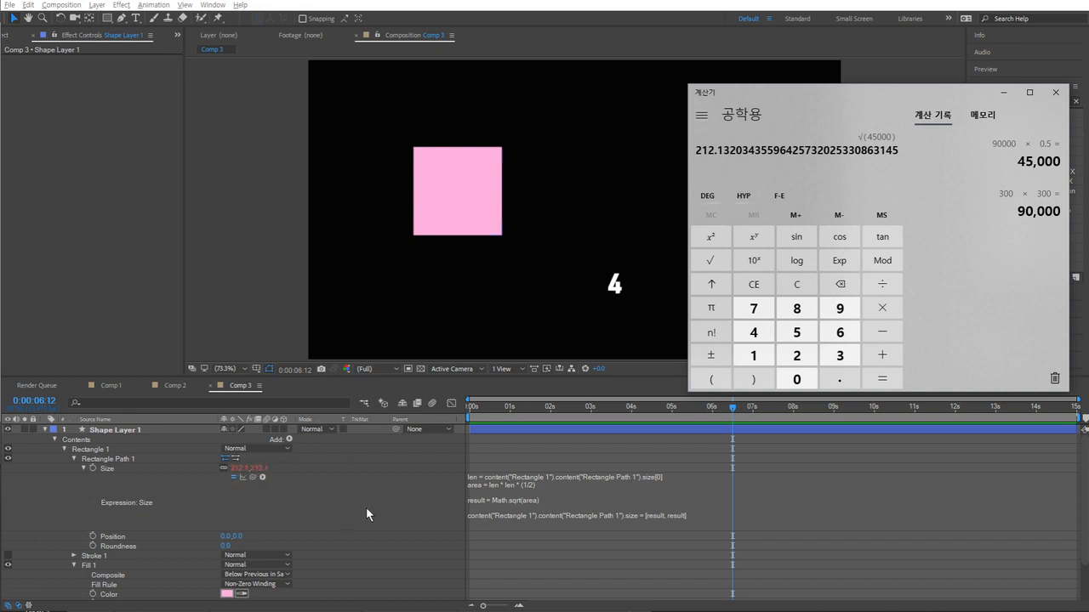
# - Change the area line of the Size expression to len * len * (2) to double the square's area
pyautogui.click(535, 487)
pyautogui.click(539, 488)
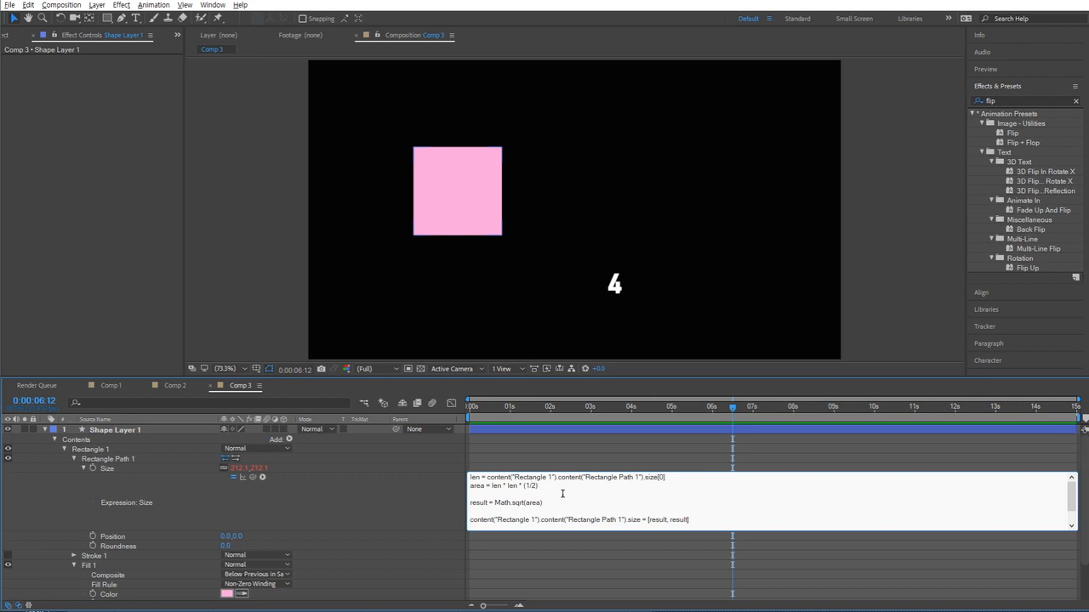
pyautogui.press('BackSpace')
pyautogui.press('BackSpace')
pyautogui.click(401, 492)
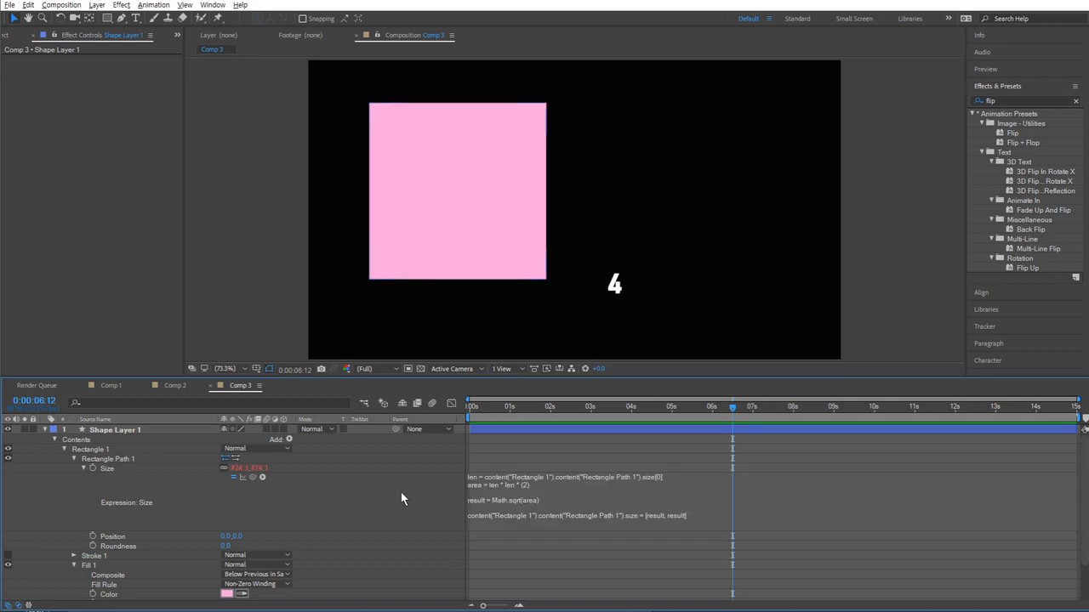
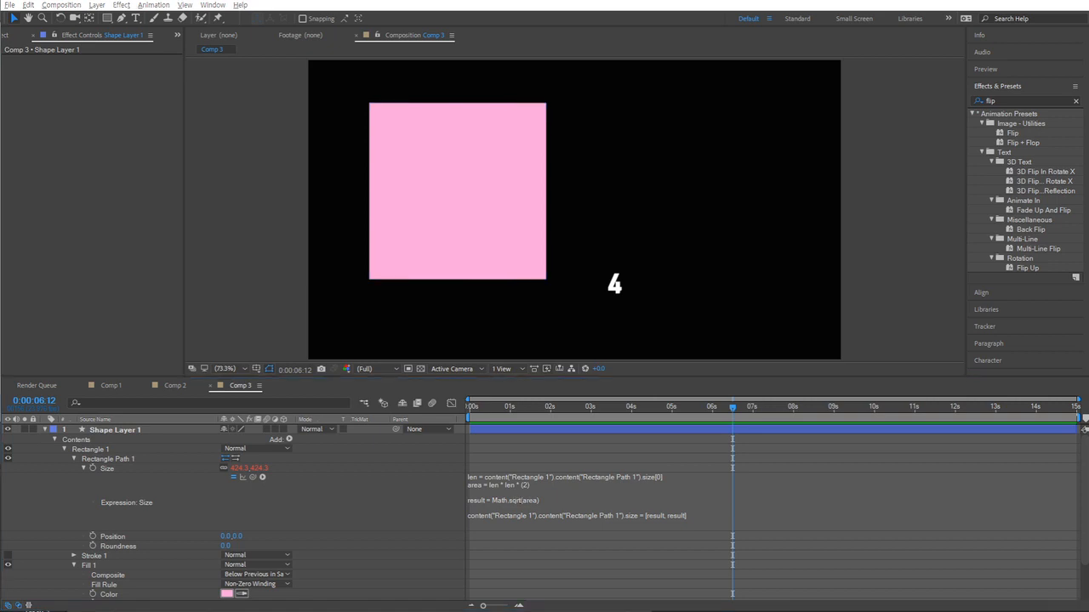
# - Delete everything after the len line from the rectangle's Size expression
pyautogui.click(626, 504)
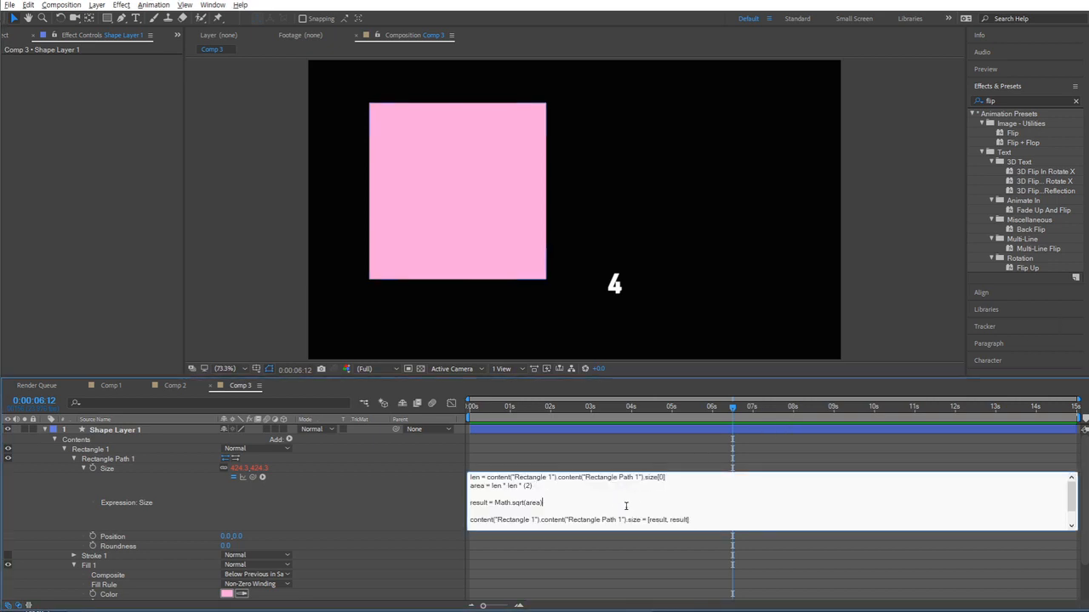
pyautogui.click(703, 519)
pyautogui.press('Return')
pyautogui.hotkey('ctrl', 'a')
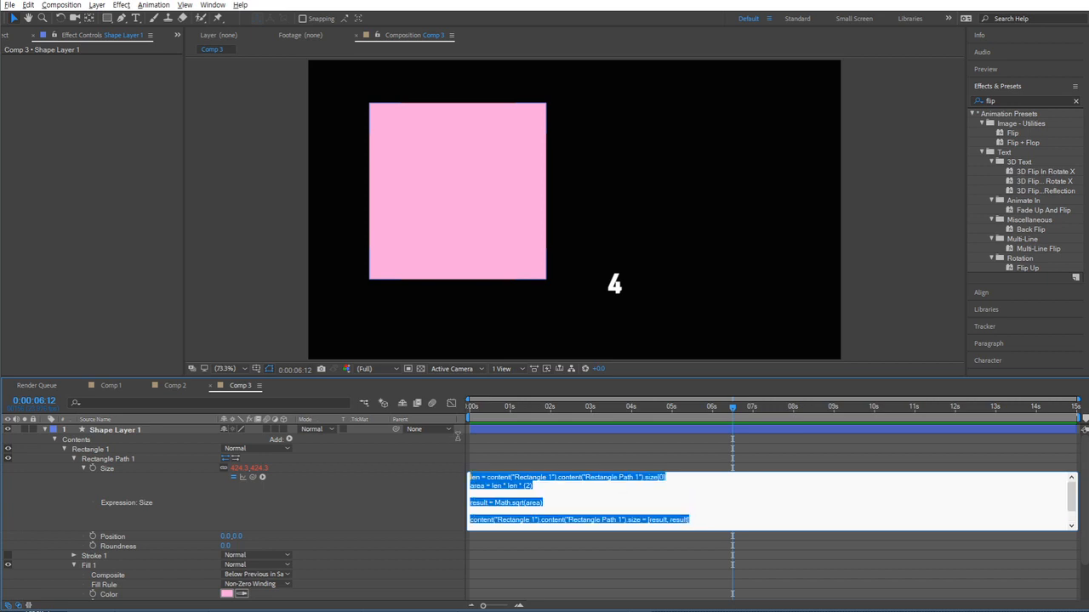
pyautogui.moveTo(458, 437); pyautogui.dragTo(470, 488)
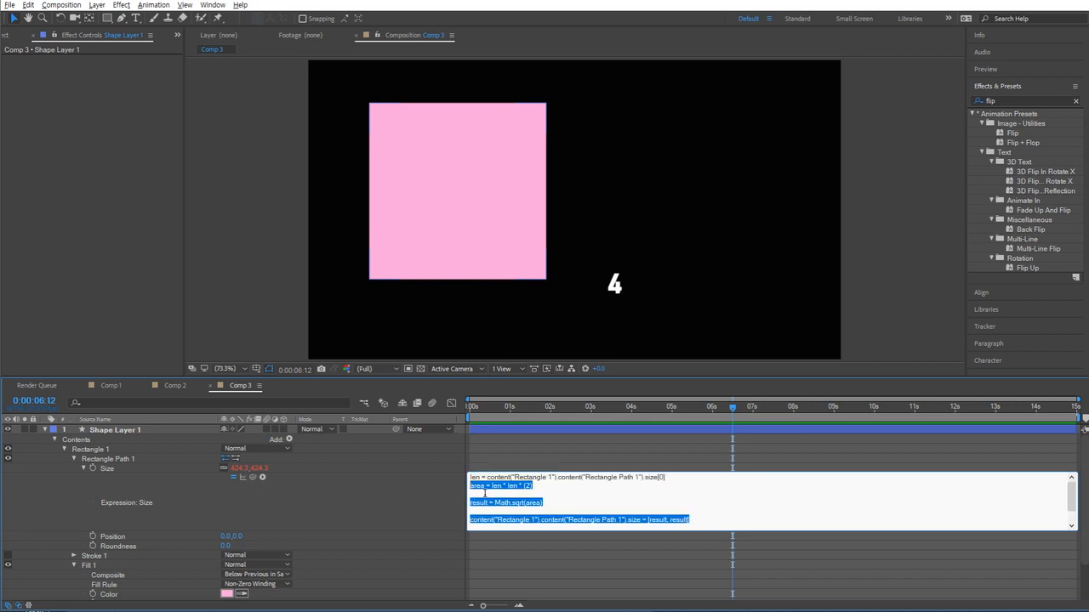
pyautogui.press('BackSpace')
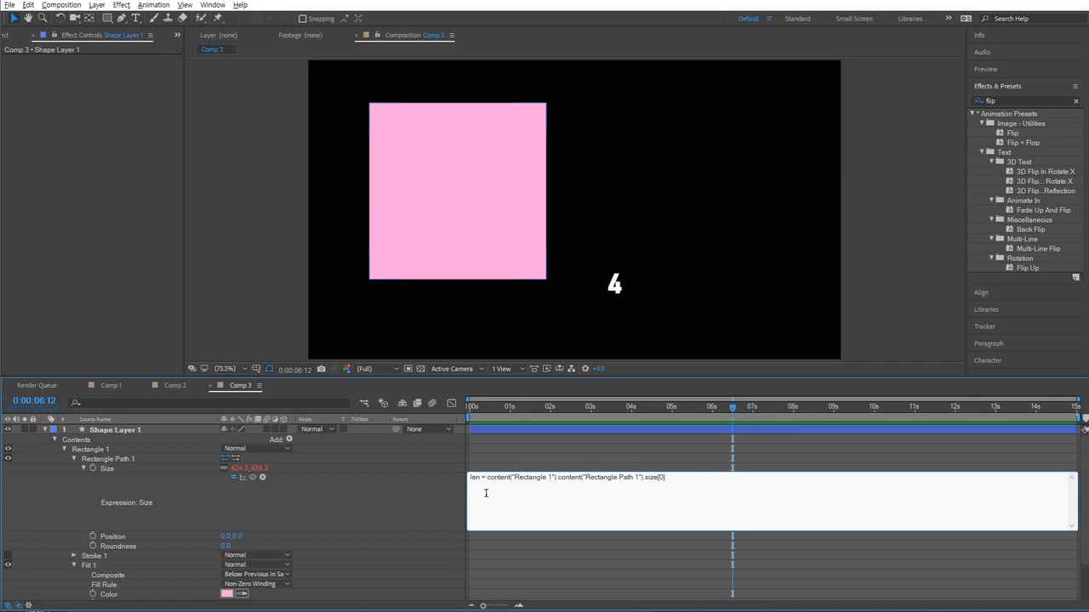
# - Add n_len = len * Math.SQRT2 to the Size expression and locate Math.SQRT2 among the JavaScript Math expression functions
pyautogui.press('Return')
pyautogui.write('n')
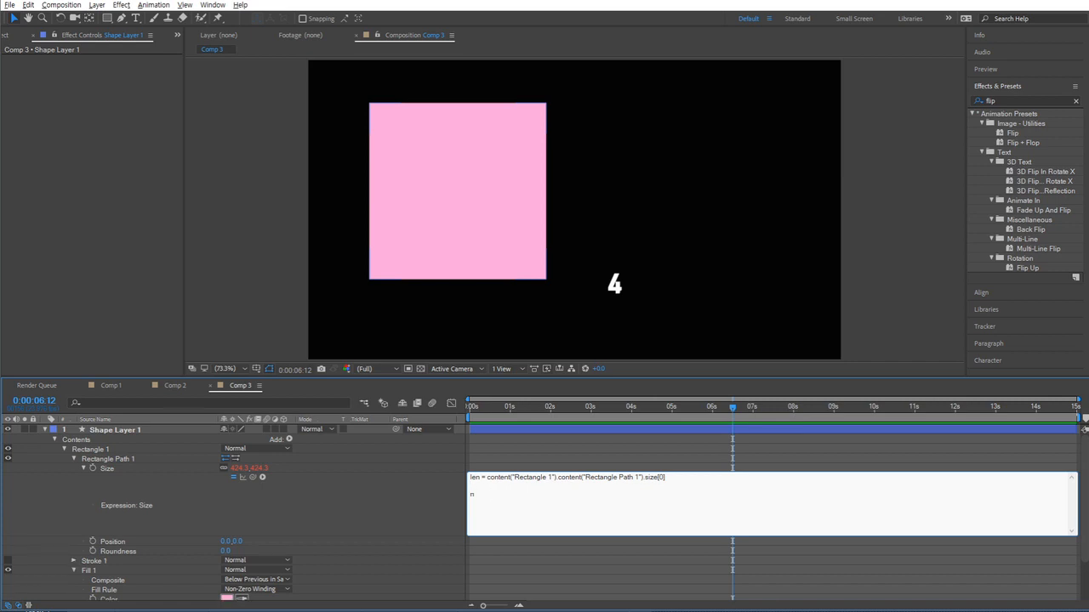
pyautogui.write('_len = len * Math.SQRT2')
pyautogui.click(263, 477)
pyautogui.moveTo(302, 333)
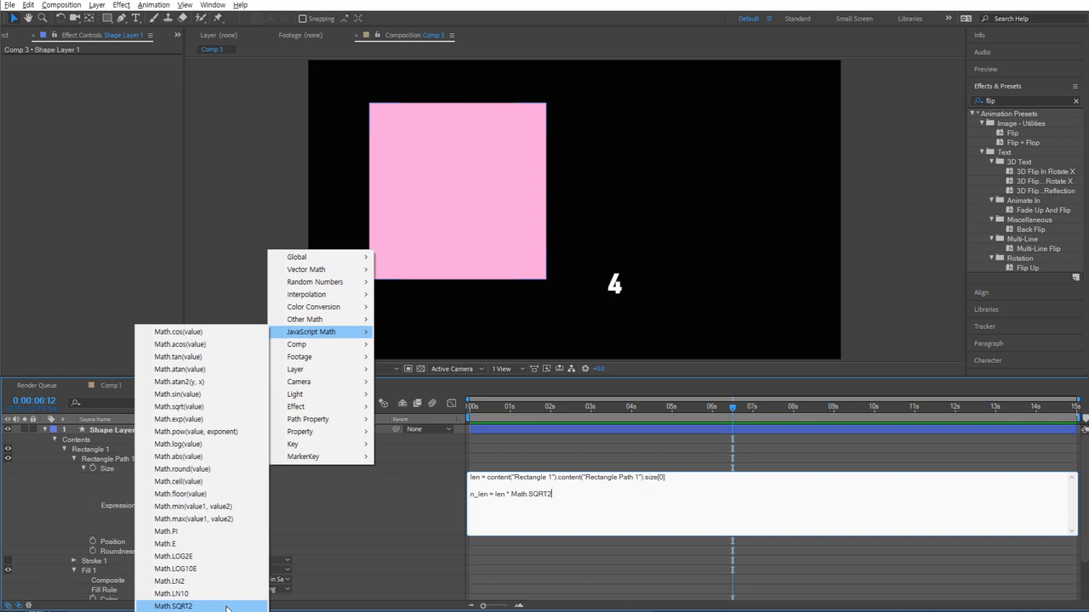
pyautogui.click(575, 491)
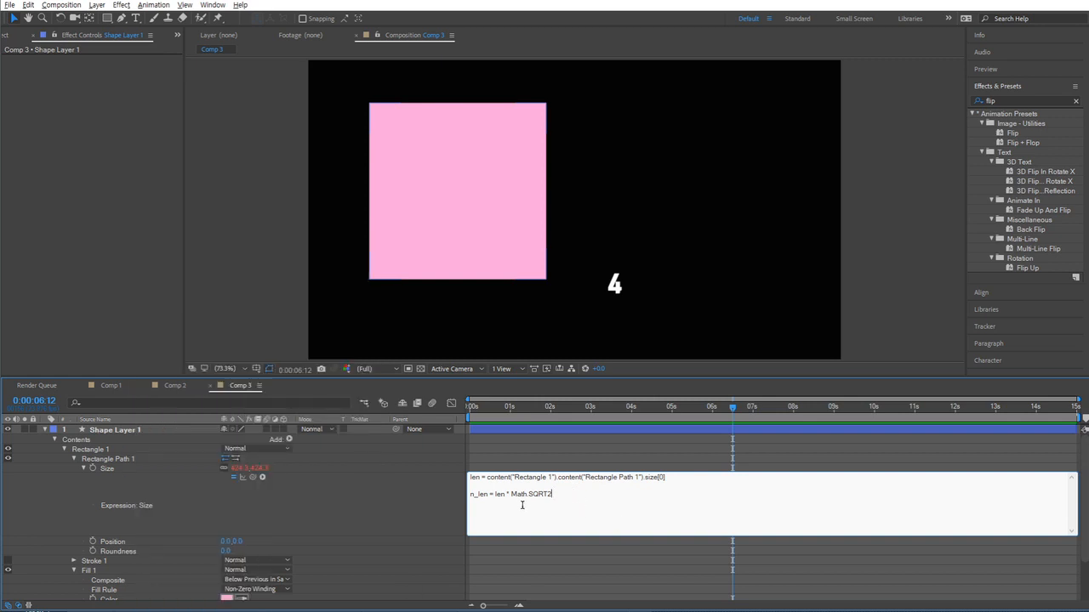
# - End the Size expression with content("Rectangle 1").content("Rectangle Path 1").size = [ n_len, n_len ] and apply it
pyautogui.doubleClick(476, 477)
pyautogui.click(557, 496)
pyautogui.press('Return')
pyautogui.press('Return')
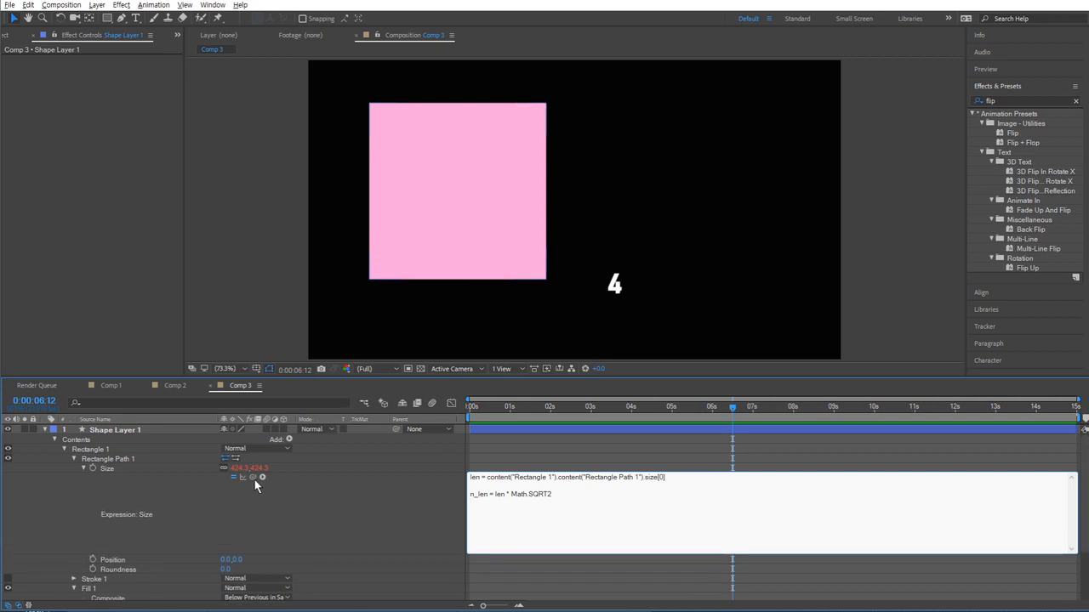
pyautogui.moveTo(253, 478); pyautogui.dragTo(106, 469)
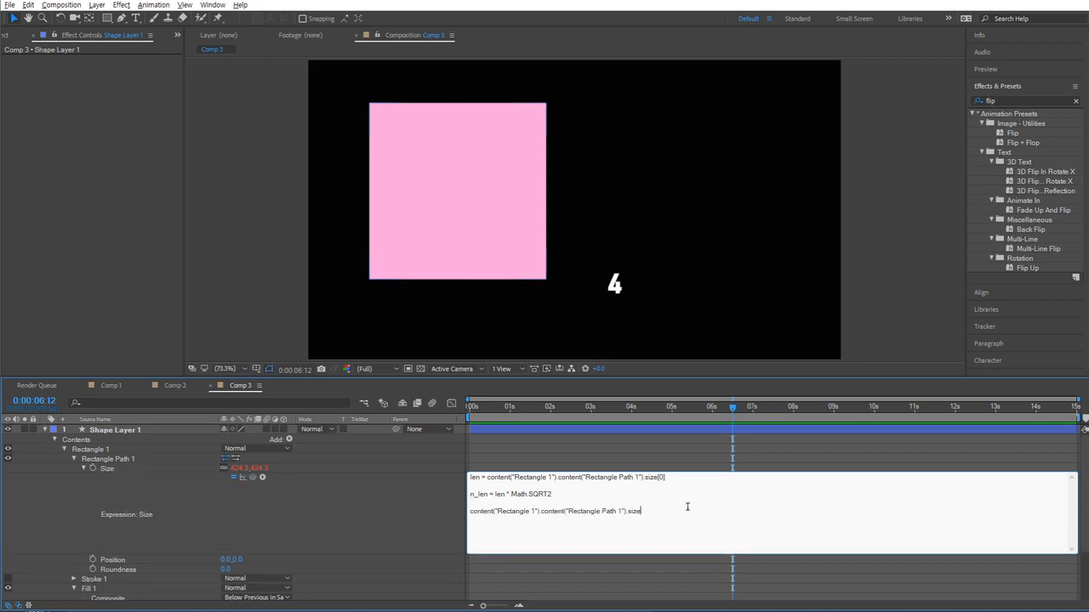
pyautogui.write('= [n_len, n_len')
pyautogui.click(446, 508)
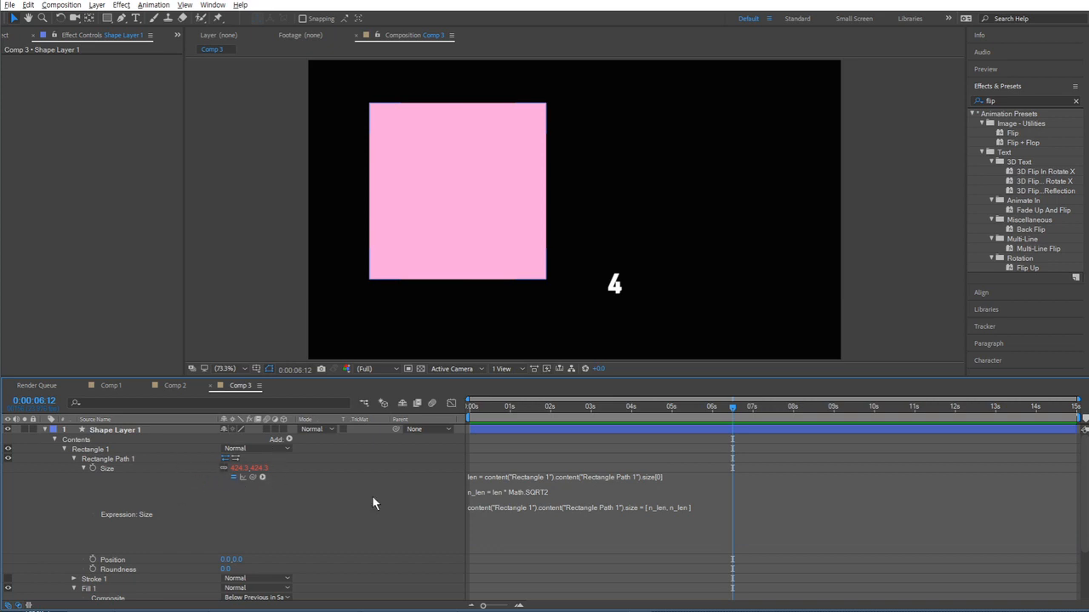
# - Change the n_len line of the Size expression to len * ( 1 / Math.SQRT2 ) to halve the area
pyautogui.click(519, 494)
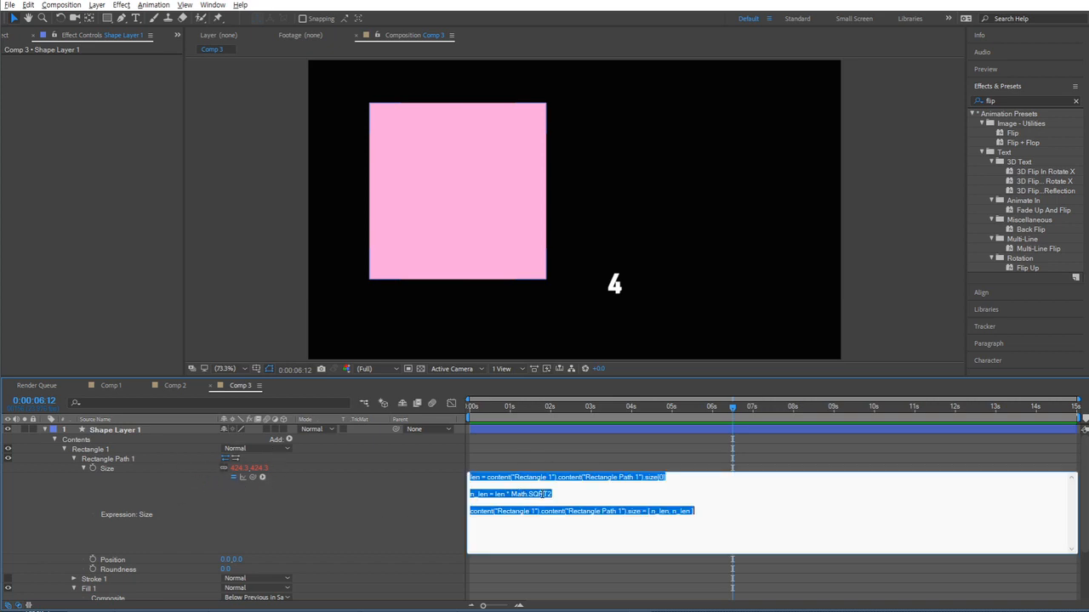
pyautogui.click(514, 494)
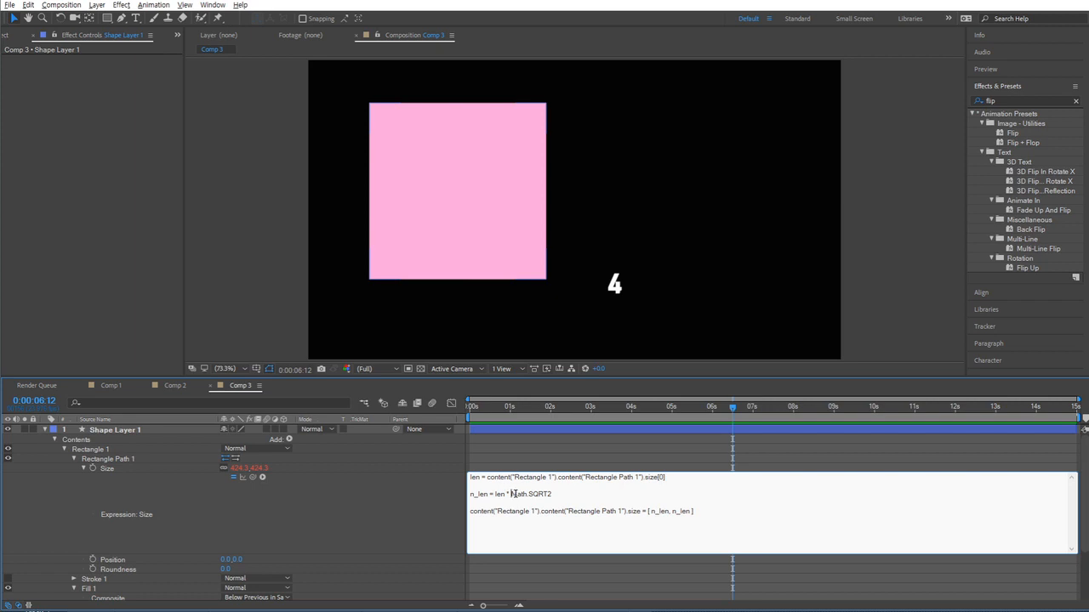
pyautogui.write('( 1 / ')
pyautogui.write(')')
pyautogui.click(420, 497)
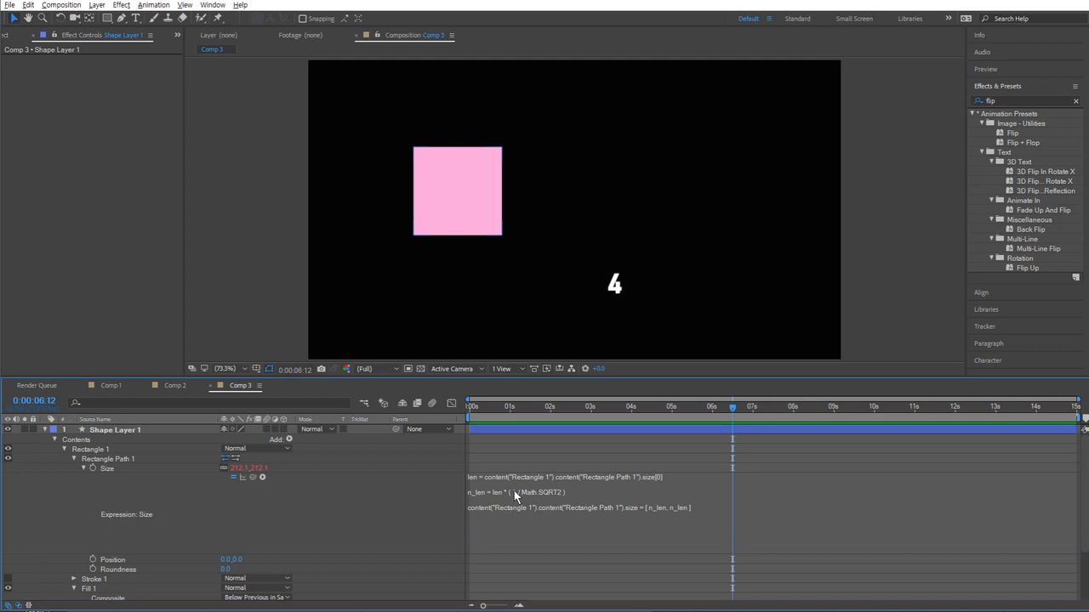
# - Replace 1 / Math.SQRT2 in the n_len line with the JavaScript Math constant Math.SQRT1_2 and apply the expression
pyautogui.click(556, 494)
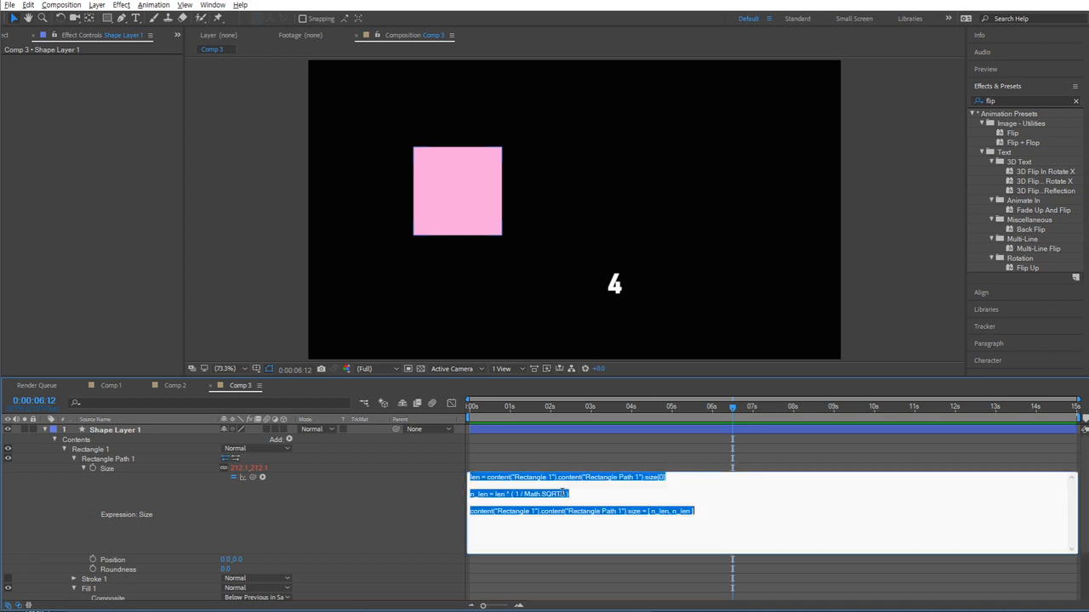
pyautogui.click(564, 494)
pyautogui.moveTo(565, 495); pyautogui.dragTo(513, 494)
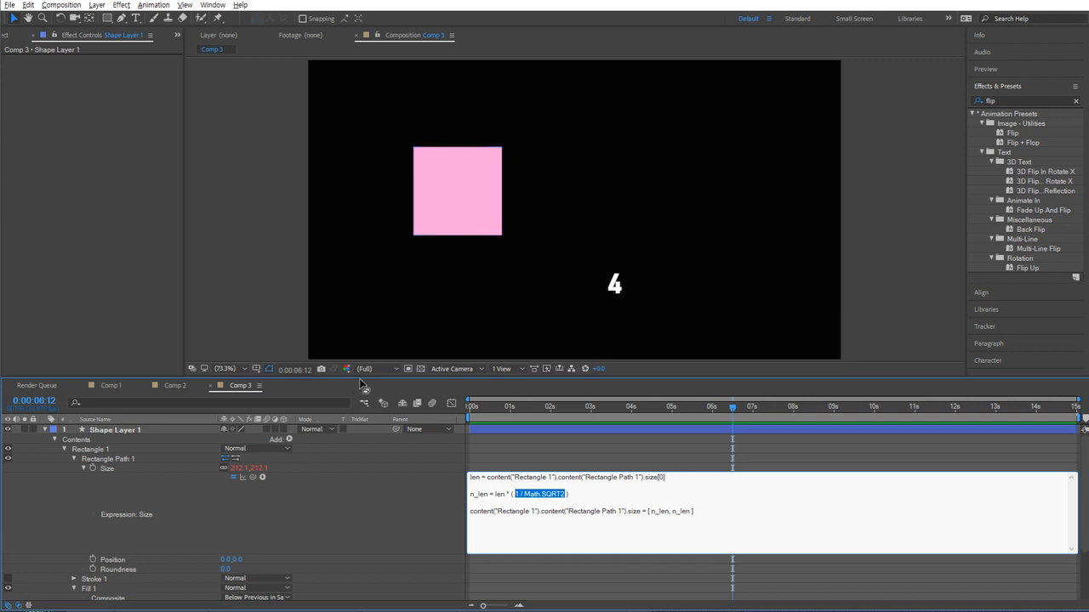
pyautogui.moveTo(357, 378); pyautogui.dragTo(357, 291)
pyautogui.click(495, 407)
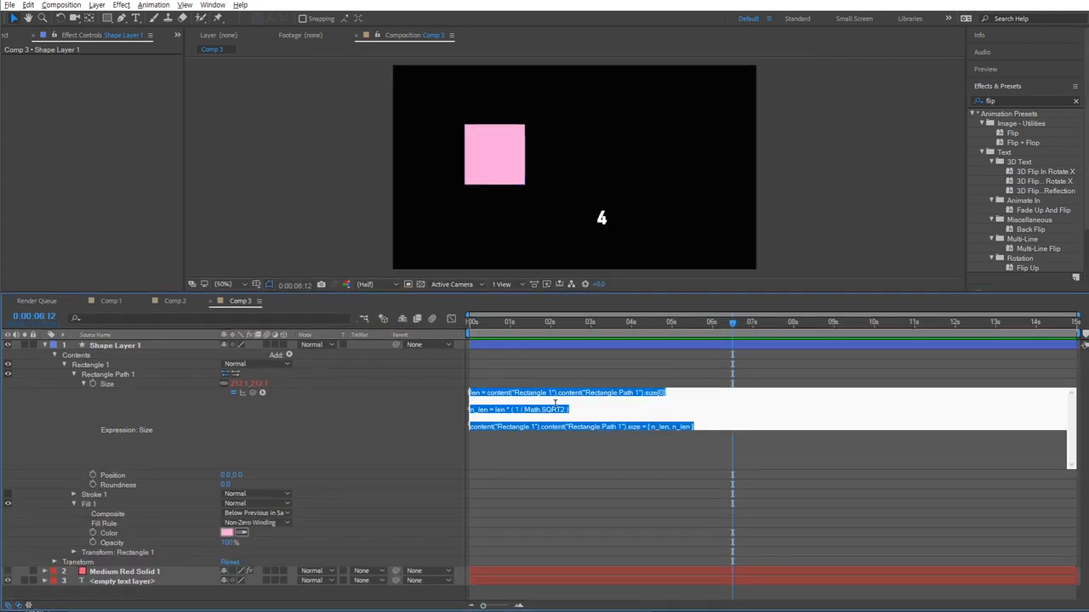
pyautogui.click(565, 409)
pyautogui.moveTo(565, 409); pyautogui.dragTo(515, 409)
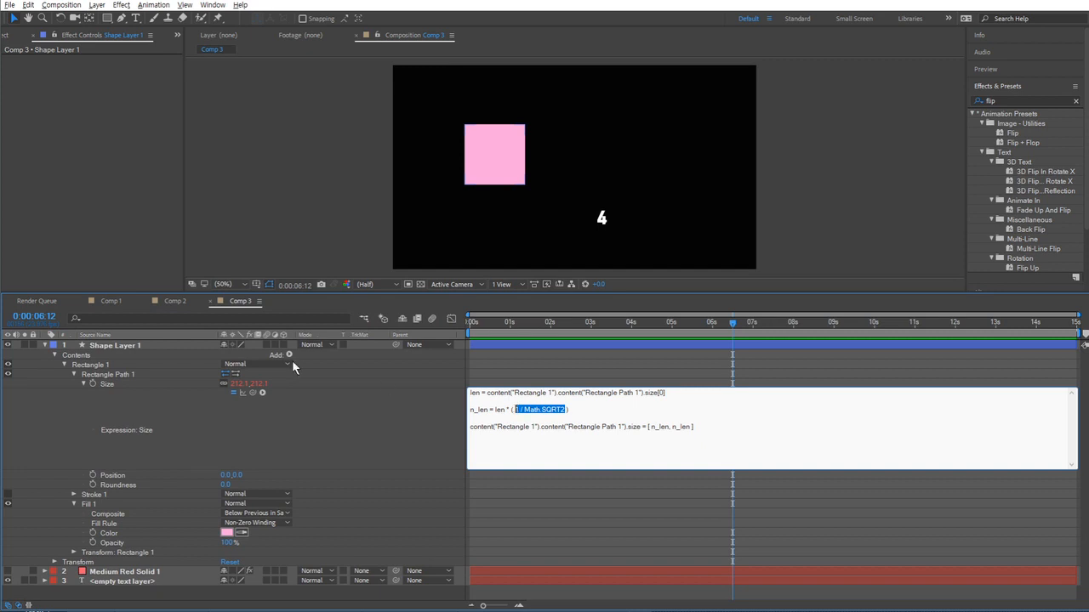
pyautogui.click(262, 393)
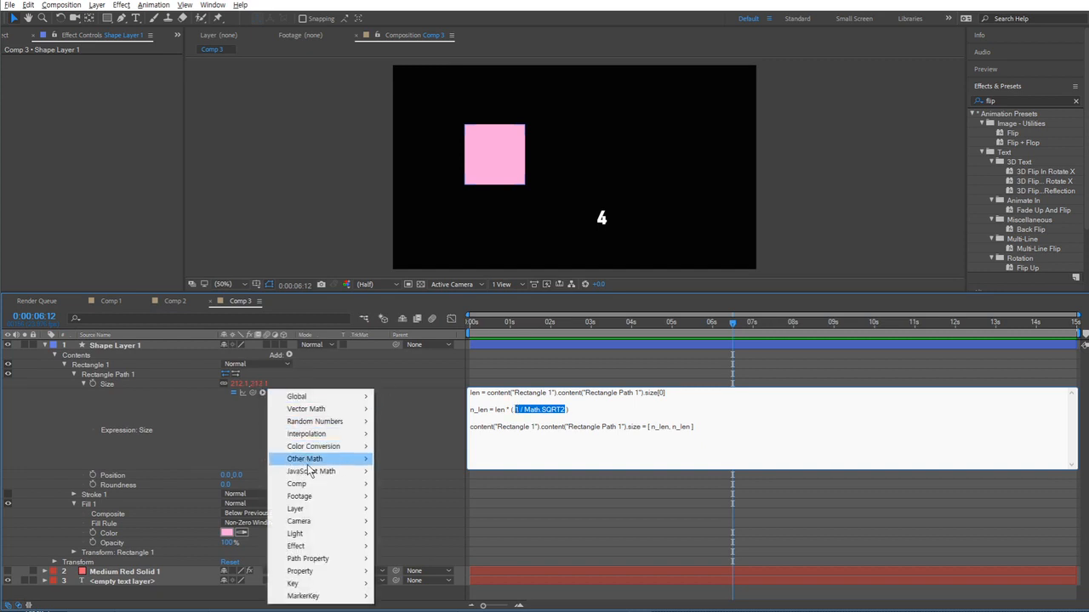
pyautogui.moveTo(313, 472)
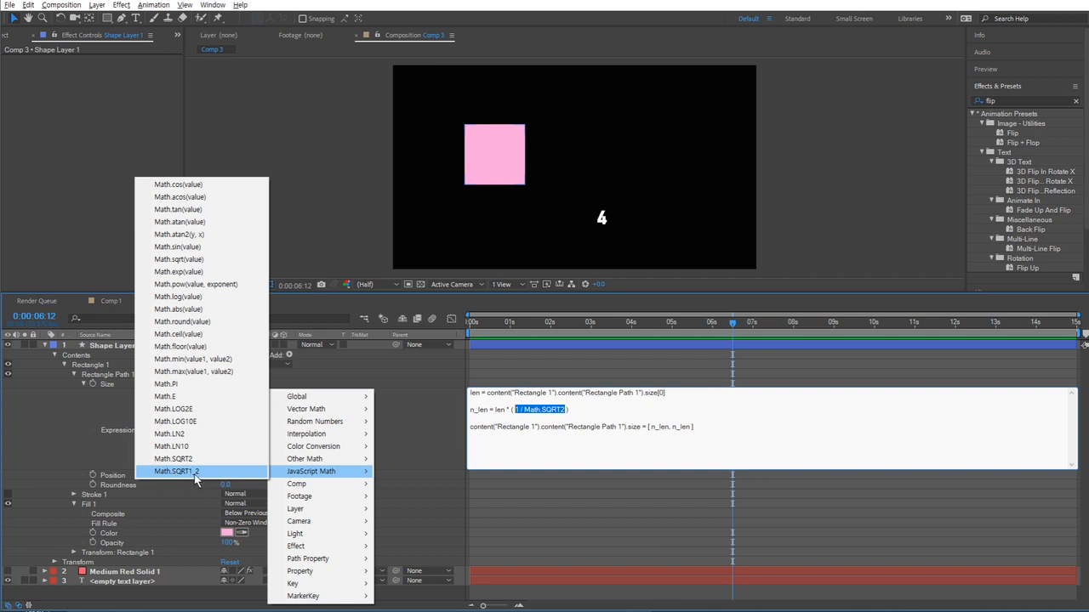
pyautogui.click(194, 472)
pyautogui.click(417, 413)
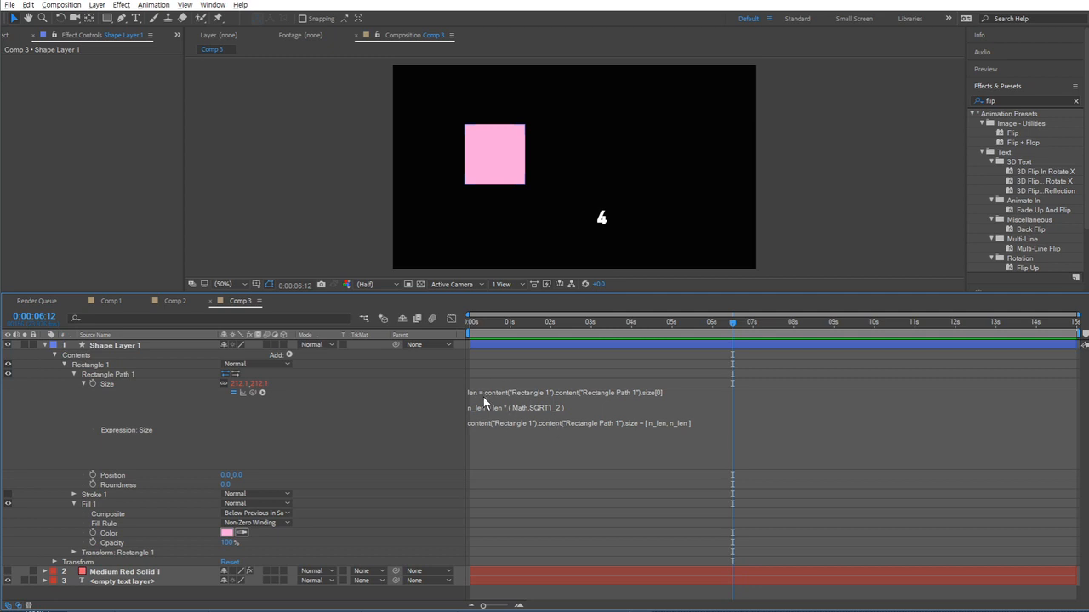
pyautogui.moveTo(240, 388); pyautogui.dragTo(238, 386)
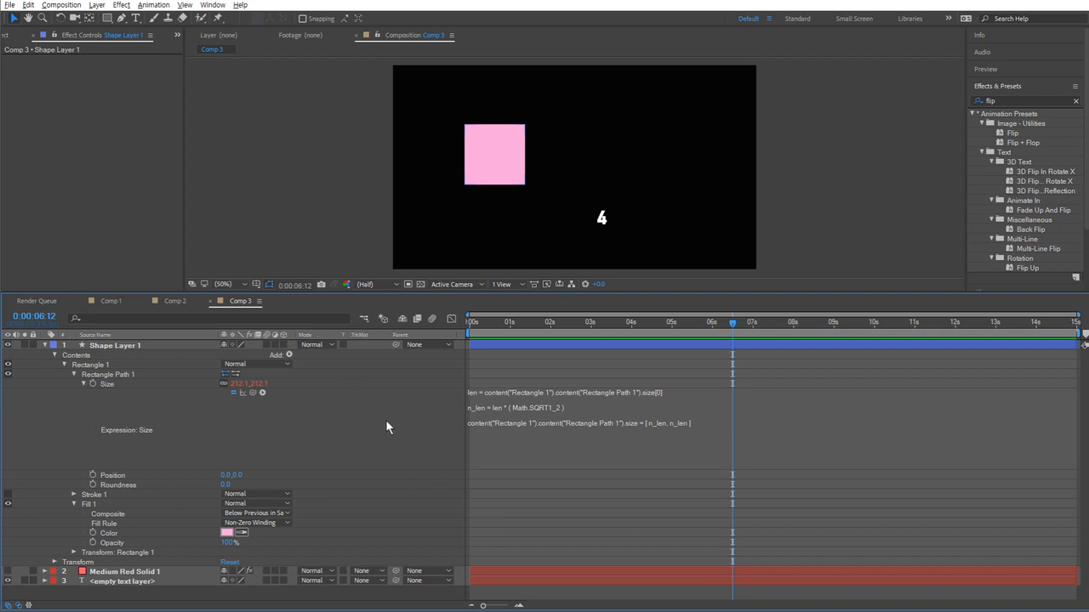
# - Create a new 1280 × 720, 15-second composition and add an empty text layer to it
pyautogui.hotkey('ctrl', 'n')
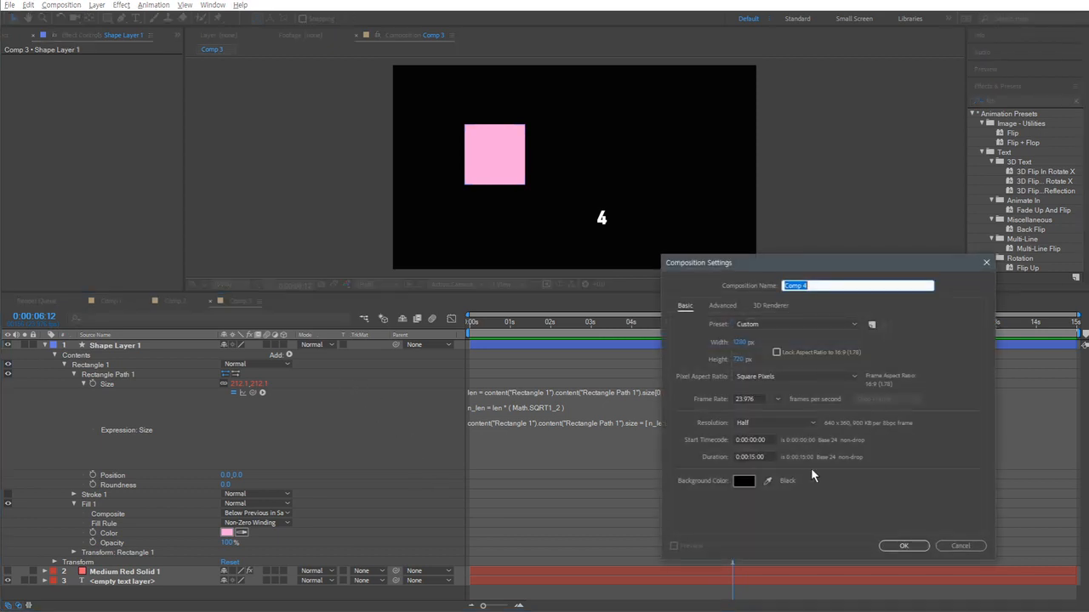
pyautogui.click(900, 547)
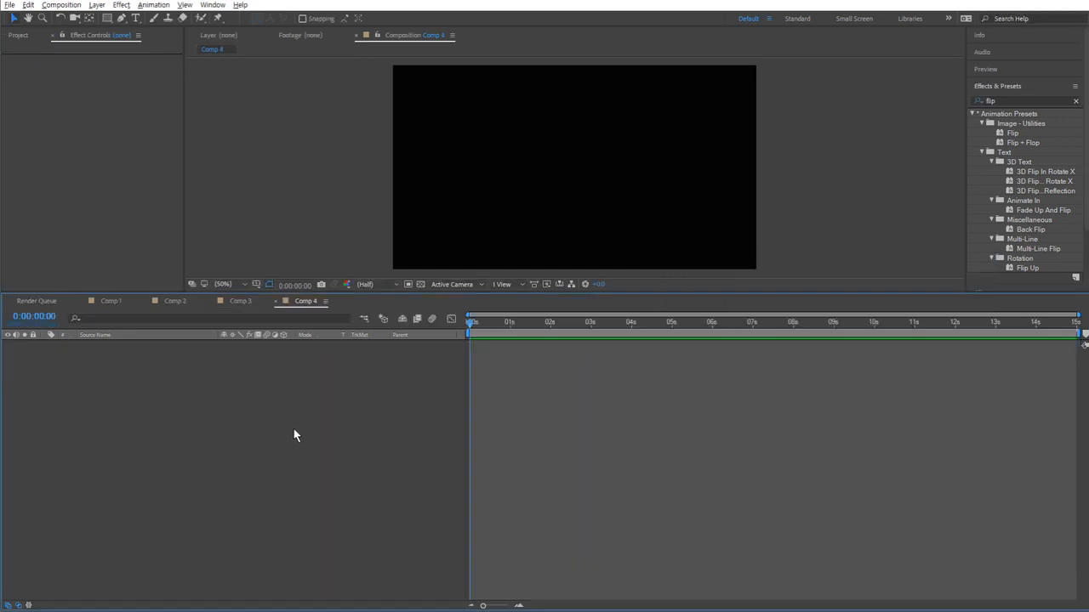
pyautogui.hotkey('ctrl', 't')
pyautogui.click(496, 200)
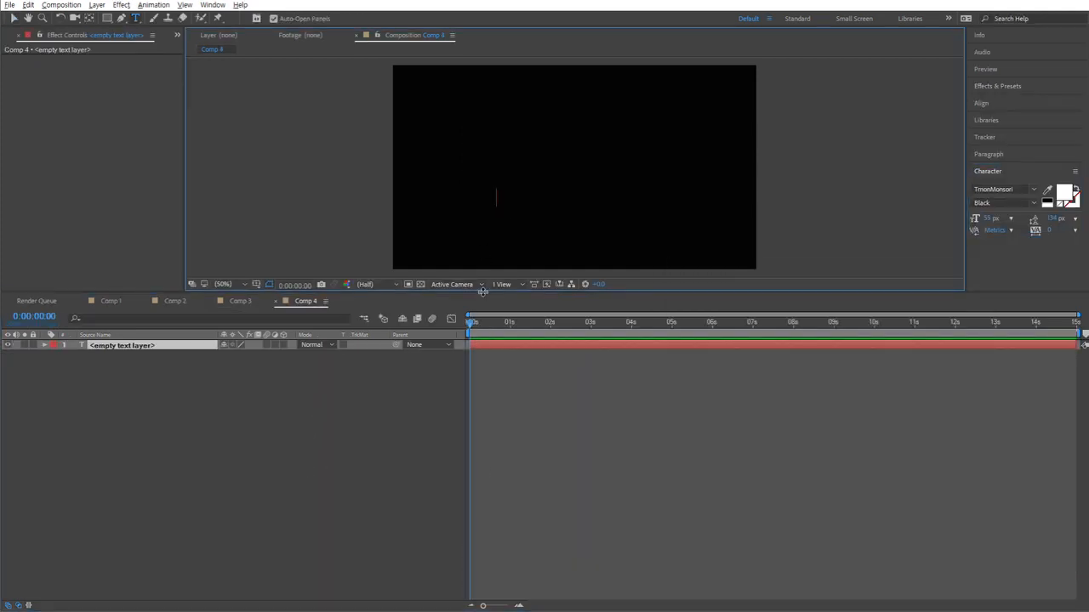
pyautogui.moveTo(482, 292); pyautogui.dragTo(482, 403)
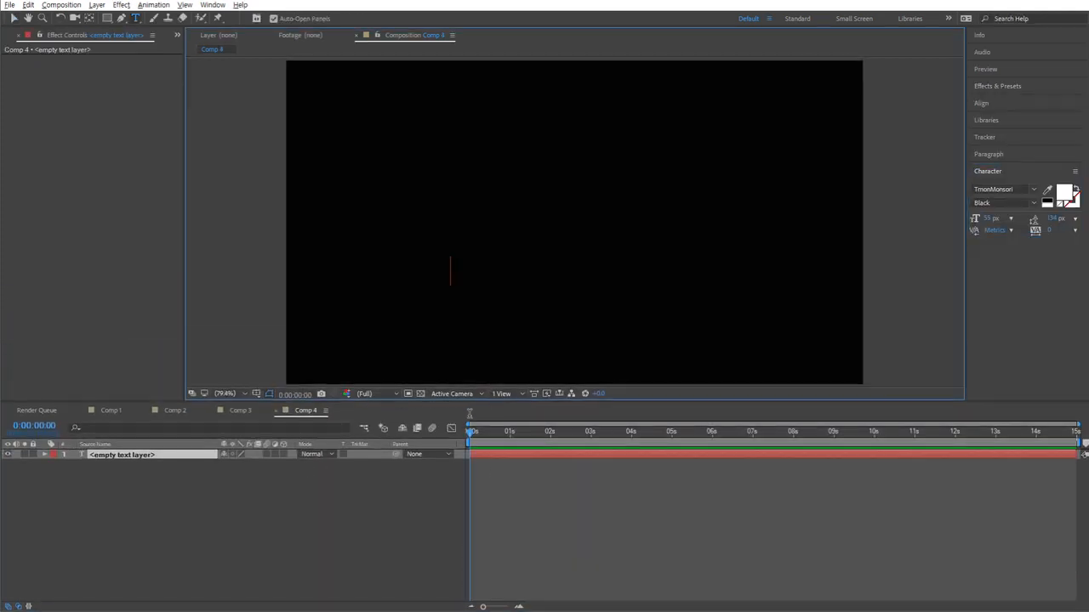
# - Give the empty text layer's Source Text the expression Math.PI and move the text to the lower right of the frame
pyautogui.click(45, 456)
pyautogui.click(54, 465)
pyautogui.keyDown('alt'); pyautogui.click(73, 474); pyautogui.keyUp('alt')
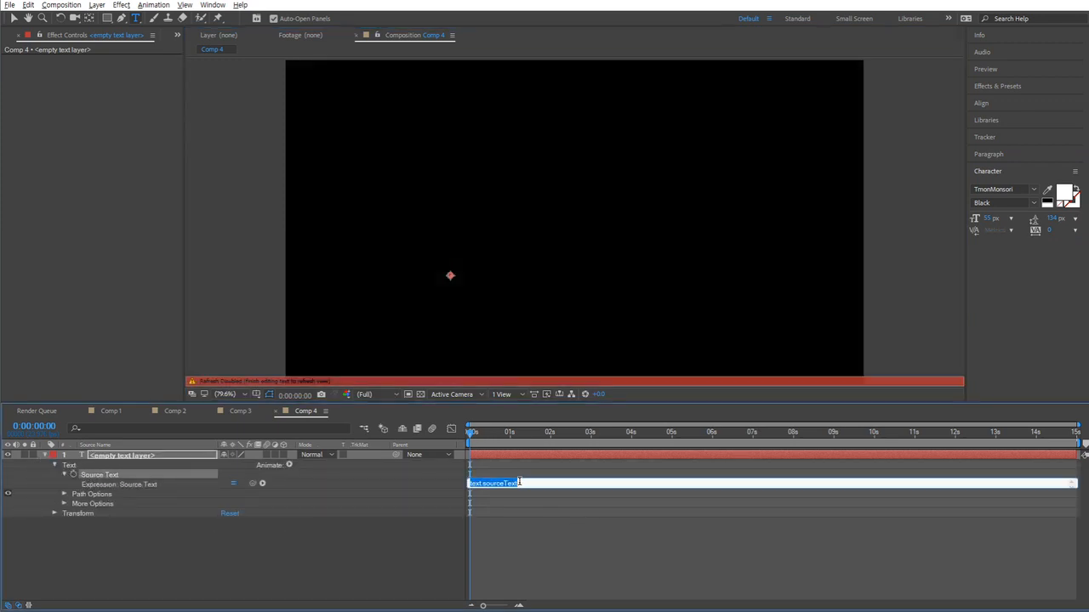
pyautogui.write('Math.PI')
pyautogui.click(424, 527)
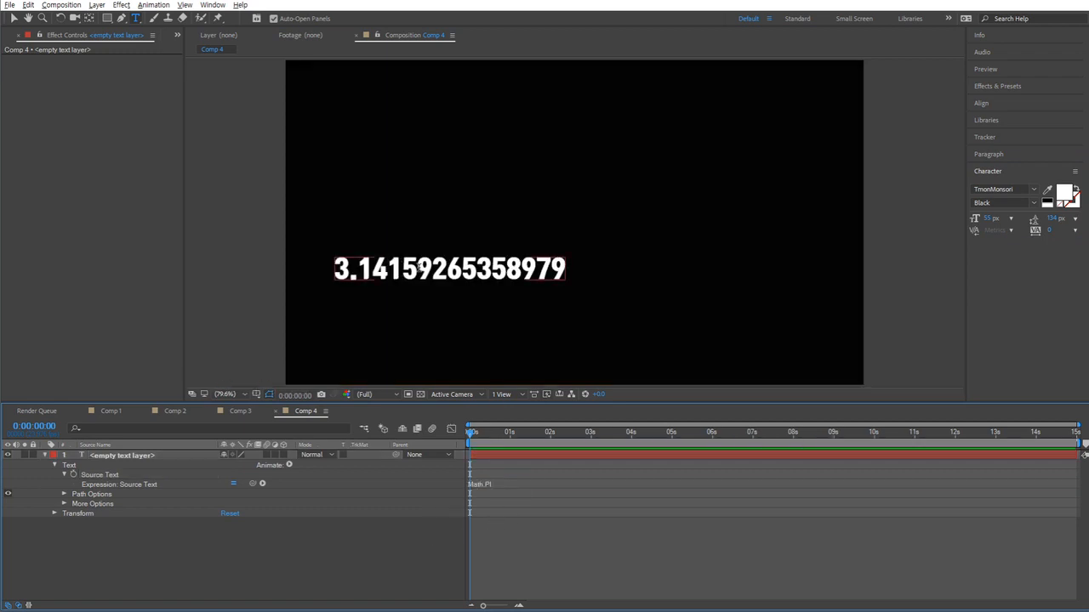
pyautogui.press('v')
pyautogui.moveTo(563, 285); pyautogui.dragTo(709, 333)
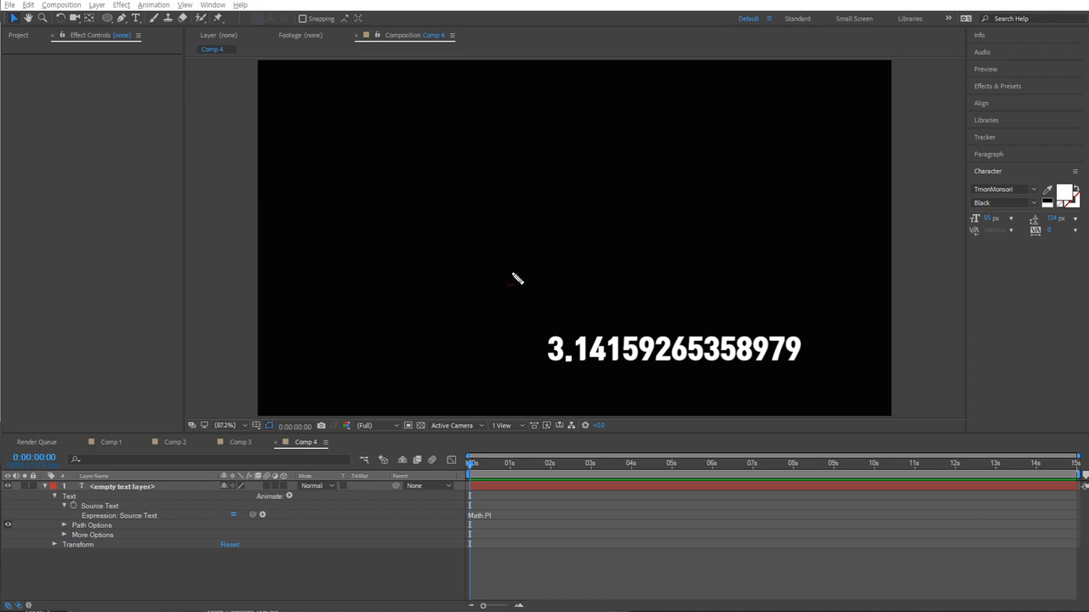
pyautogui.moveTo(549, 370); pyautogui.dragTo(632, 369)
pyautogui.moveTo(379, 142)
pyautogui.mouseDown()
pyautogui.moveTo(351, 176)
pyautogui.moveTo(355, 254)
pyautogui.moveTo(409, 289)
pyautogui.moveTo(491, 272)
pyautogui.moveTo(526, 200)
pyautogui.moveTo(480, 140)
pyautogui.moveTo(417, 133)
pyautogui.moveTo(381, 142)
pyautogui.mouseUp()
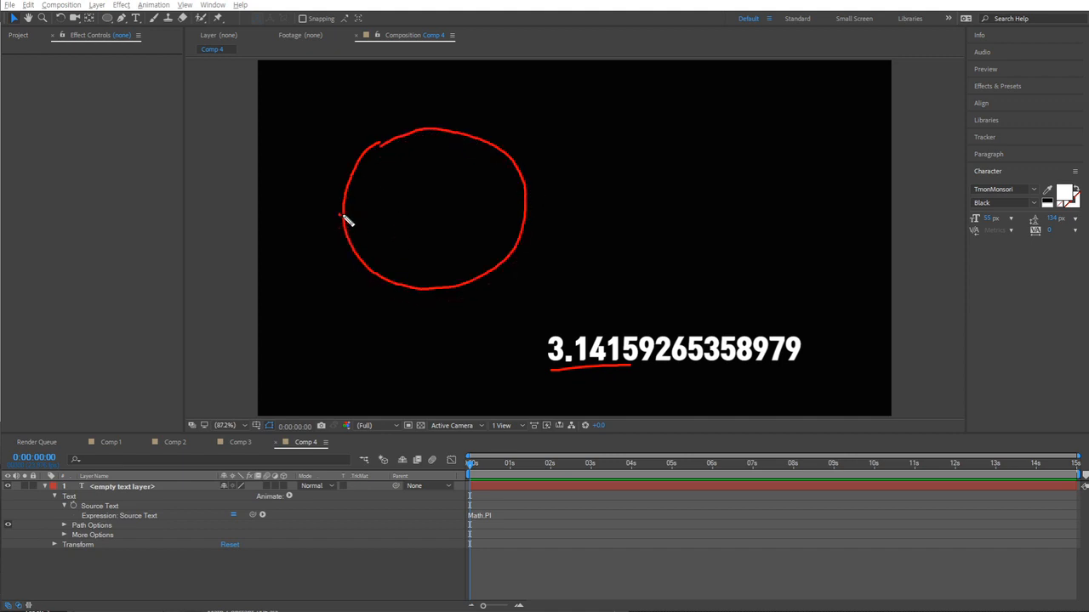
pyautogui.moveTo(340, 214); pyautogui.dragTo(520, 199)
pyautogui.moveTo(425, 226)
pyautogui.mouseDown()
pyautogui.moveTo(449, 235)
pyautogui.moveTo(472, 219)
pyautogui.moveTo(474, 242)
pyautogui.mouseUp()
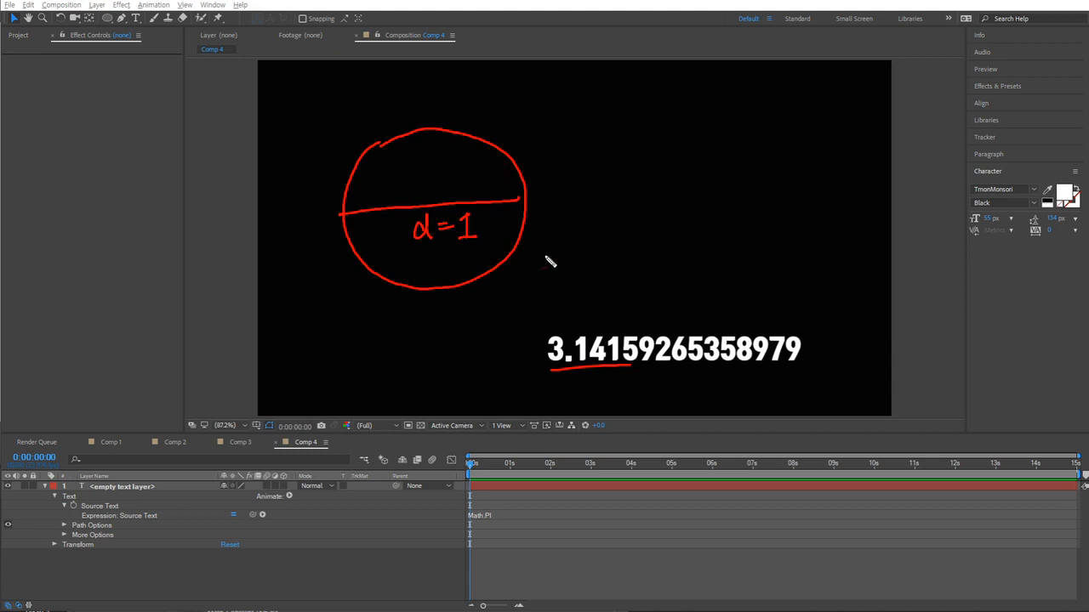
pyautogui.moveTo(522, 337); pyautogui.dragTo(504, 364)
pyautogui.moveTo(504, 336); pyautogui.dragTo(525, 363)
pyautogui.moveTo(655, 387)
pyautogui.mouseDown()
pyautogui.moveTo(691, 391)
pyautogui.moveTo(667, 412)
pyautogui.mouseUp()
pyautogui.moveTo(681, 391); pyautogui.dragTo(691, 411)
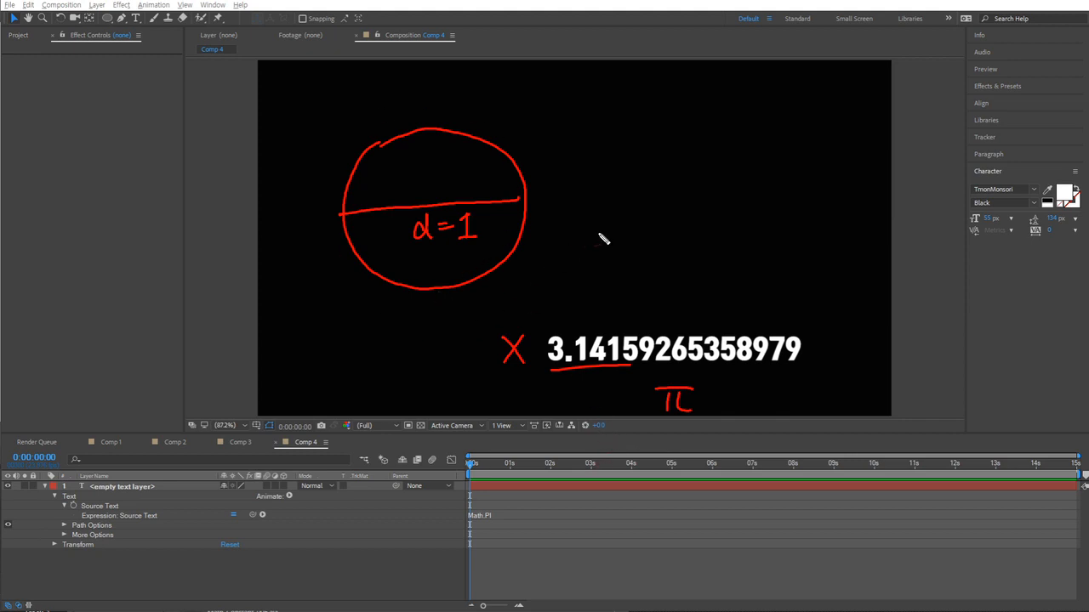
pyautogui.moveTo(612, 242)
pyautogui.mouseDown()
pyautogui.moveTo(663, 272)
pyautogui.moveTo(694, 235)
pyautogui.mouseUp()
pyautogui.moveTo(668, 241)
pyautogui.mouseDown()
pyautogui.moveTo(665, 269)
pyautogui.moveTo(730, 249)
pyautogui.mouseUp()
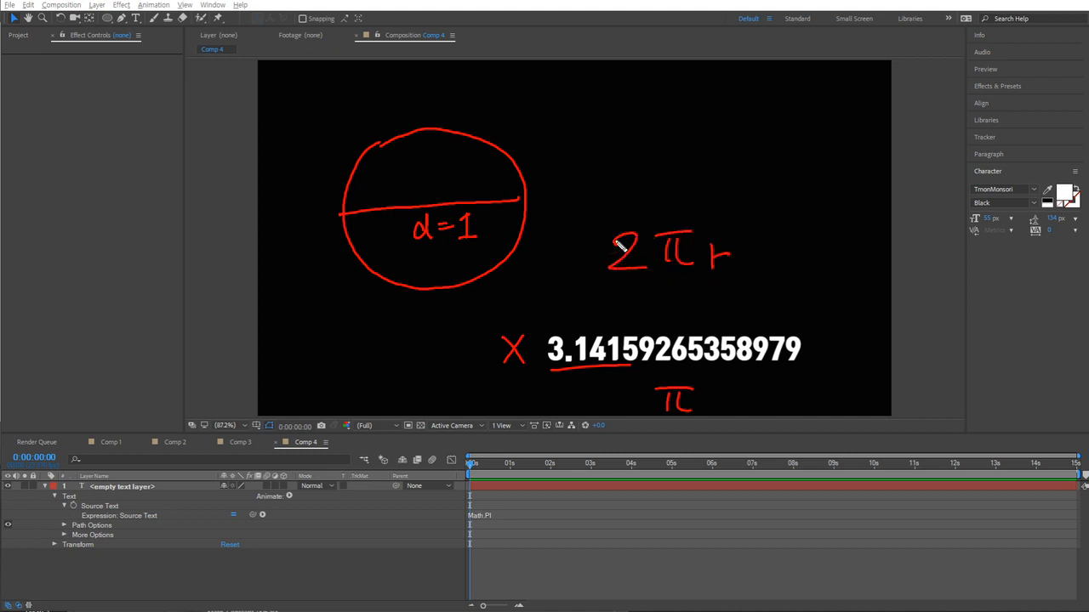
pyautogui.moveTo(587, 223); pyautogui.dragTo(590, 232)
pyautogui.moveTo(594, 221); pyautogui.dragTo(597, 230)
pyautogui.moveTo(740, 223); pyautogui.dragTo(741, 231)
pyautogui.moveTo(746, 220); pyautogui.dragTo(748, 228)
pyautogui.moveTo(663, 273)
pyautogui.mouseDown()
pyautogui.moveTo(691, 271)
pyautogui.moveTo(638, 319)
pyautogui.mouseUp()
pyautogui.moveTo(644, 303); pyautogui.dragTo(656, 318)
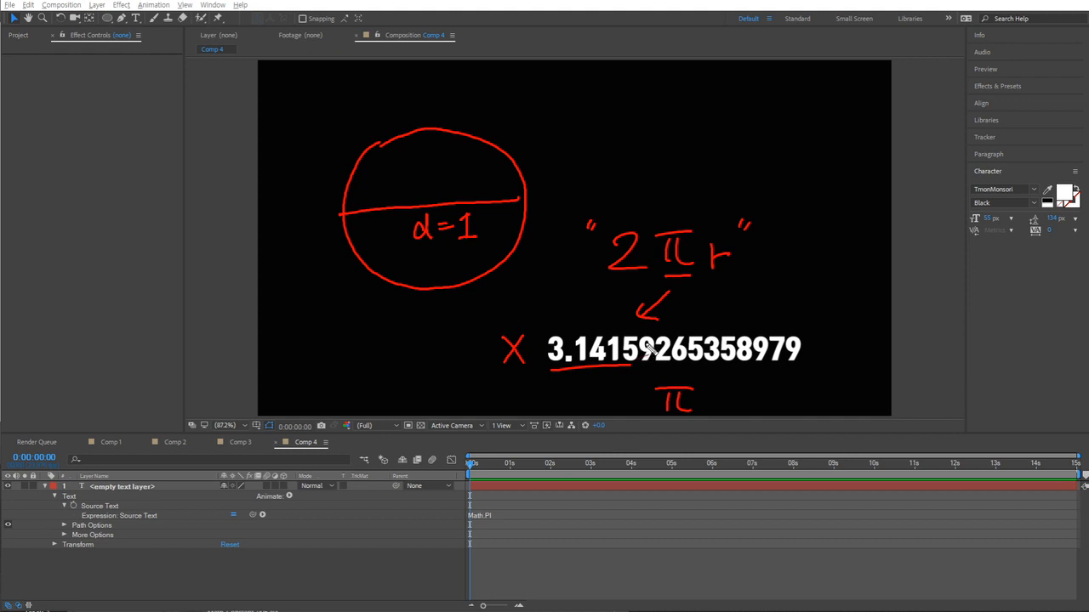
pyautogui.moveTo(711, 276); pyautogui.dragTo(731, 275)
pyautogui.moveTo(763, 410)
pyautogui.mouseDown()
pyautogui.moveTo(708, 497)
pyautogui.moveTo(869, 481)
pyautogui.moveTo(761, 405)
pyautogui.moveTo(776, 409)
pyautogui.moveTo(771, 418)
pyautogui.moveTo(757, 381)
pyautogui.moveTo(828, 405)
pyautogui.moveTo(866, 506)
pyautogui.moveTo(707, 524)
pyautogui.moveTo(754, 410)
pyautogui.moveTo(736, 402)
pyautogui.moveTo(758, 486)
pyautogui.moveTo(789, 458)
pyautogui.moveTo(773, 483)
pyautogui.mouseUp()
pyautogui.moveTo(782, 461)
pyautogui.mouseDown()
pyautogui.moveTo(790, 454)
pyautogui.moveTo(790, 481)
pyautogui.mouseUp()
pyautogui.moveTo(782, 483)
pyautogui.mouseDown()
pyautogui.moveTo(824, 467)
pyautogui.moveTo(848, 468)
pyautogui.moveTo(843, 485)
pyautogui.moveTo(866, 480)
pyautogui.moveTo(1001, 419)
pyautogui.mouseUp()
pyautogui.moveTo(986, 410); pyautogui.dragTo(983, 434)
pyautogui.moveTo(794, 557)
pyautogui.mouseDown()
pyautogui.moveTo(1017, 539)
pyautogui.moveTo(1001, 554)
pyautogui.mouseUp()
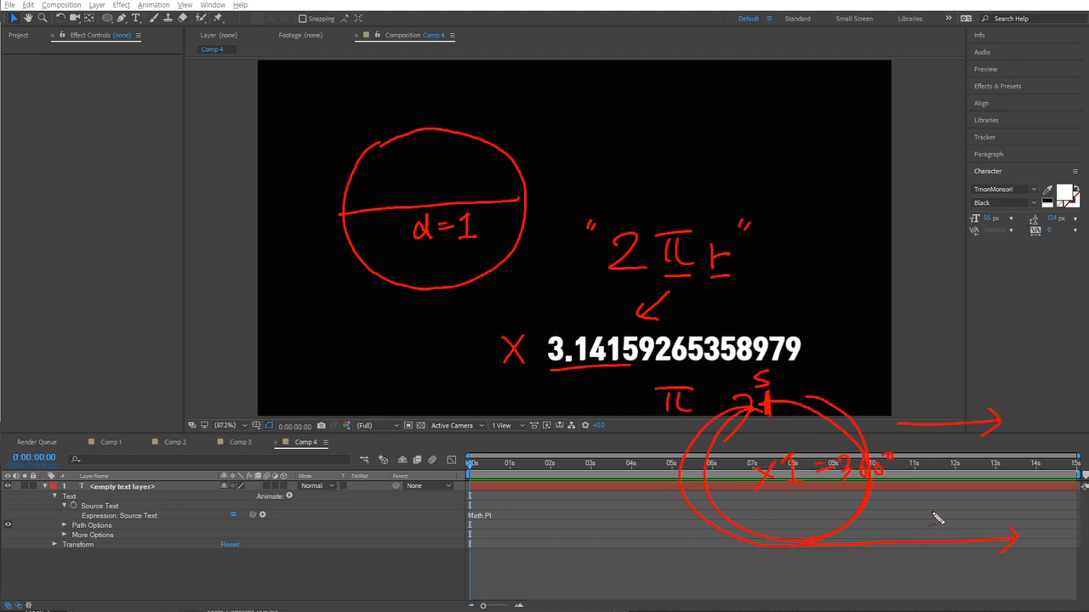
pyautogui.moveTo(880, 424); pyautogui.dragTo(940, 432)
pyautogui.moveTo(930, 535); pyautogui.dragTo(924, 546)
pyautogui.moveTo(939, 534); pyautogui.dragTo(934, 545)
pyautogui.press('Escape')
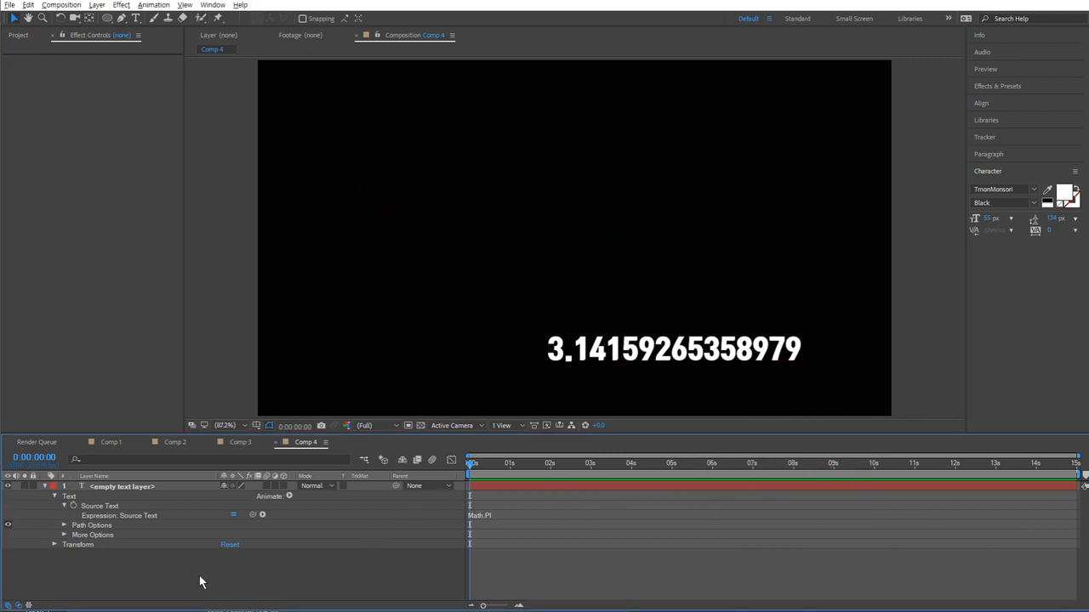
# - Draw a circle about 347 px in diameter in the frame's left half and center the shape layer's anchor point on it
pyautogui.click(44, 486)
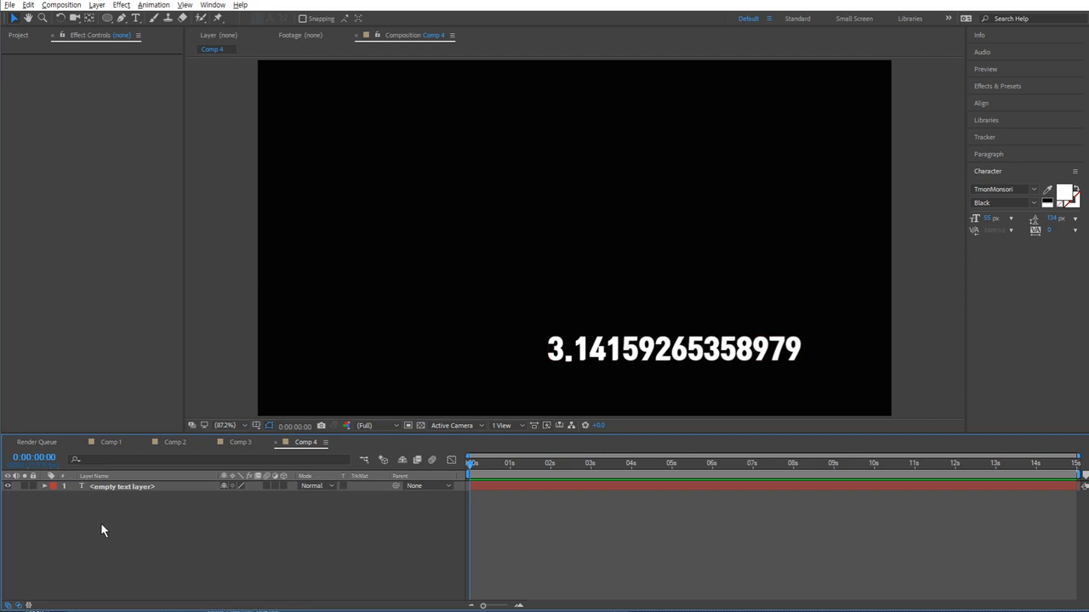
pyautogui.click(107, 18)
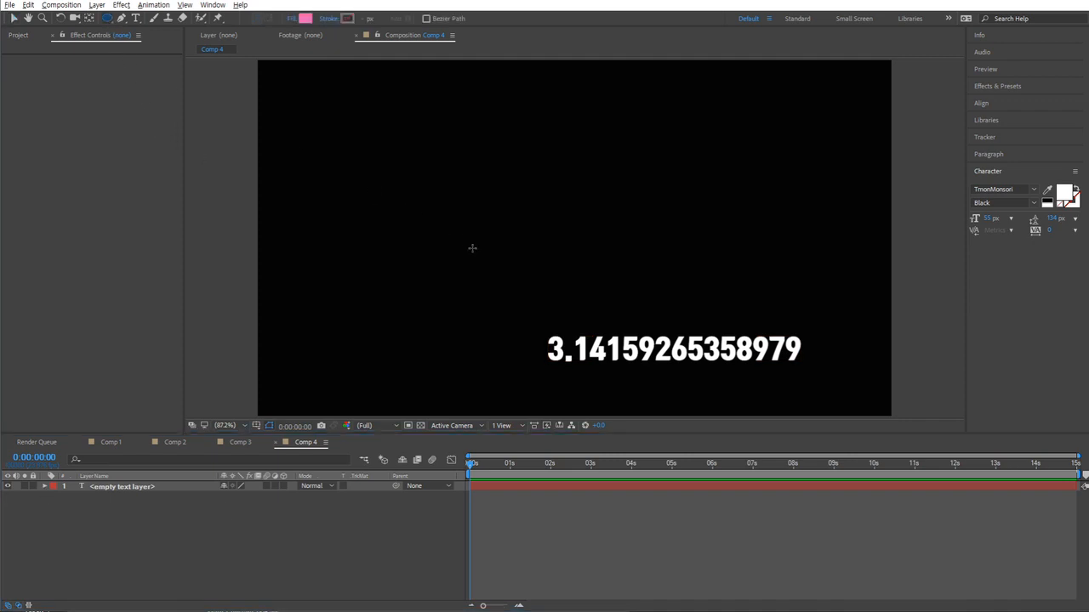
pyautogui.moveTo(382, 148)
pyautogui.mouseDown()
pyautogui.moveTo(552, 281)
pyautogui.moveTo(569, 334)
pyautogui.moveTo(553, 297)
pyautogui.mouseUp()
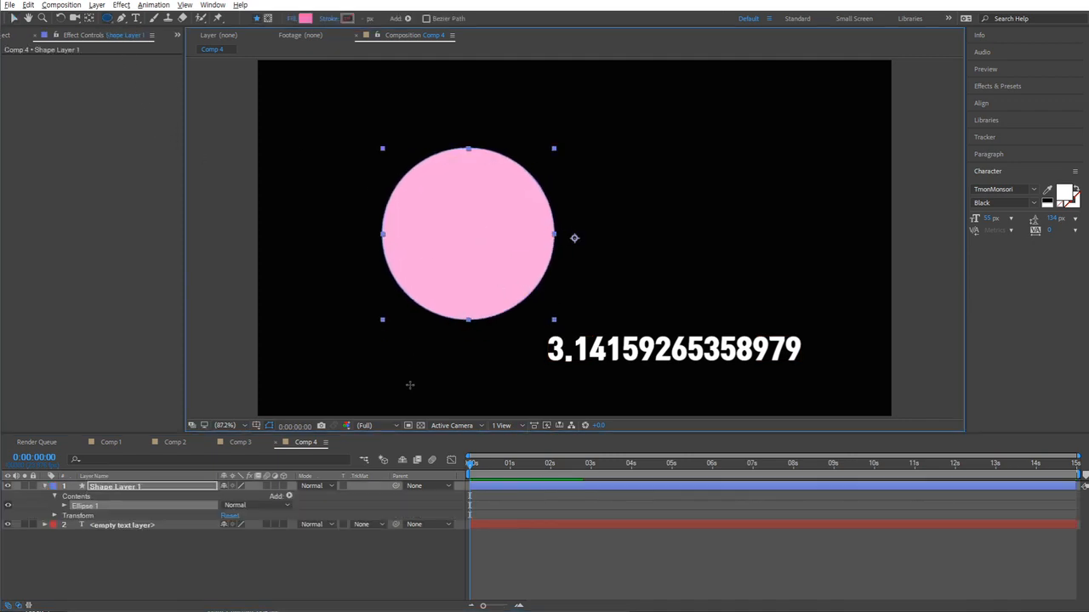
pyautogui.press('y')
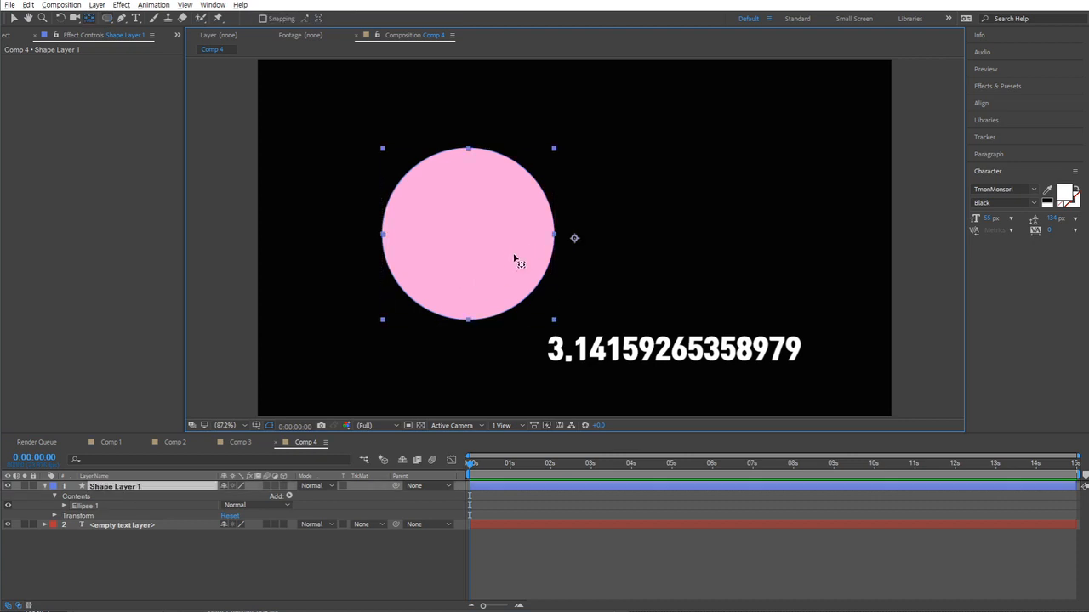
pyautogui.hotkey('ctrl', 'alt', 'Home')
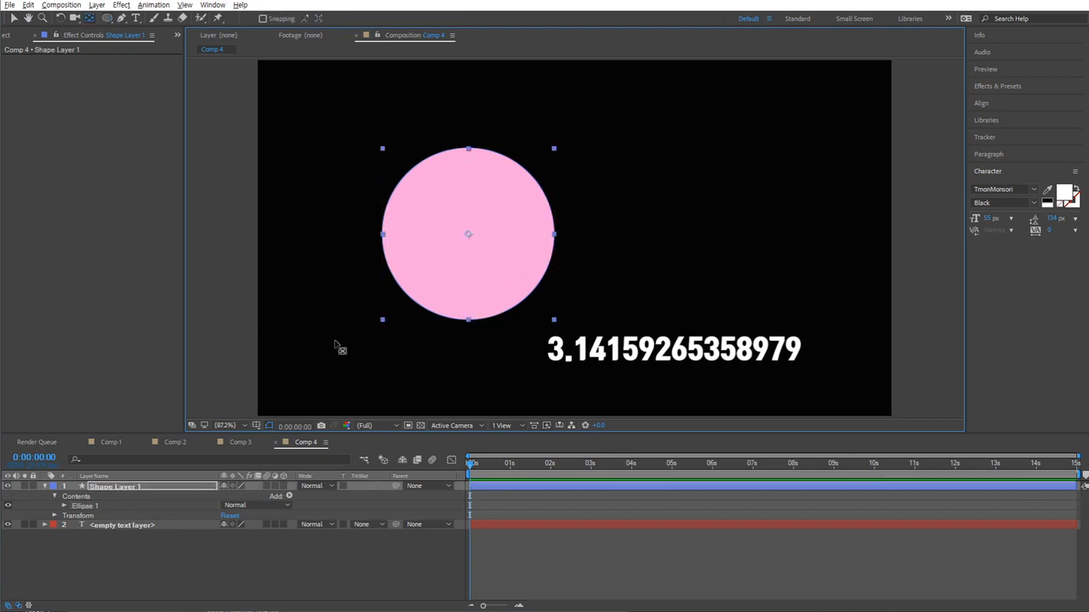
# - Rename the circle's shape layer as wheel
pyautogui.click(125, 491)
pyautogui.press('Return')
pyautogui.write('ci')
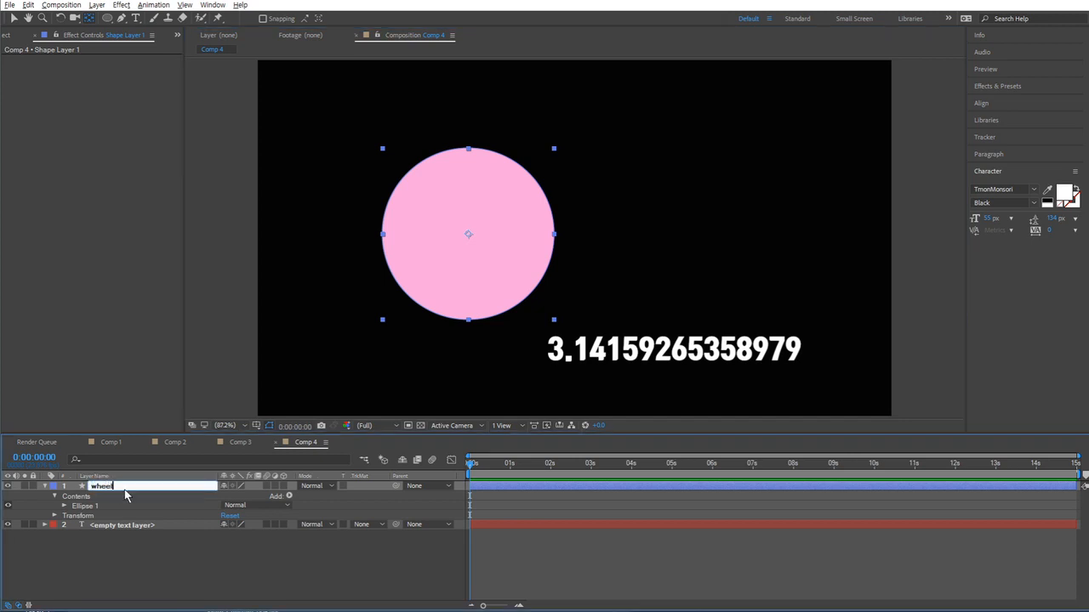
pyautogui.press('Return')
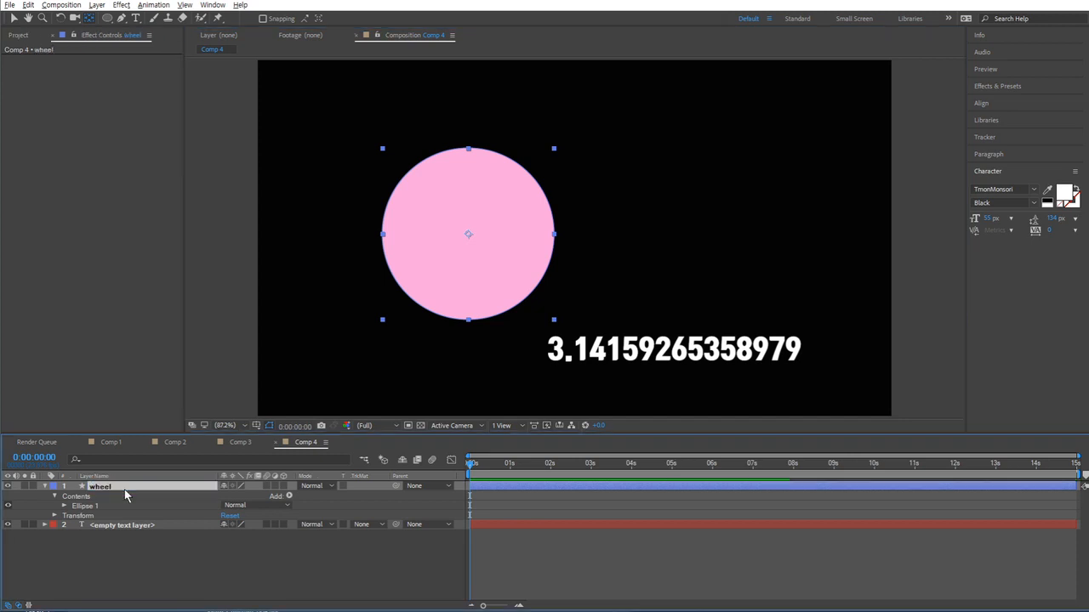
# - Make the wheel an outline by hiding its fill and showing its stroke with a stroke width of 22
pyautogui.click(64, 509)
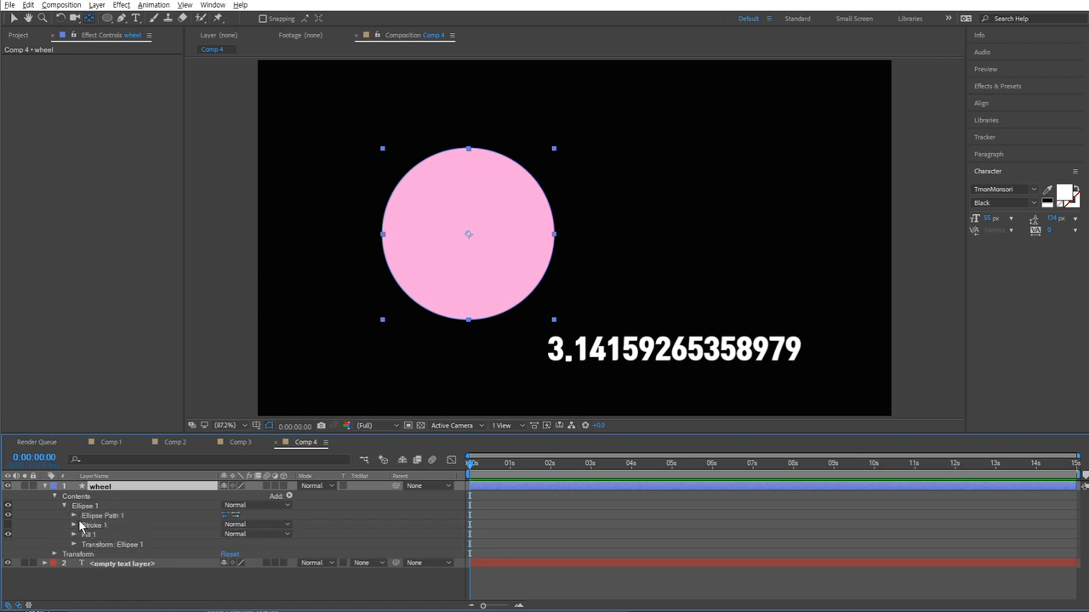
pyautogui.click(8, 534)
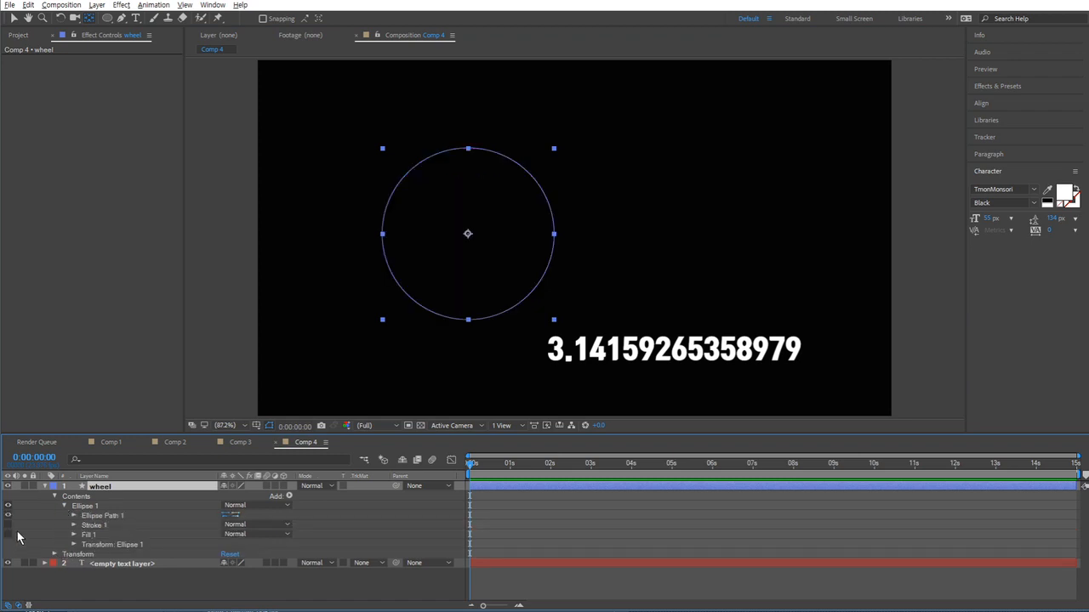
pyautogui.click(9, 524)
pyautogui.click(74, 525)
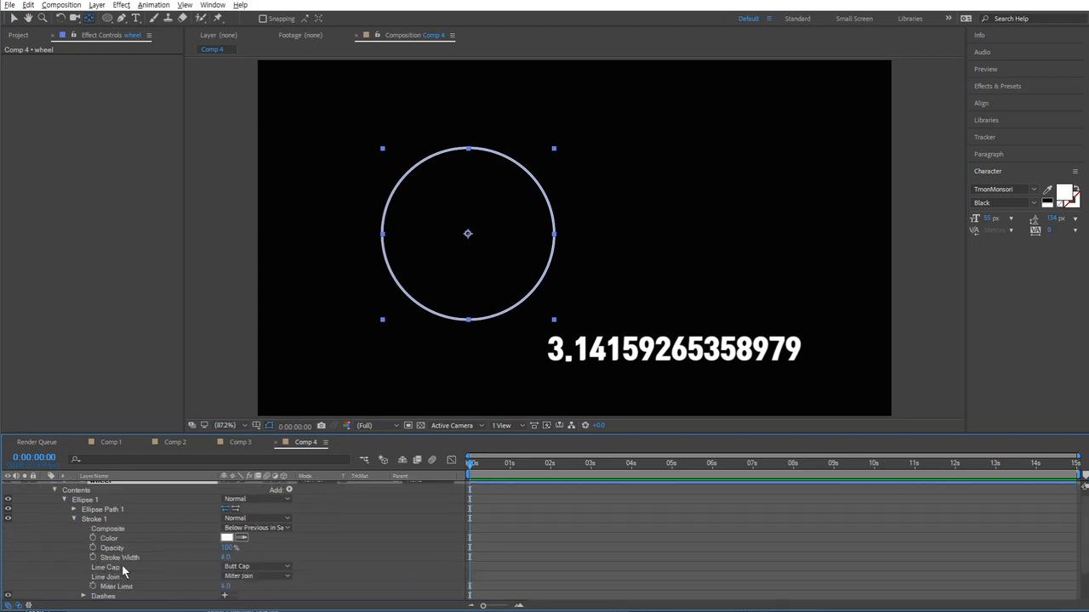
pyautogui.moveTo(227, 558)
pyautogui.mouseDown()
pyautogui.moveTo(255, 557)
pyautogui.moveTo(238, 557)
pyautogui.mouseUp()
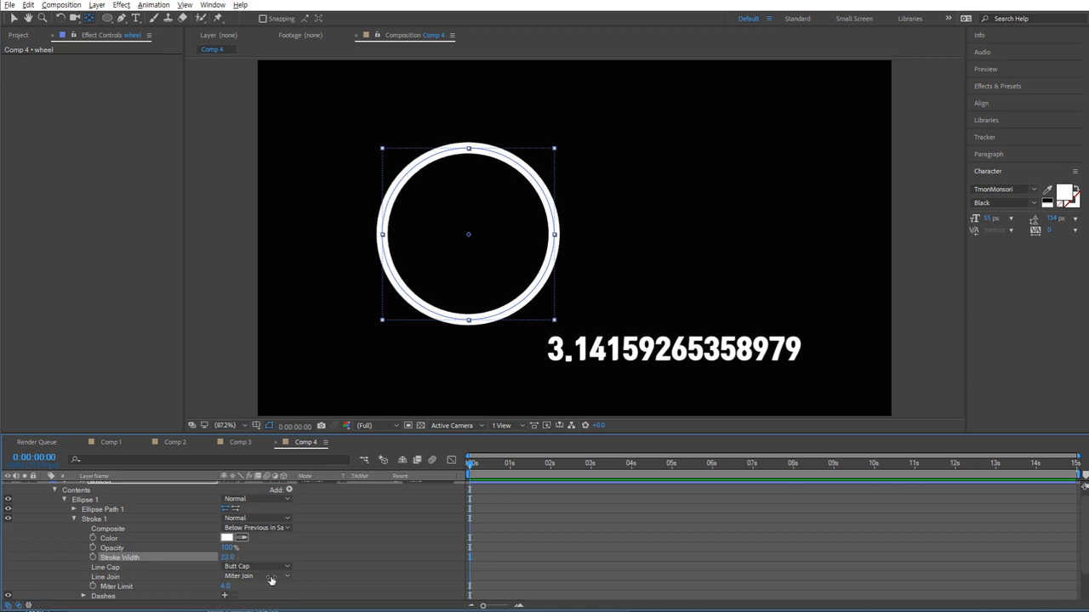
# - Add dashes to the wheel's stroke with a dash length of 25
pyautogui.click(225, 596)
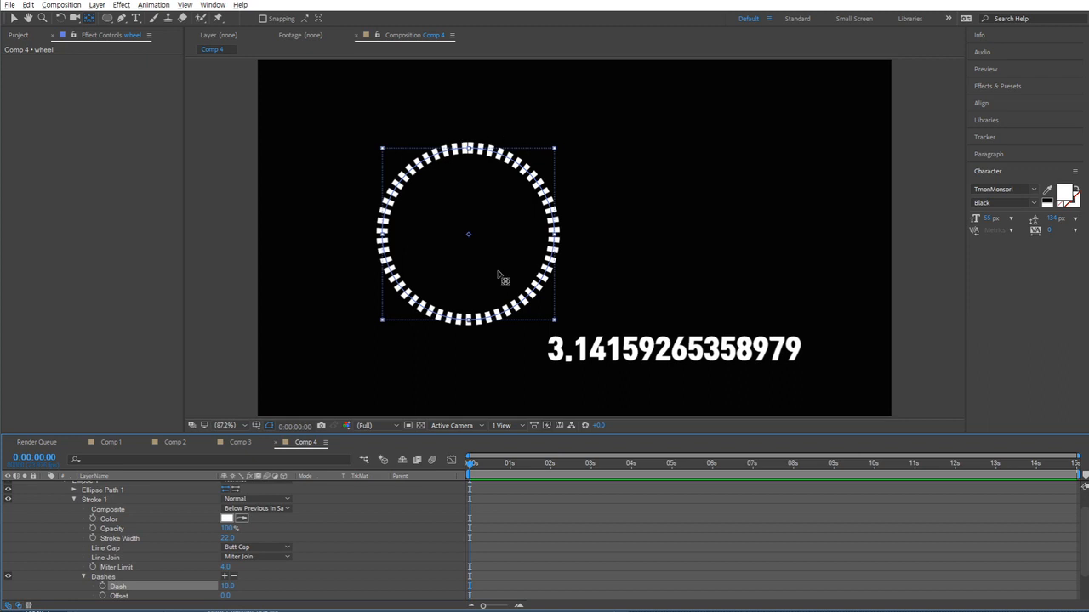
pyautogui.scroll(-2, 282, 555)
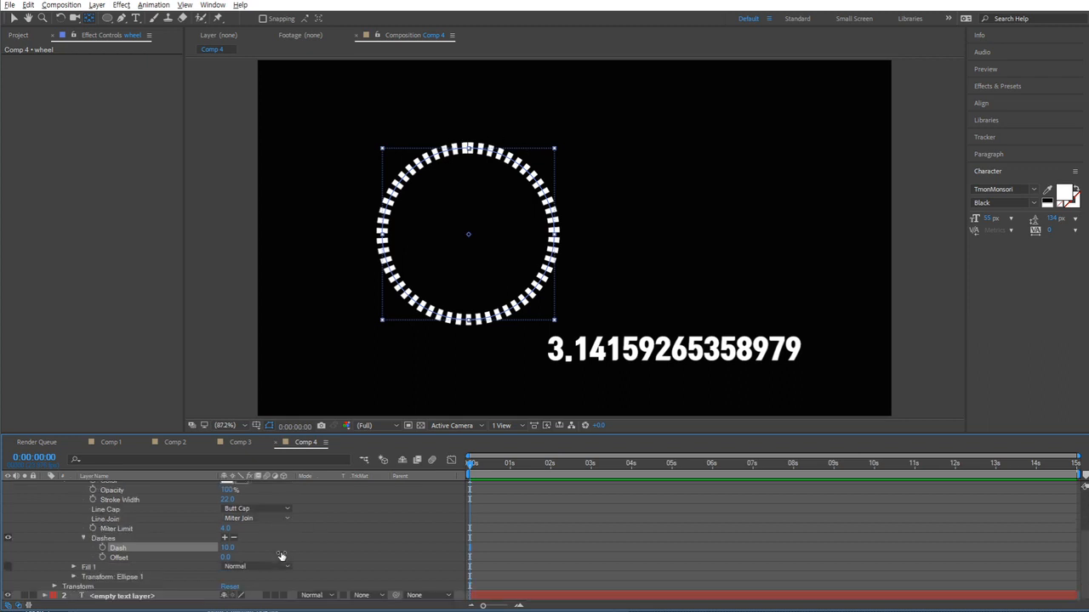
pyautogui.moveTo(235, 548)
pyautogui.mouseDown()
pyautogui.moveTo(265, 548)
pyautogui.moveTo(246, 549)
pyautogui.mouseUp()
pyautogui.click(228, 548)
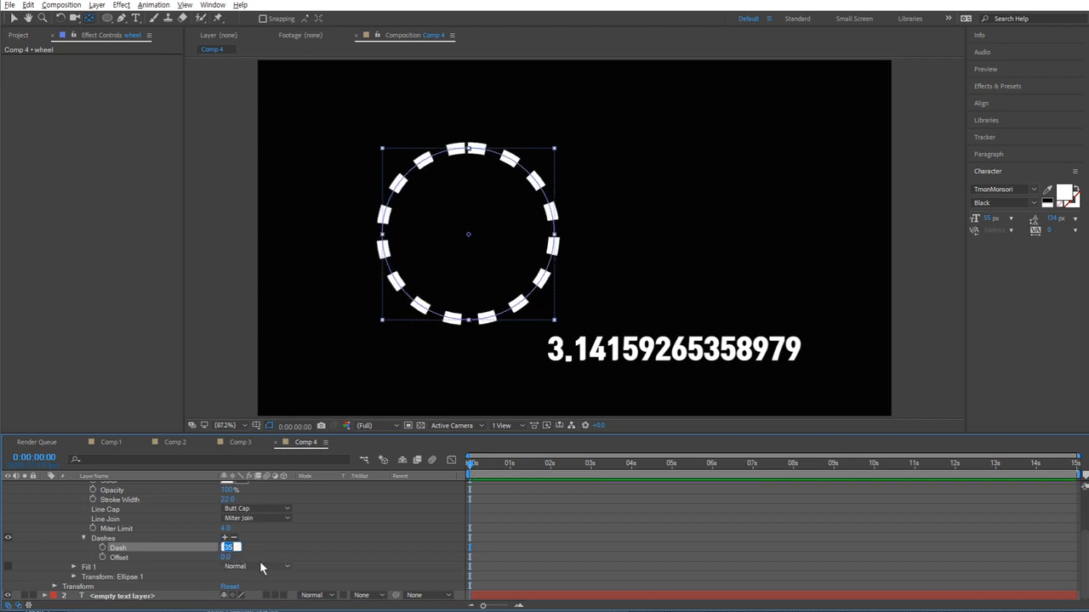
pyautogui.write('25')
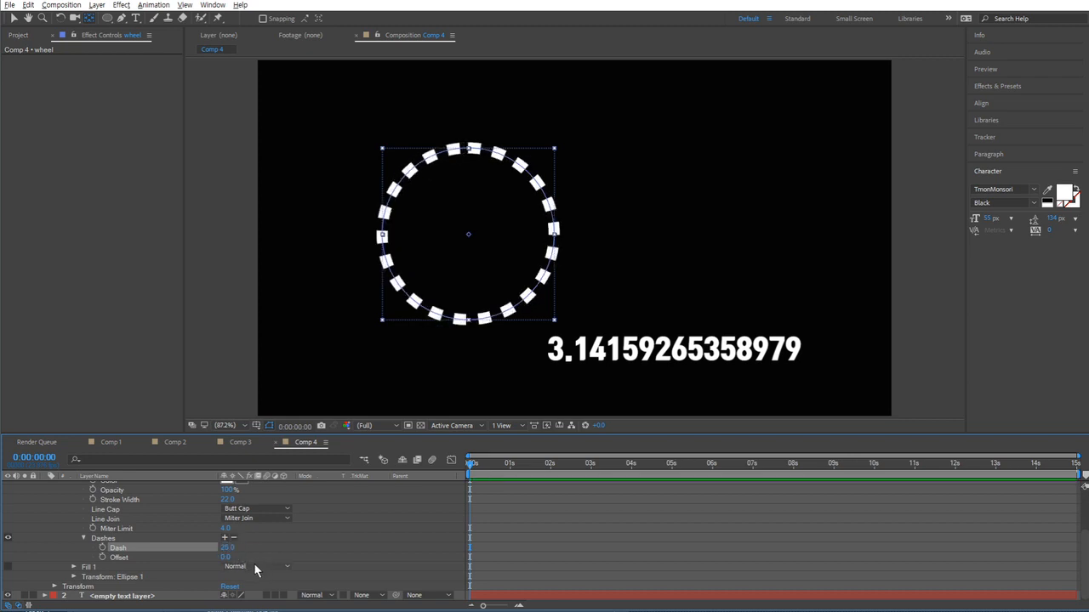
# - Set the size of the wheel's ellipse path to 200 × 200
pyautogui.scroll(3, 266, 548)
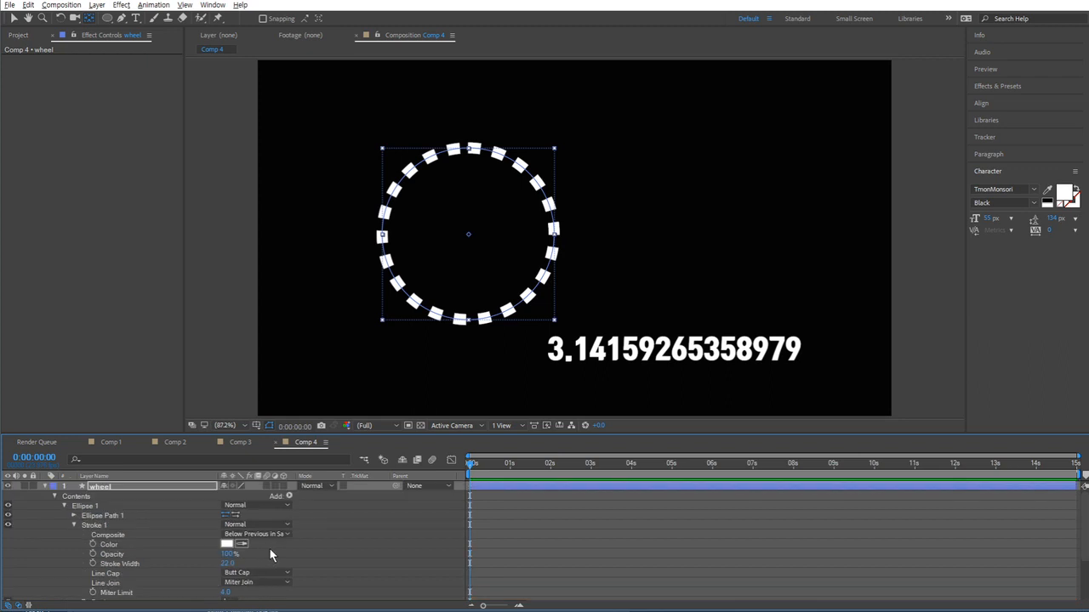
pyautogui.click(73, 515)
pyautogui.click(107, 526)
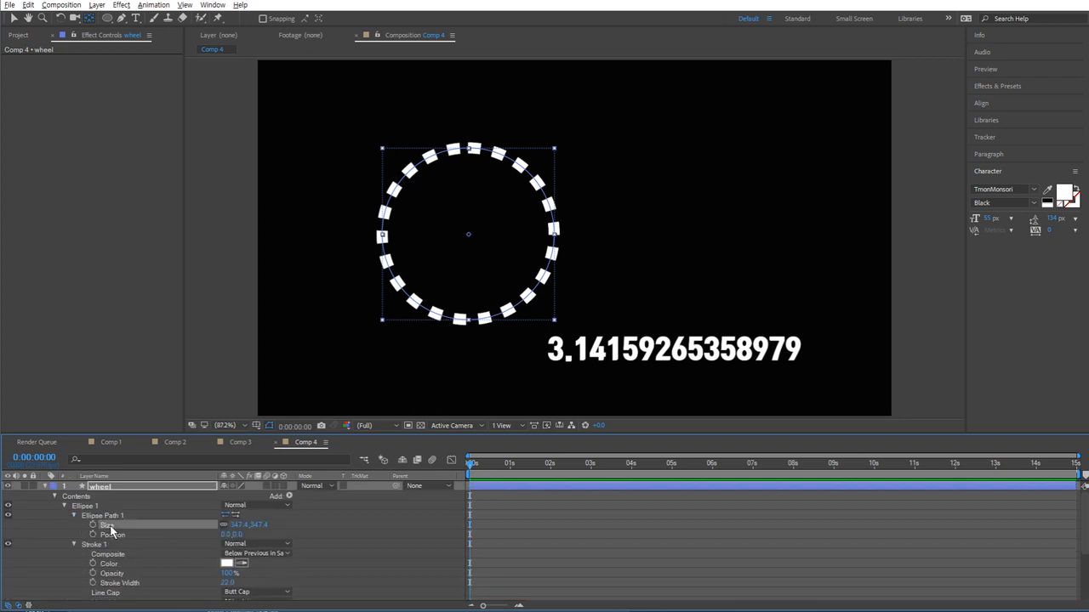
pyautogui.click(242, 524)
pyautogui.write('200')
pyautogui.press('Return')
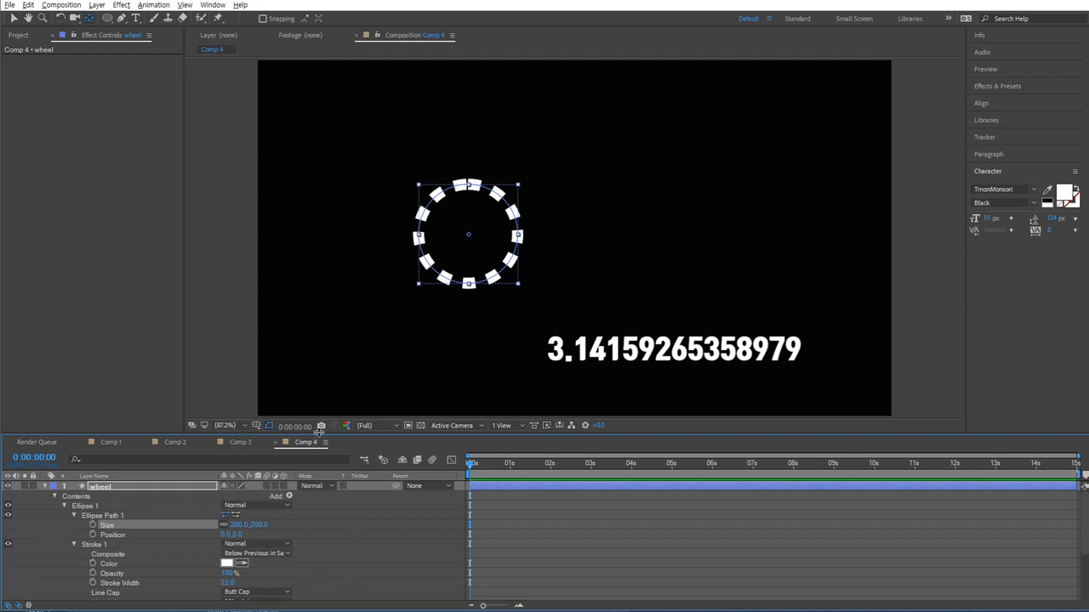
# - Try rotating the wheel layer by 33° with its Rotation property and undo the change
pyautogui.moveTo(319, 435); pyautogui.dragTo(319, 349)
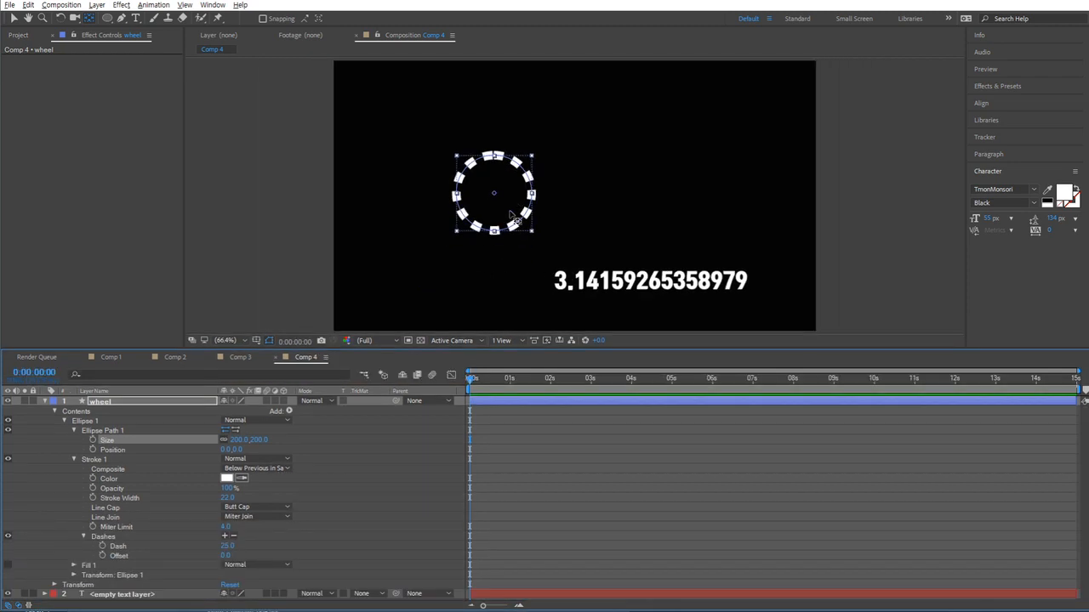
pyautogui.click(55, 585)
pyautogui.scroll(-1, 272, 527)
pyautogui.scroll(-1, 272, 518)
pyautogui.click(97, 577)
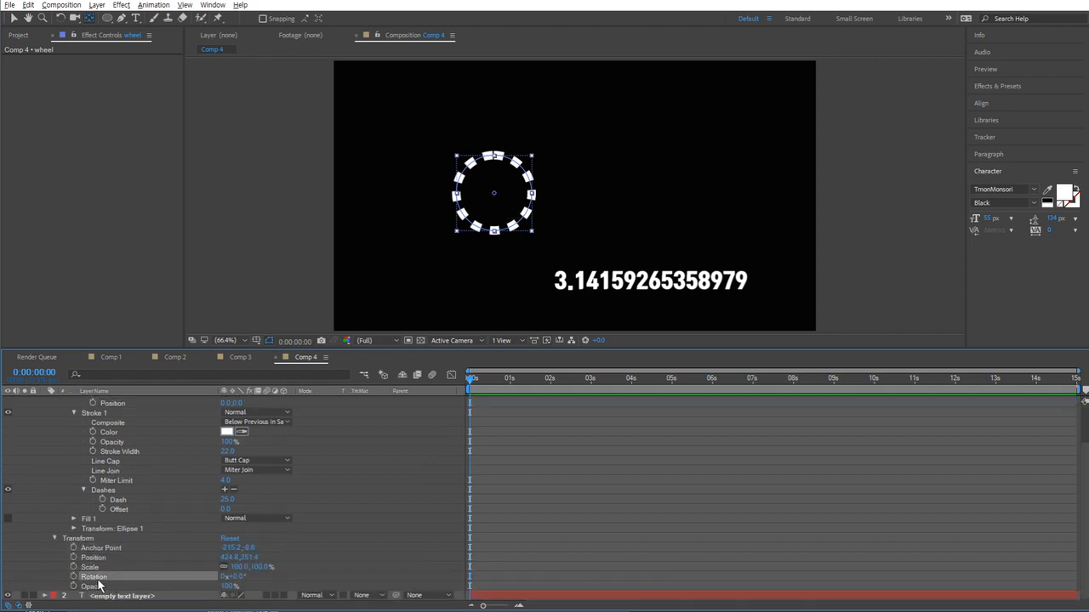
pyautogui.moveTo(235, 577); pyautogui.dragTo(260, 581)
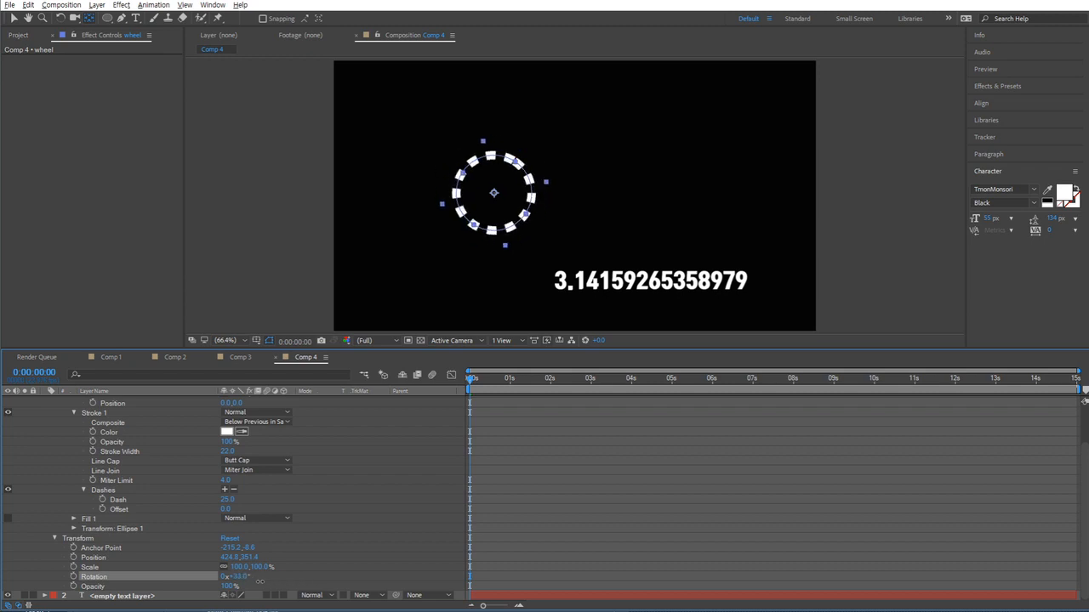
pyautogui.hotkey('ctrl', 'z')
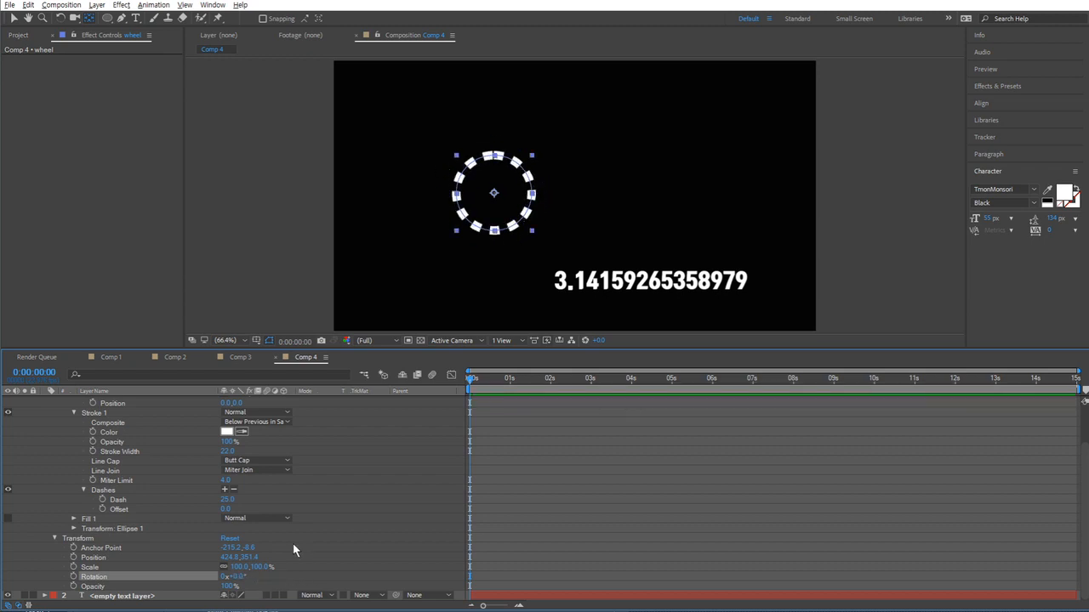
# - Add the expression x_pos = transform.rotation to the wheel layer's Position, linking it to the layer's Rotation, and apply it
pyautogui.keyDown('alt'); pyautogui.click(73, 557); pyautogui.keyUp('alt')
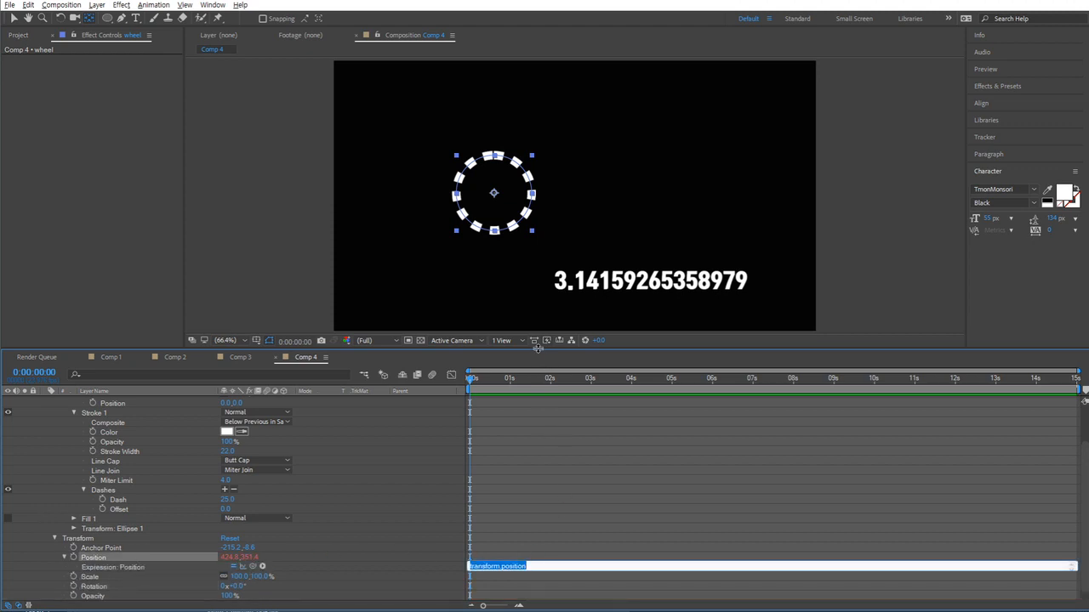
pyautogui.click(468, 566)
pyautogui.write('x_pos =')
pyautogui.moveTo(261, 566); pyautogui.dragTo(92, 587)
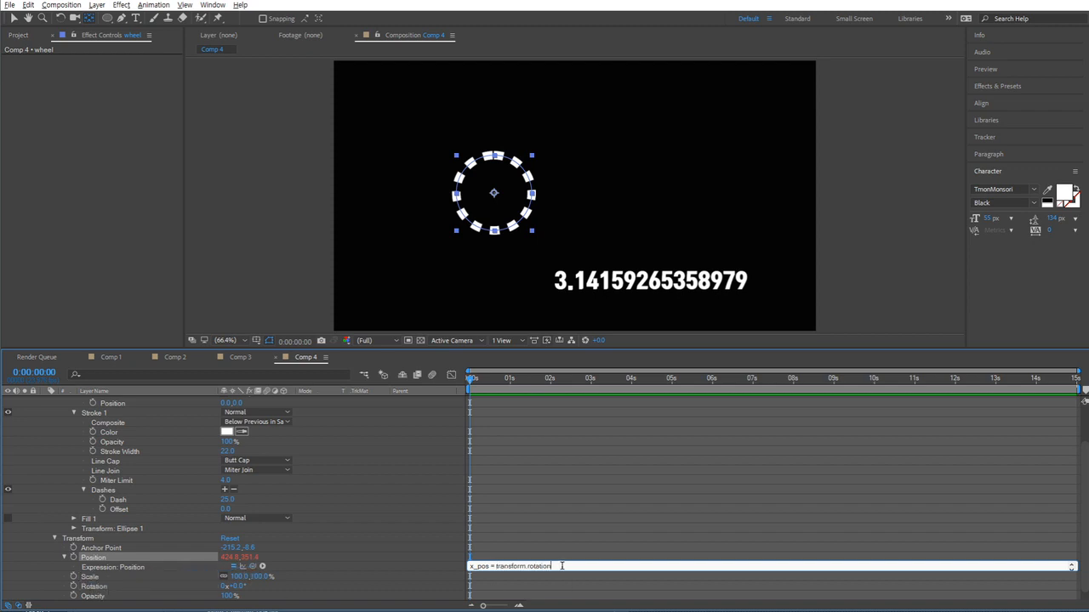
pyautogui.hotkey('ctrl', 'a')
pyautogui.press('BackSpace')
pyautogui.hotkey('ctrl', 'z')
pyautogui.click(440, 562)
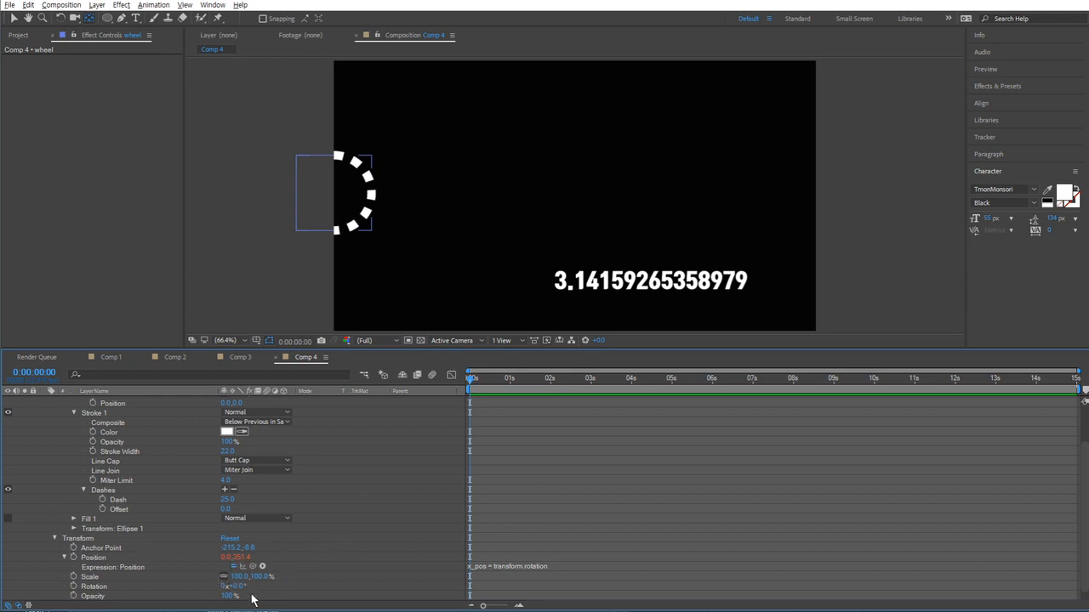
# - Scrub the wheel layer's Rotation to 164° and back to 149° to test how its position follows
pyautogui.moveTo(240, 586); pyautogui.dragTo(341, 583)
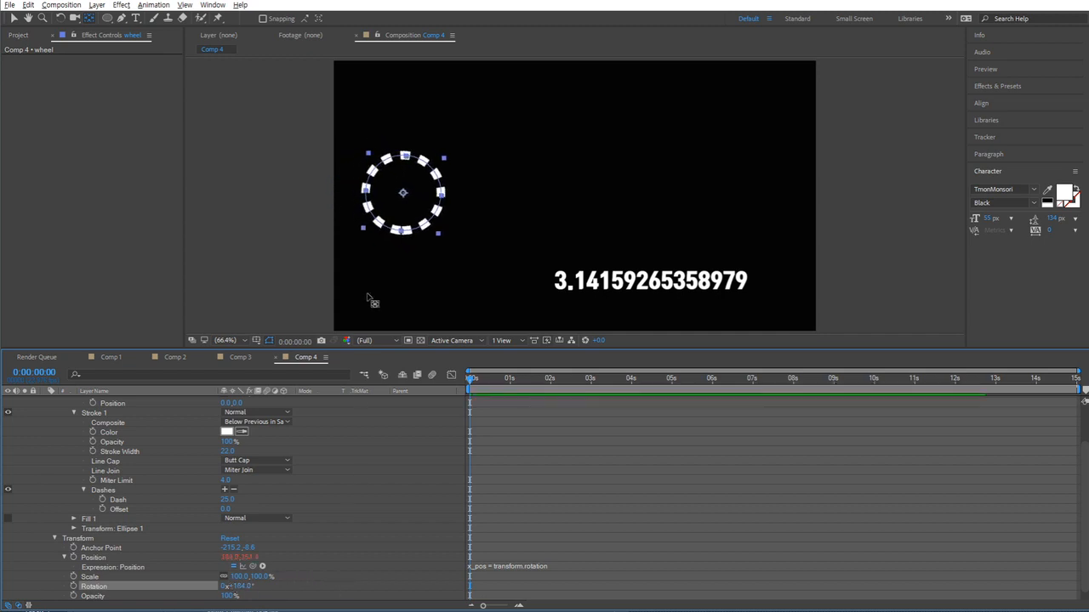
pyautogui.moveTo(248, 587)
pyautogui.mouseDown()
pyautogui.moveTo(354, 593)
pyautogui.moveTo(234, 590)
pyautogui.mouseUp()
pyautogui.scroll(2, 342, 504)
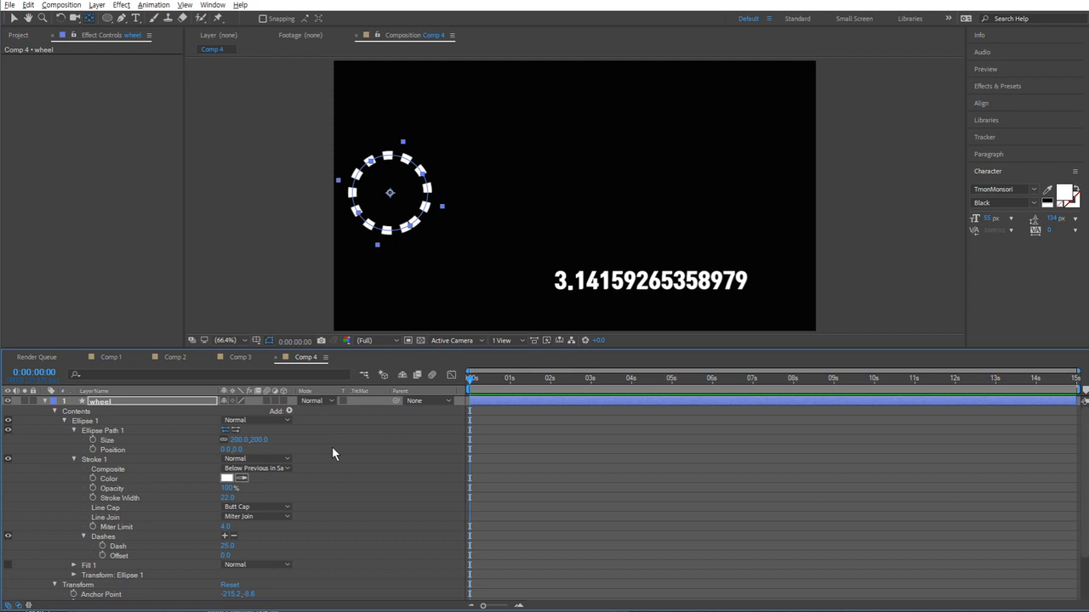
pyautogui.scroll(-2, 283, 451)
pyautogui.scroll(2, 289, 461)
# - Replace the text layer's Source Text expression with 2 * Math.PI * 100 to calculate the wheel's circumference
pyautogui.click(45, 400)
pyautogui.click(179, 449)
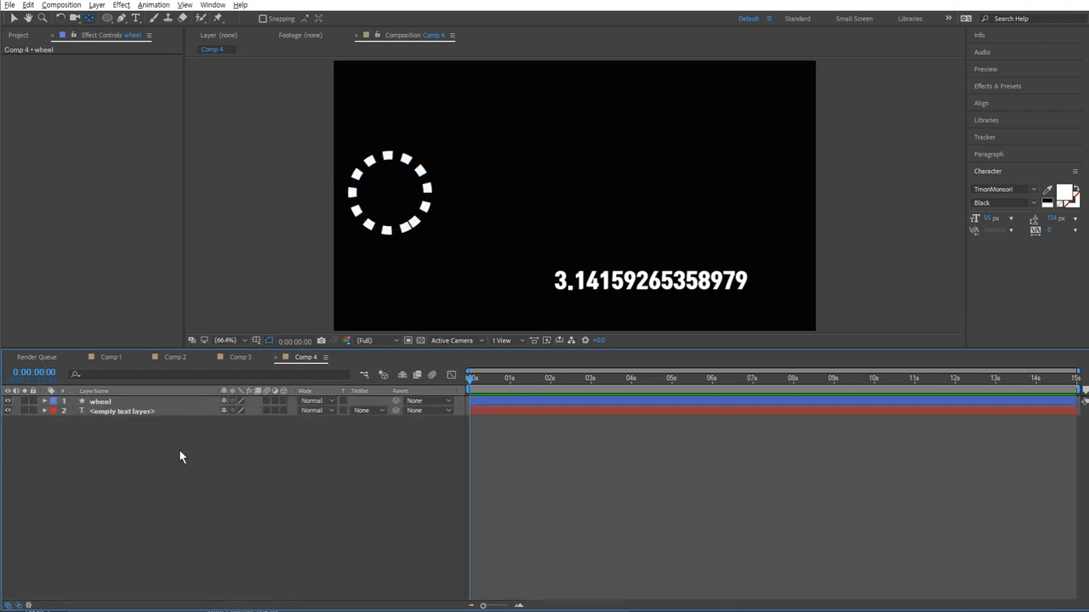
pyautogui.click(138, 412)
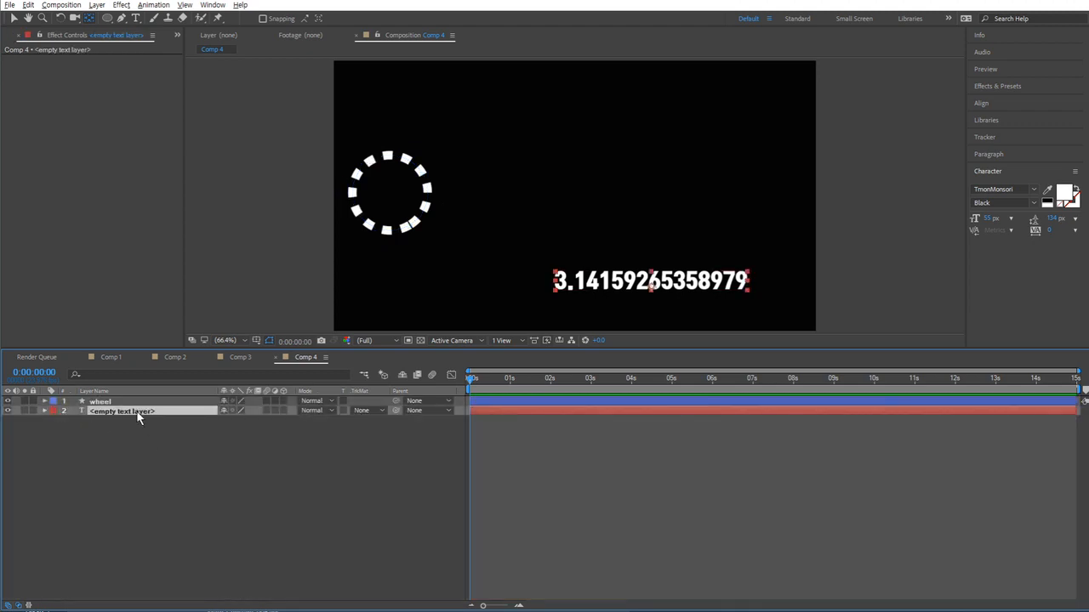
pyautogui.click(44, 411)
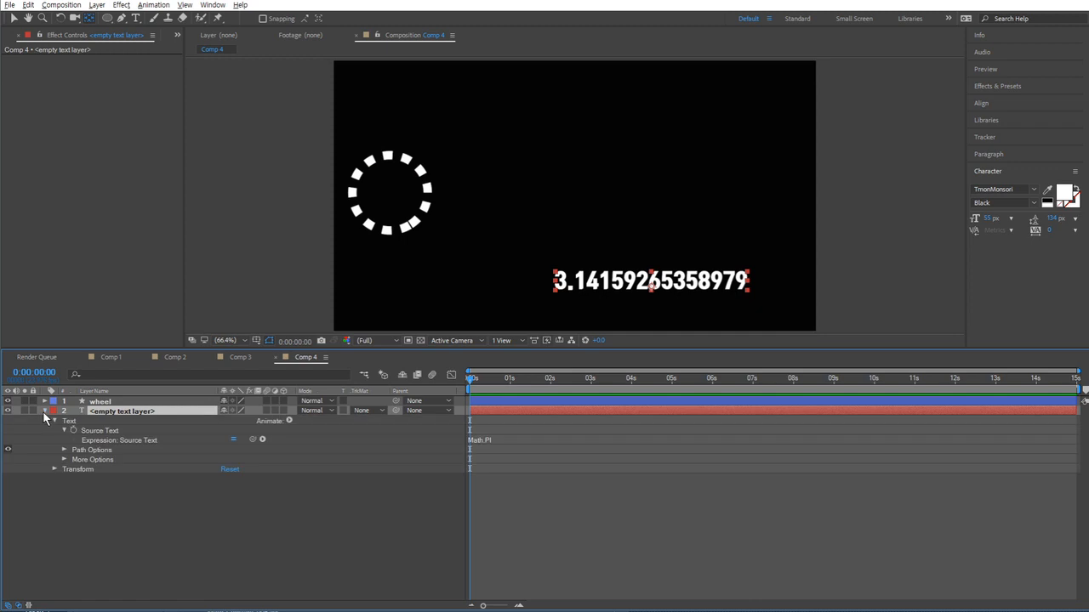
pyautogui.click(510, 439)
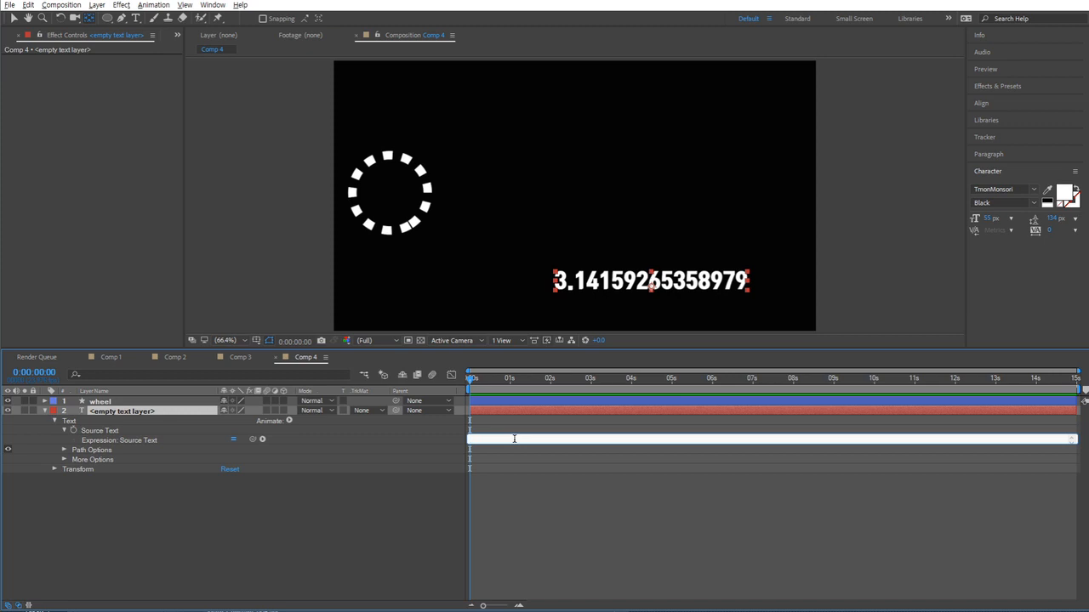
pyautogui.write('2 * Math.PI * 100')
pyautogui.press('KP_Enter')
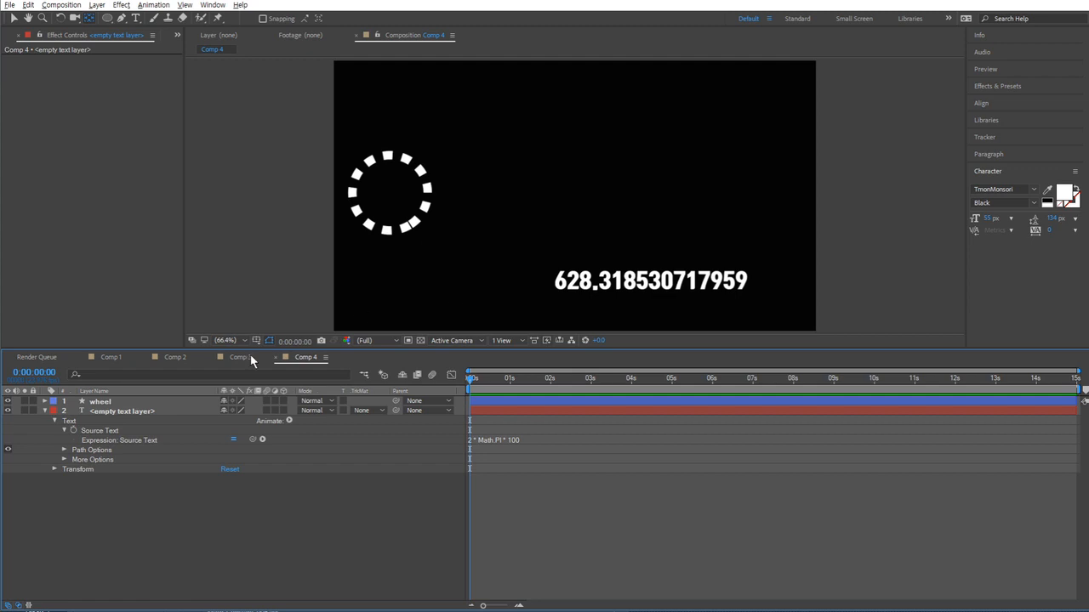
# - Set the wheel layer's Rotation to 360°, one full turn
pyautogui.click(44, 402)
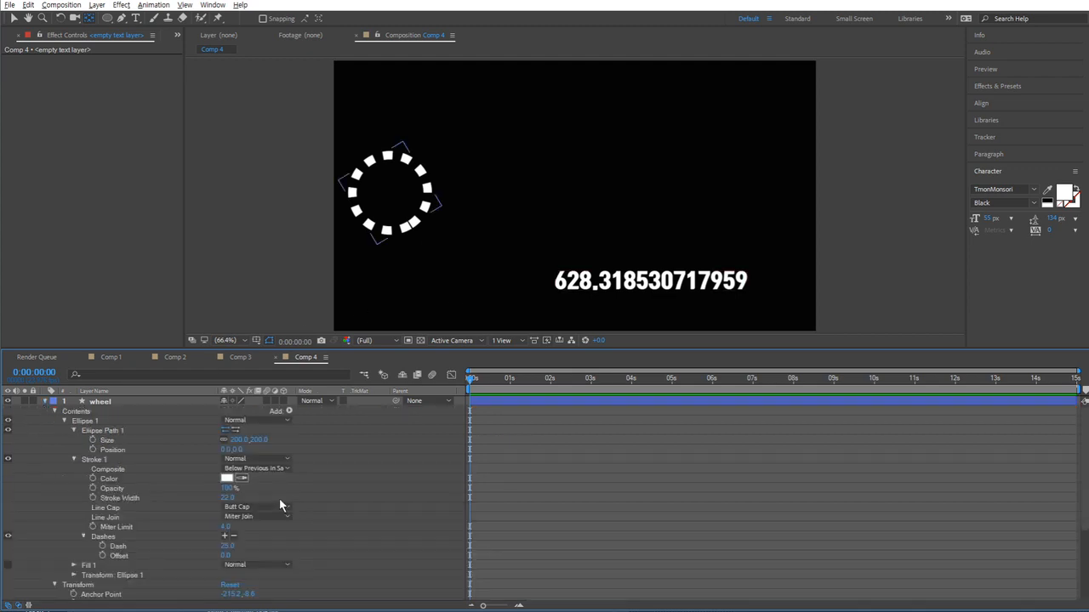
pyautogui.hotkey('ctrl', 'Down')
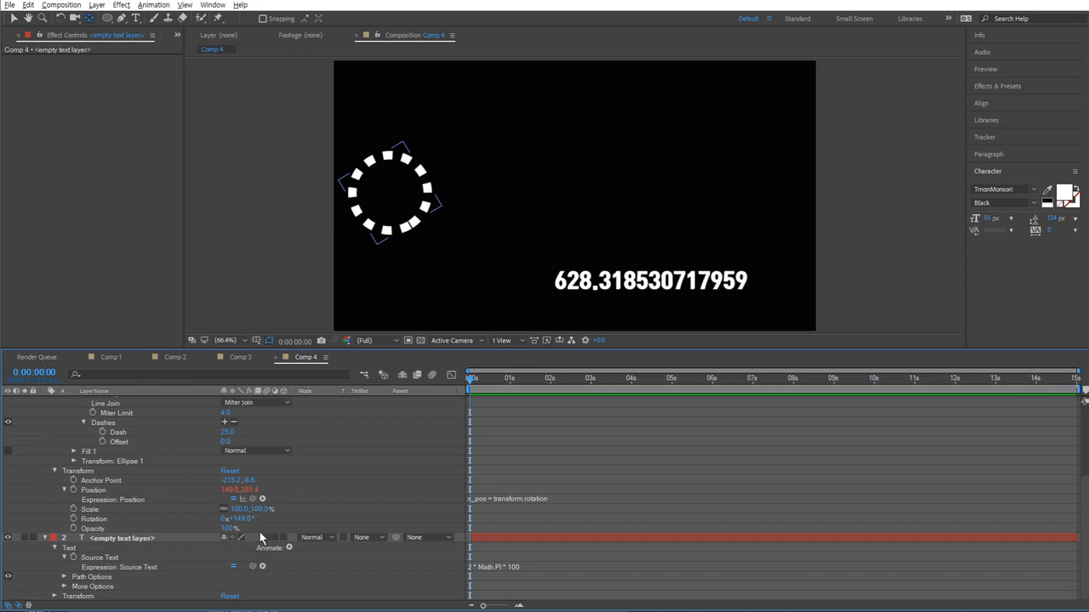
pyautogui.click(241, 519)
pyautogui.write('360')
pyautogui.press('Return')
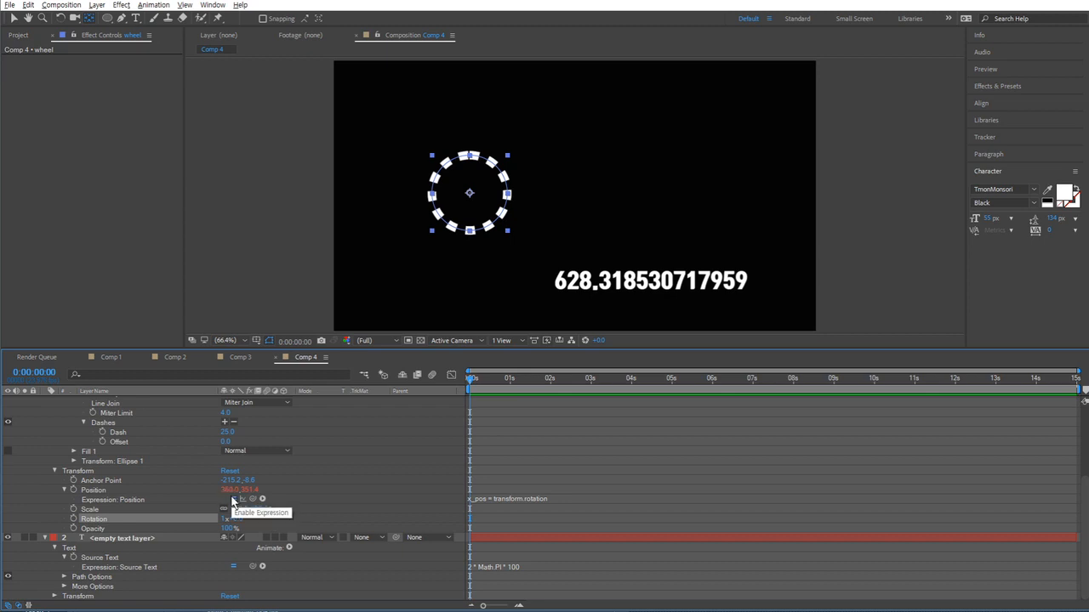
pyautogui.click(293, 500)
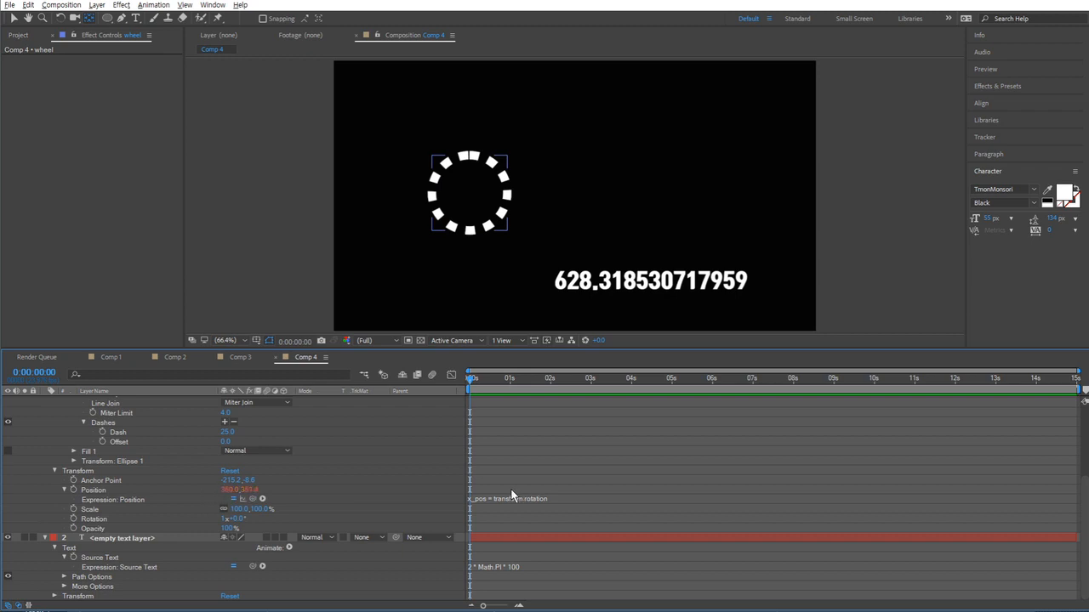
# - Open the wheel's Position expression in an enlarged editing field and delete its x_pos and y_pos lines
pyautogui.click(530, 512)
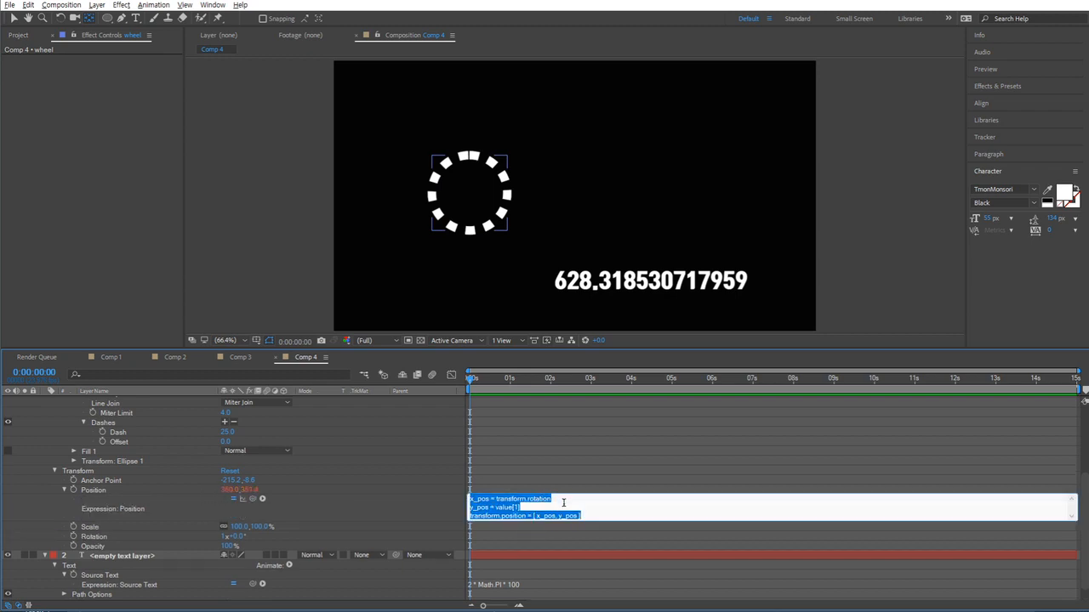
pyautogui.click(564, 504)
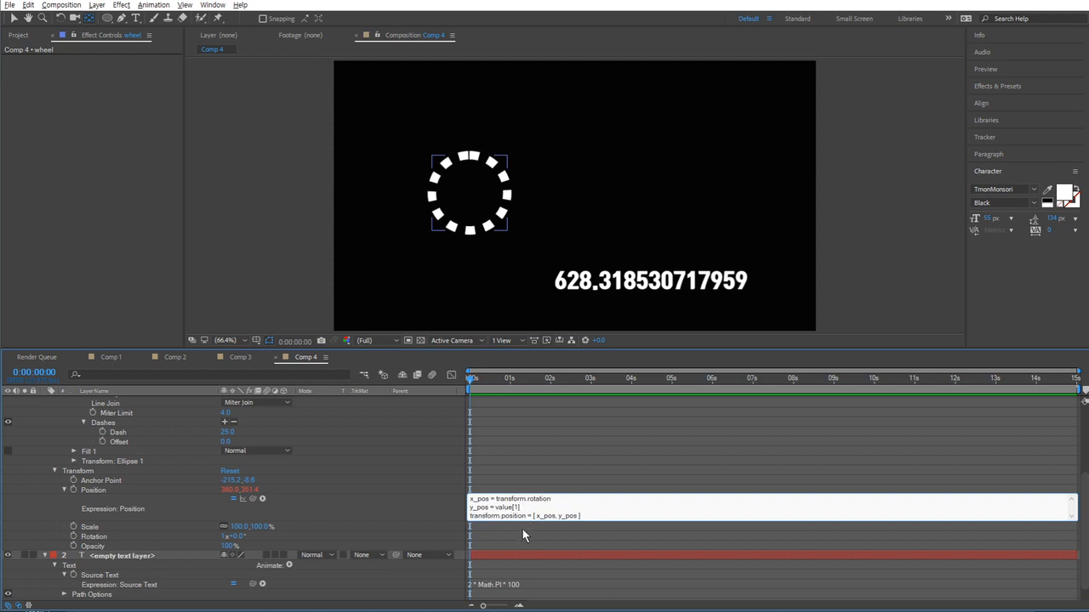
pyautogui.moveTo(470, 521); pyautogui.dragTo(469, 554)
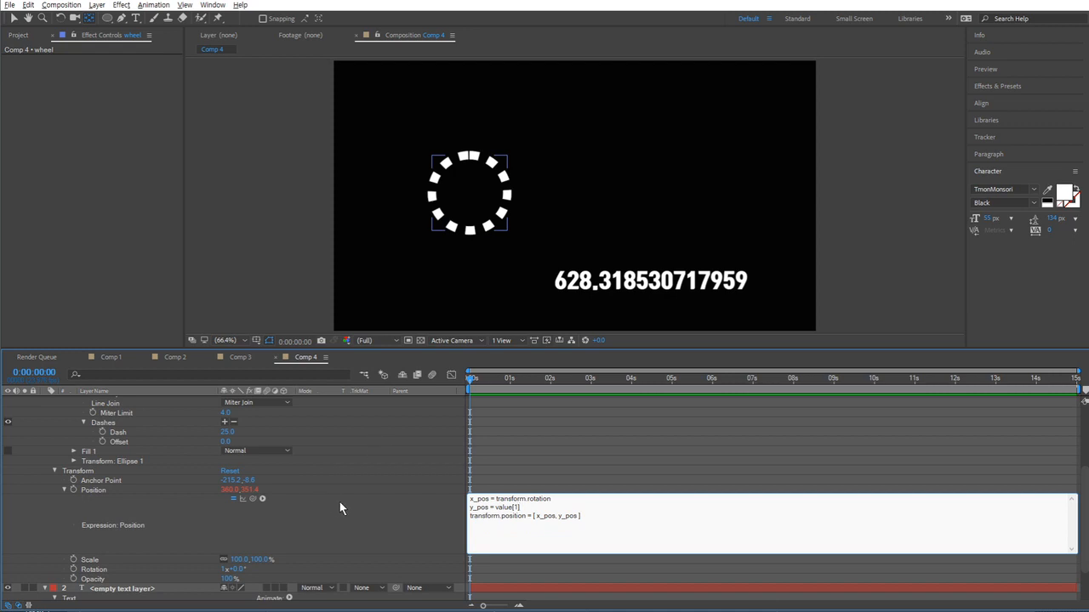
pyautogui.scroll(3, 339, 509)
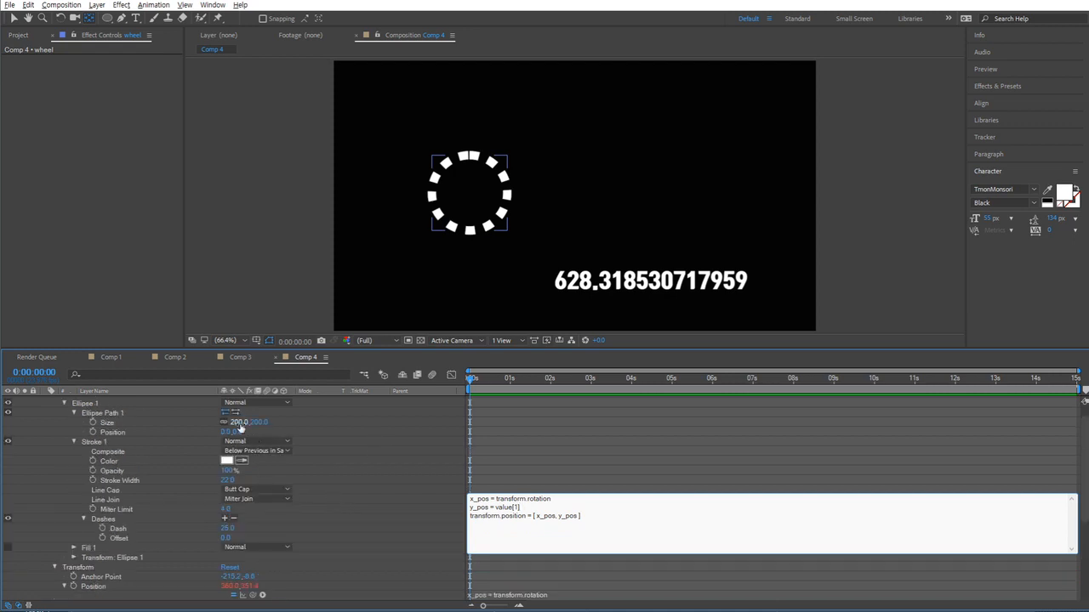
pyautogui.scroll(-3, 378, 469)
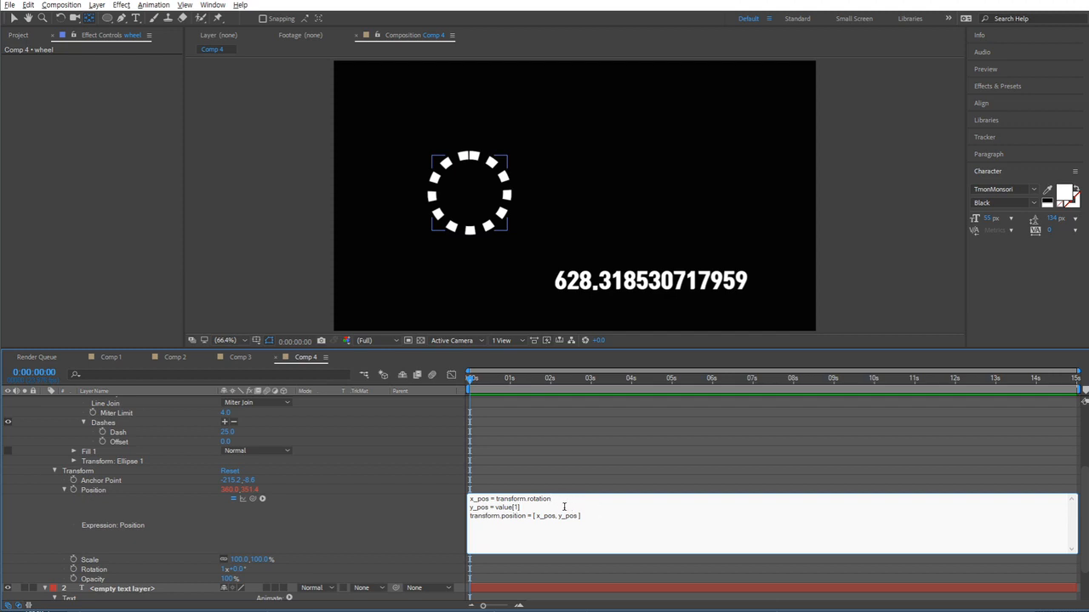
pyautogui.moveTo(538, 508); pyautogui.dragTo(439, 485)
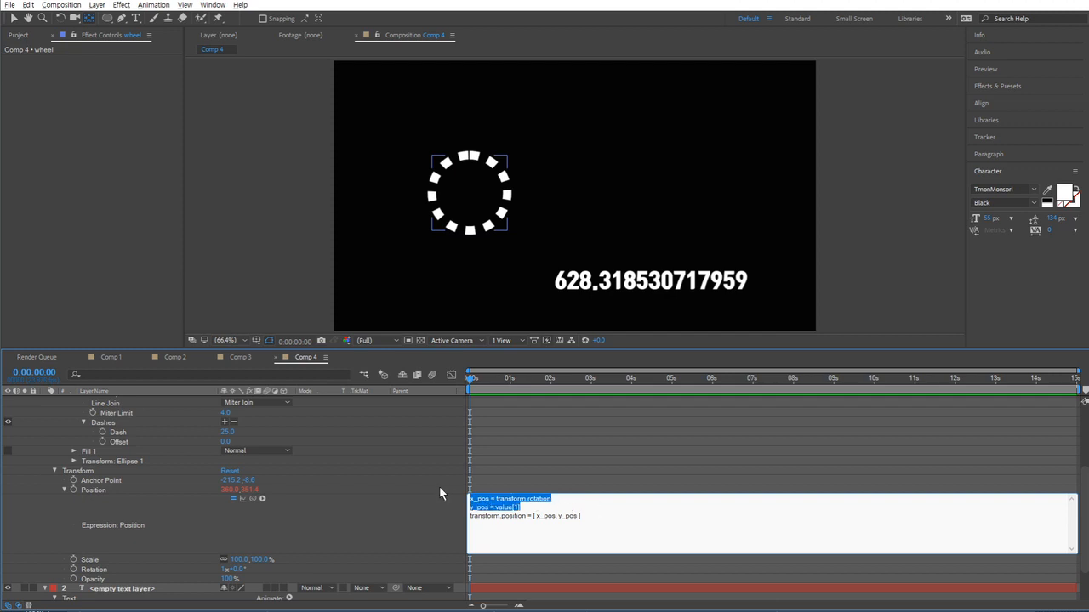
pyautogui.press('BackSpace')
# - Define r in the Position expression as half of Ellipse Path 1's size, linking to the Size property and dividing by 2
pyautogui.write('r')
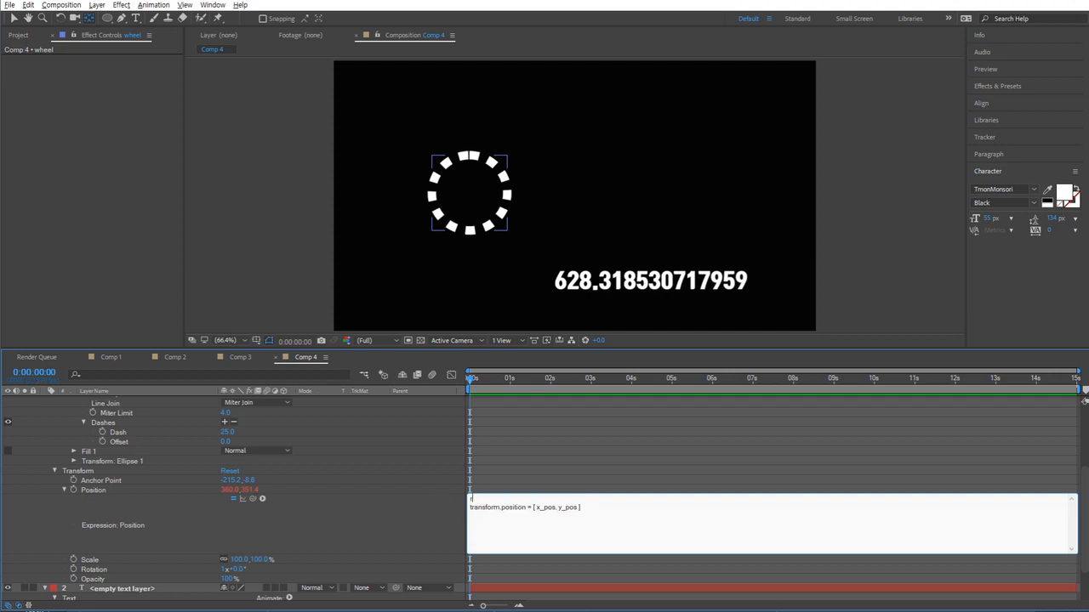
pyautogui.write(' =')
pyautogui.scroll(3, 267, 516)
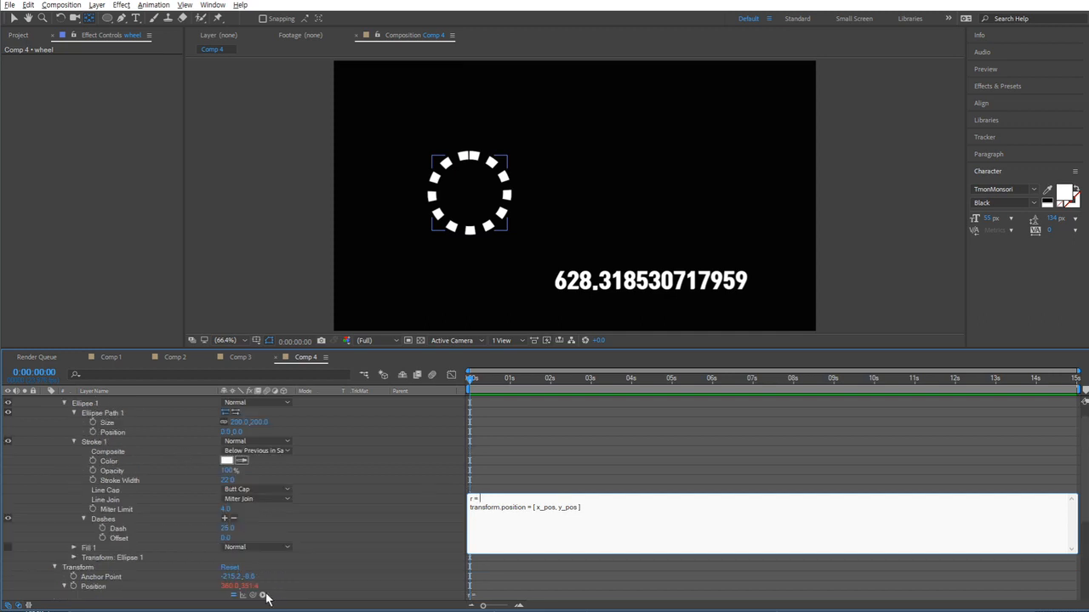
pyautogui.moveTo(253, 594); pyautogui.dragTo(119, 429)
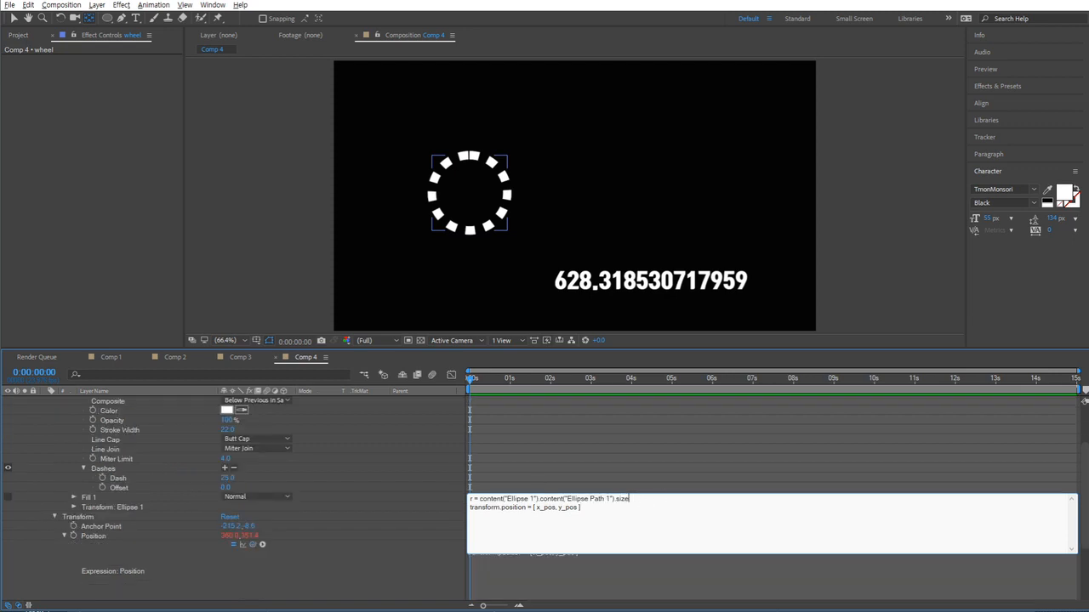
pyautogui.write('/2')
pyautogui.press('Return')
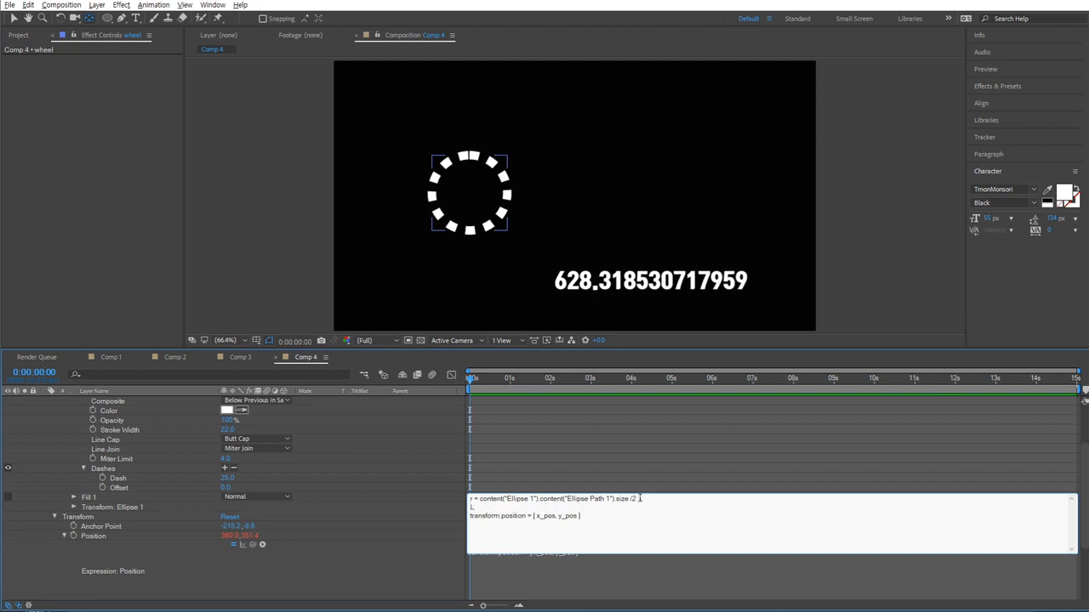
# - Add the circumference line cl = 2 * Math.PI * r below the radius in the Position expression
pyautogui.write('cl = ')
pyautogui.write('r')
pyautogui.press('BackSpace')
pyautogui.write('2 * Math.PI')
pyautogui.press('BackSpace')
pyautogui.press('BackSpace')
pyautogui.press('BackSpace')
pyautogui.write('.PI * r')
pyautogui.press('Return')
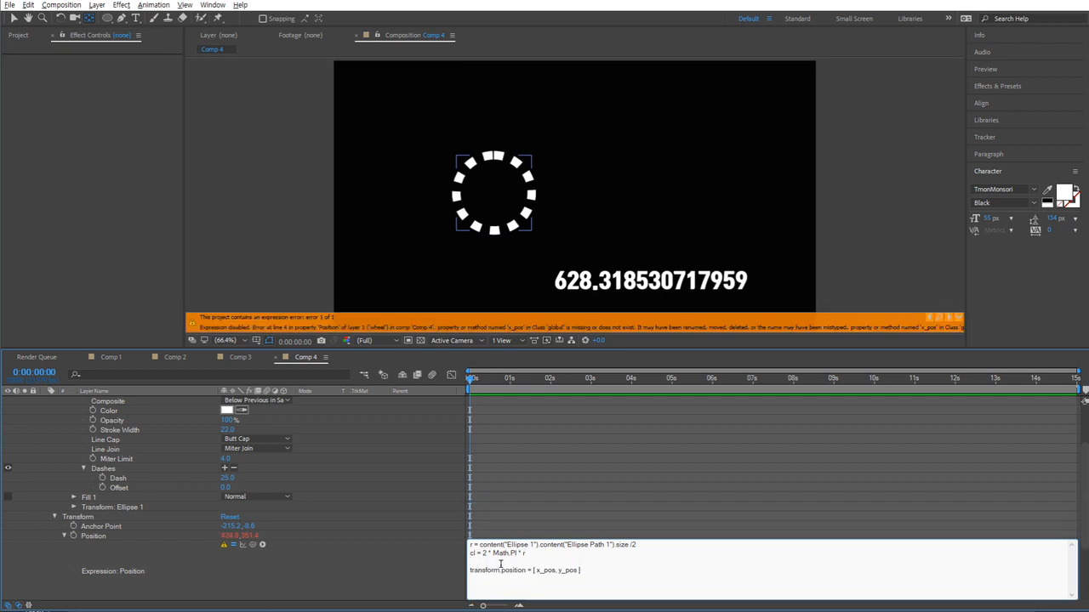
pyautogui.press('Return')
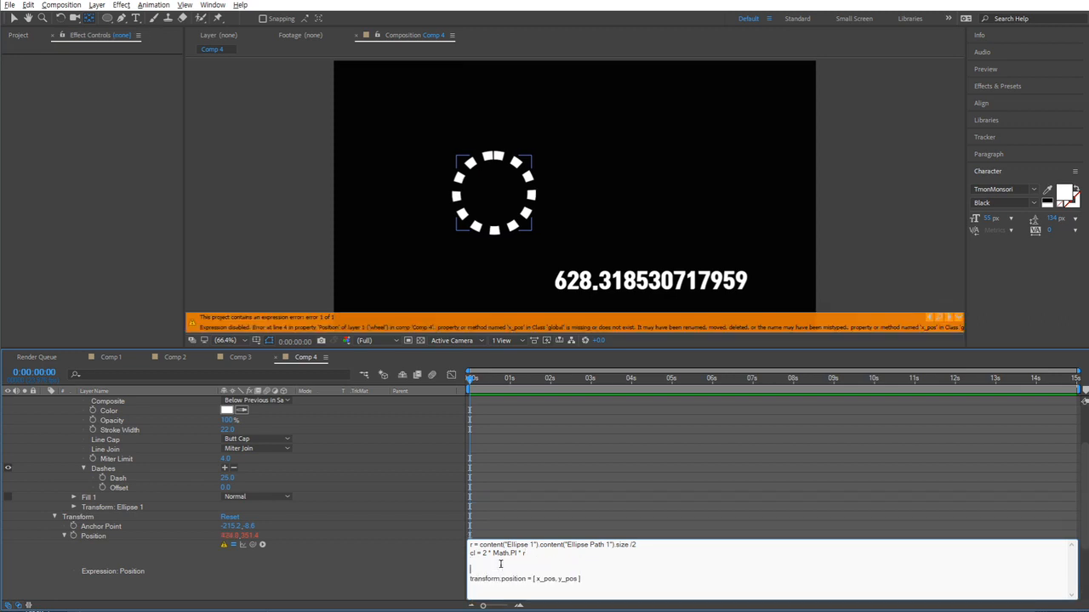
pyautogui.press('BackSpace')
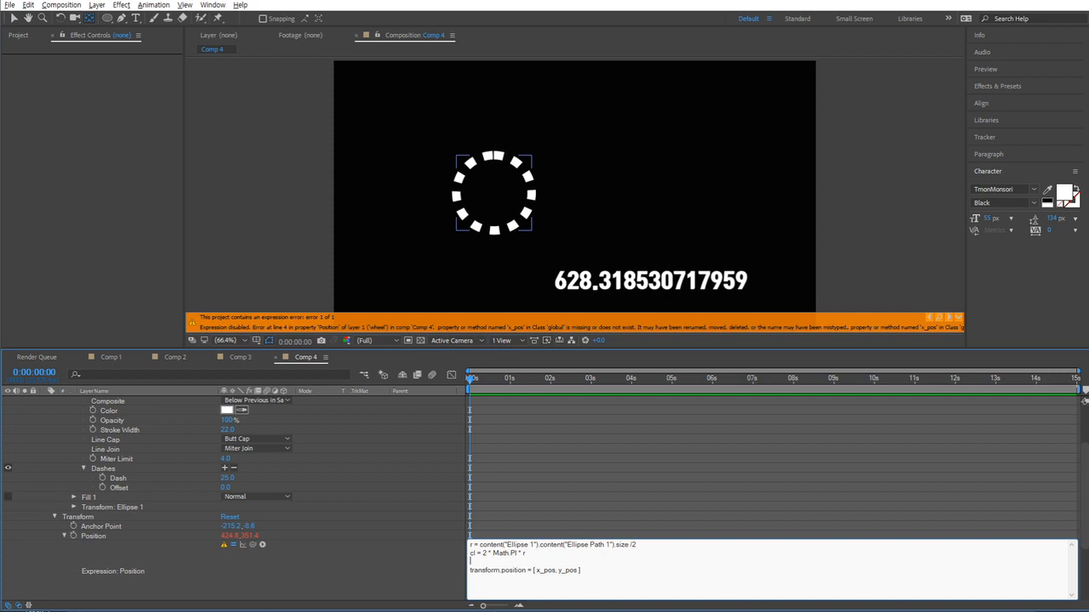
# - Add angle = transform.rotation to the Position expression by linking to the wheel's Rotation, followed by a blank line
pyautogui.write('angle =')
pyautogui.scroll(-3, 373, 530)
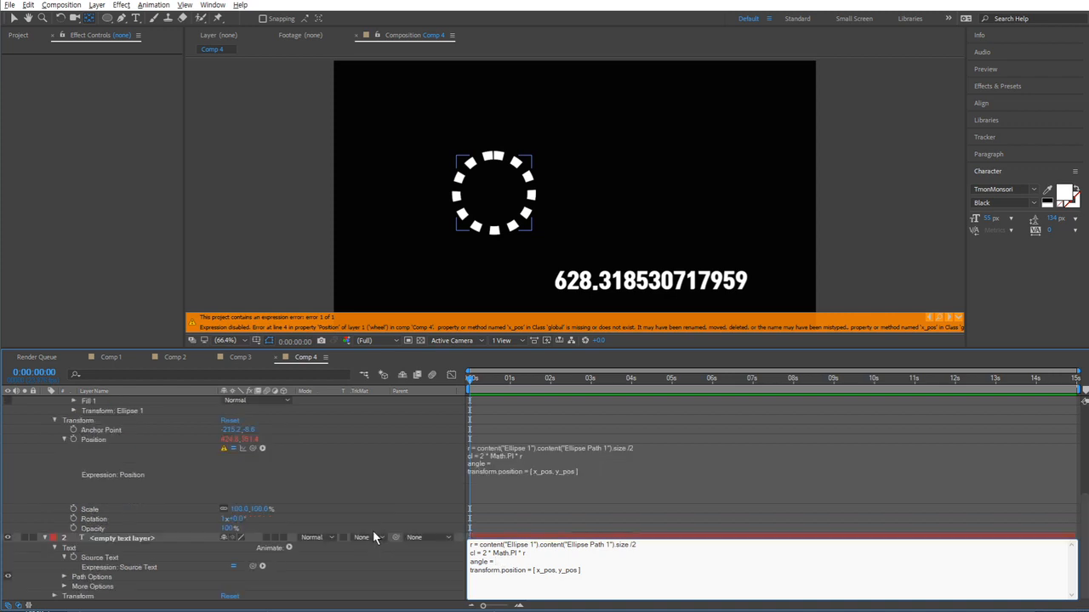
pyautogui.moveTo(253, 448); pyautogui.dragTo(104, 520)
pyautogui.click(562, 464)
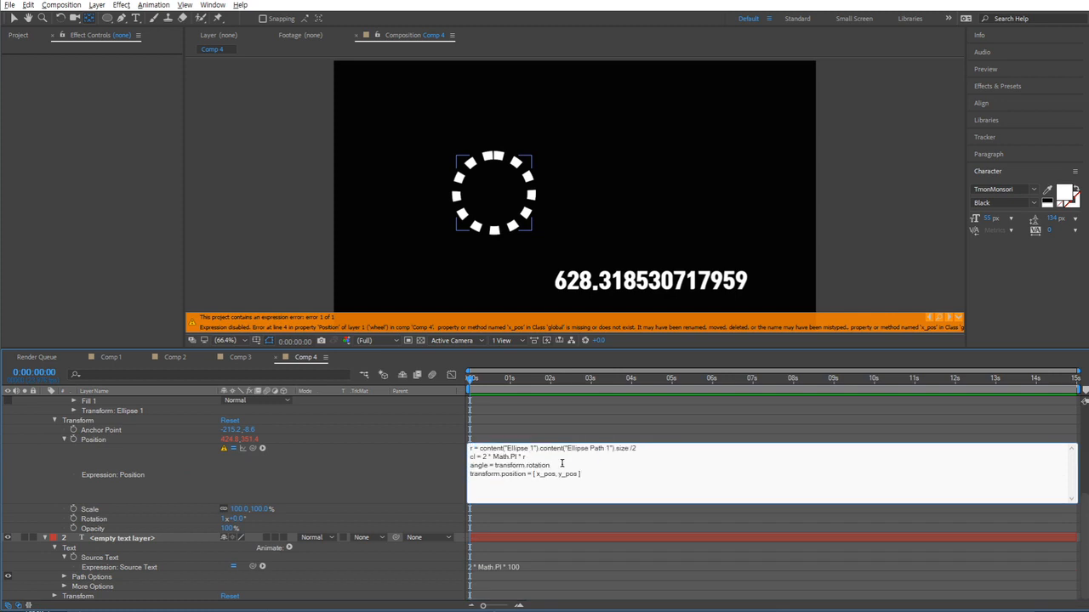
pyautogui.press('Return')
pyautogui.press('Return')
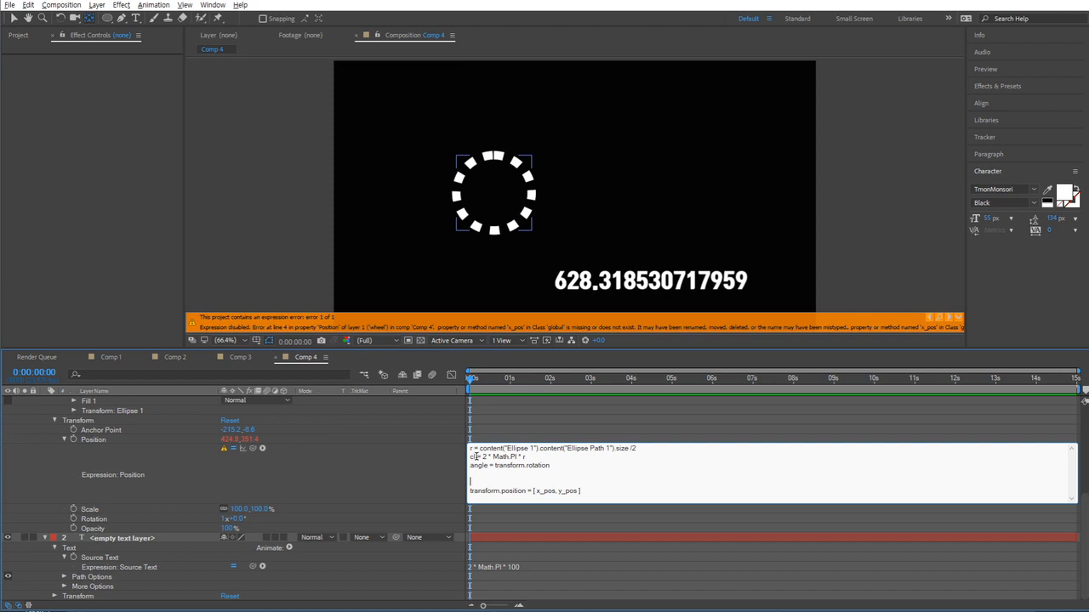
# - Add x_pos = ( angle / 360 ) * cl to the wheel's Position expression
pyautogui.moveTo(476, 456); pyautogui.dragTo(468, 458)
pyautogui.click(496, 477)
pyautogui.press('BackSpace')
pyautogui.press('Return')
pyautogui.write('x_pos = angle / 360 )')
pyautogui.click(496, 482)
pyautogui.write('( ')
pyautogui.write(' * cl')
pyautogui.press('Return')
# - Add y_pos = value[1] to the Position expression and apply it
pyautogui.write('y')
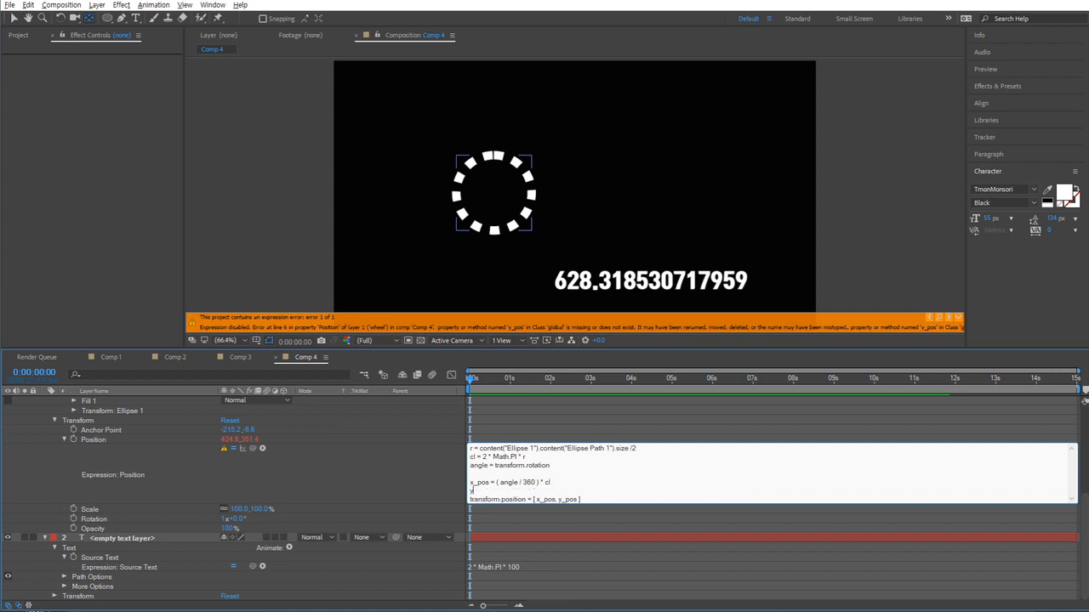
pyautogui.write('_pos = value[1]')
pyautogui.click(409, 473)
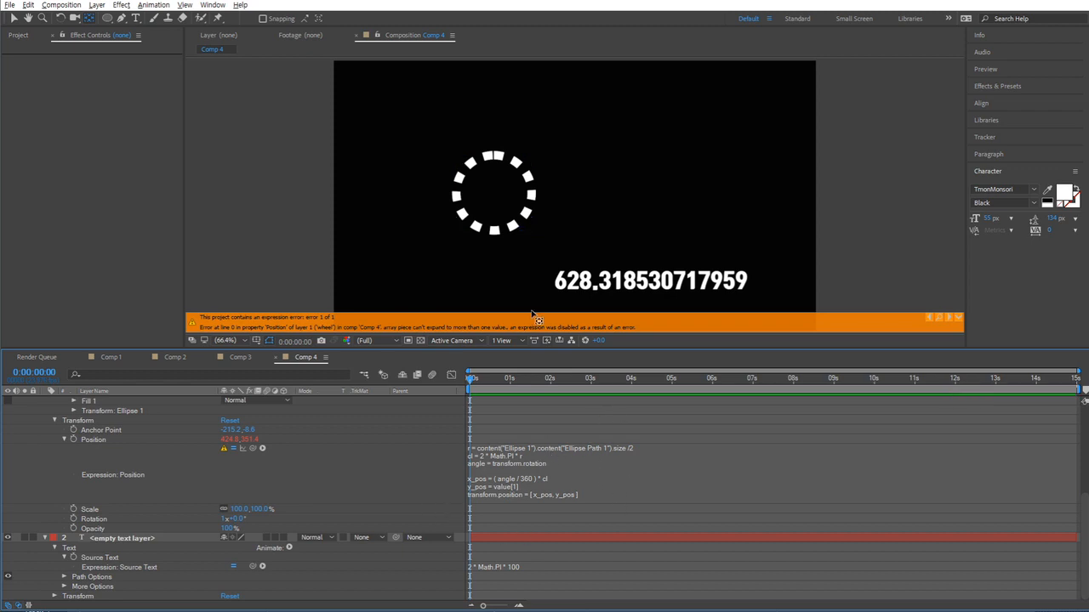
# - Correct the radius line to use size[0] instead of the whole size array and apply the Position expression
pyautogui.click(511, 452)
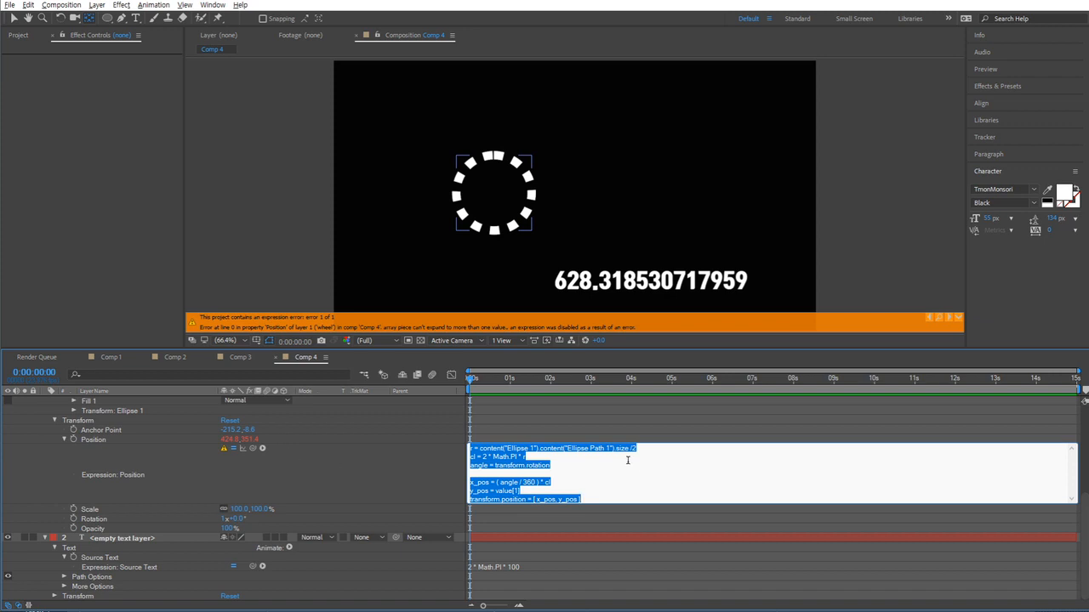
pyautogui.click(630, 450)
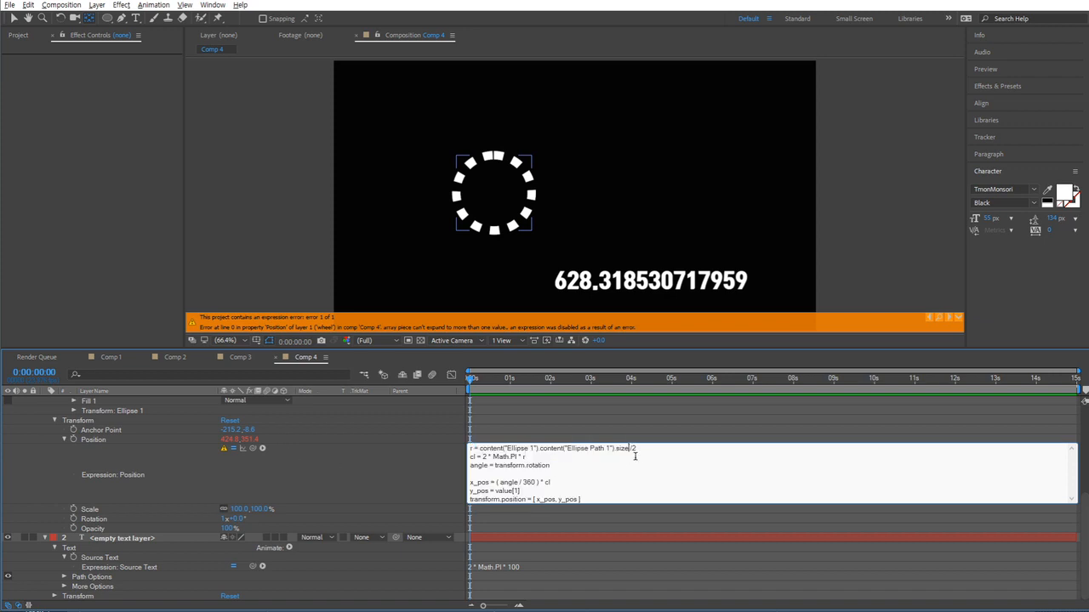
pyautogui.moveTo(634, 456); pyautogui.dragTo(483, 448)
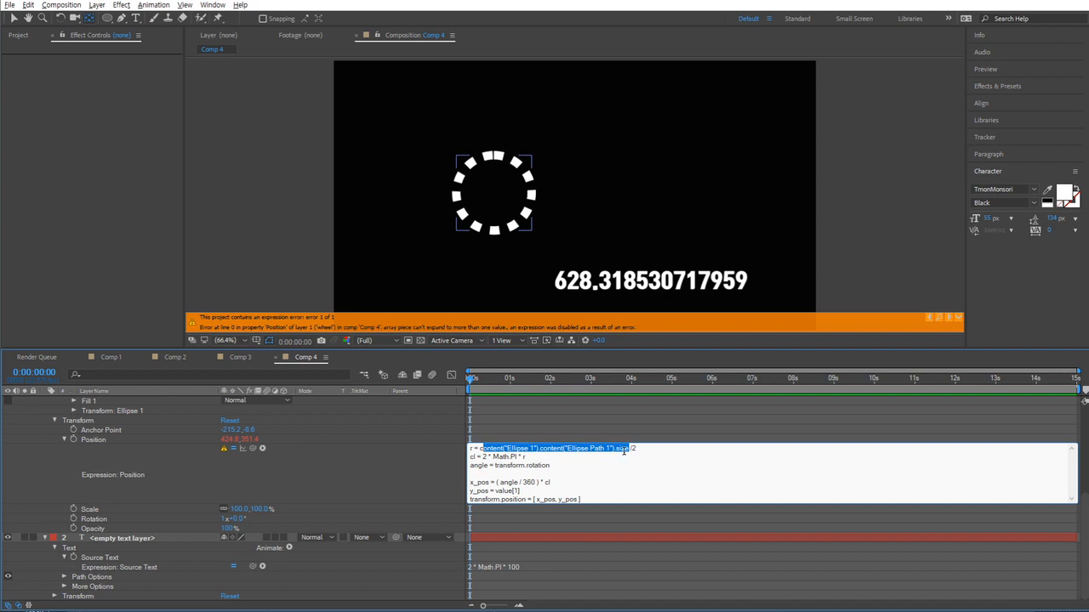
pyautogui.click(631, 449)
pyautogui.click(628, 448)
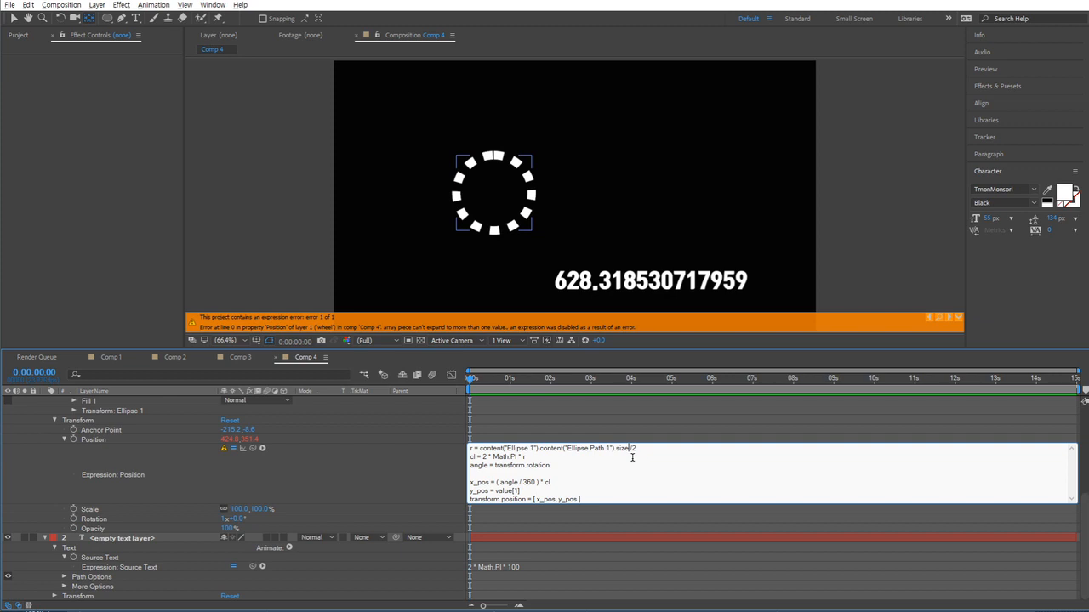
pyautogui.write('[0]')
pyautogui.click(413, 468)
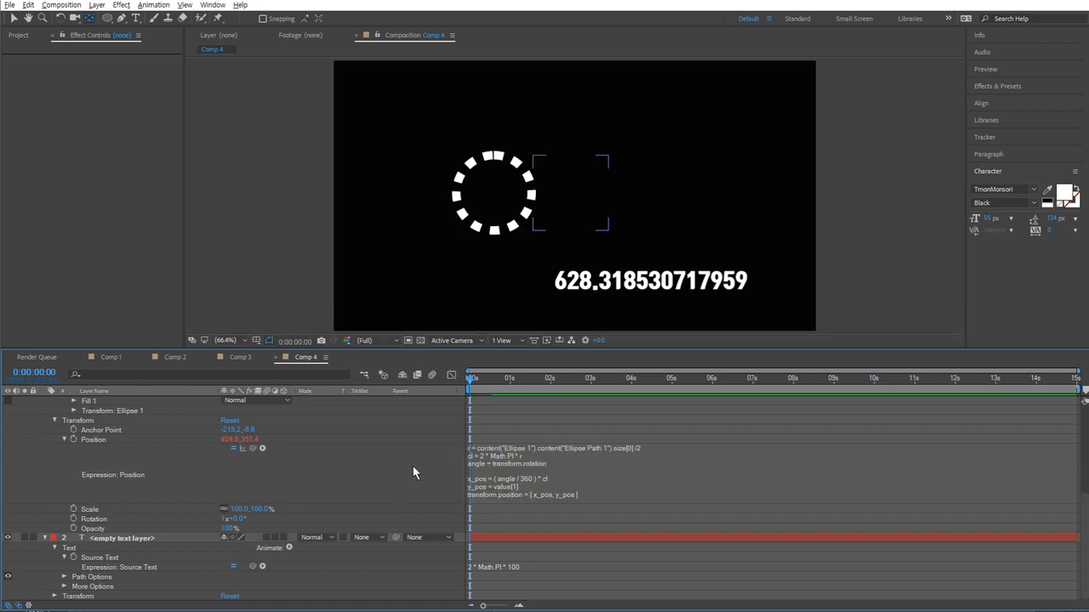
pyautogui.click(461, 464)
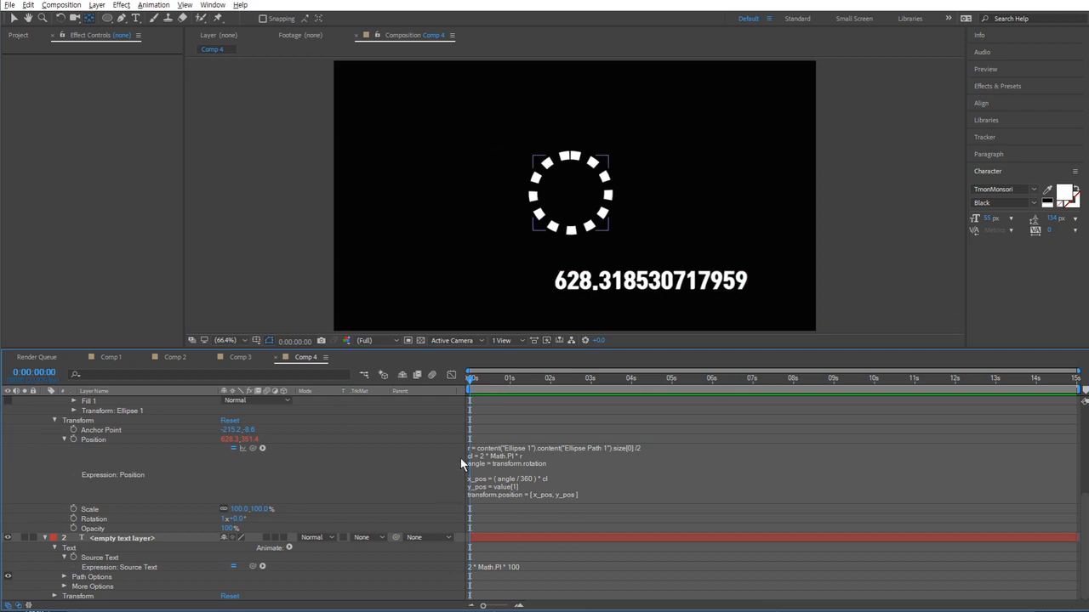
# - Test the rolling expression by resetting the wheel's Rotation to 0 and increasing it to 360°
pyautogui.click(224, 518)
pyautogui.write('0')
pyautogui.press('Return')
pyautogui.click(283, 516)
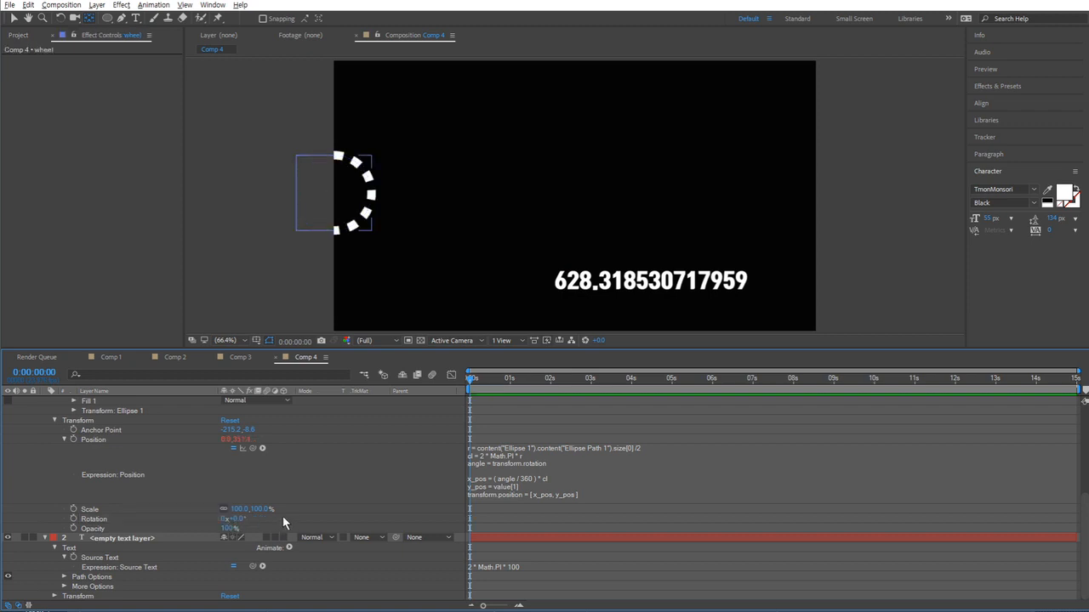
pyautogui.moveTo(238, 520); pyautogui.dragTo(402, 585)
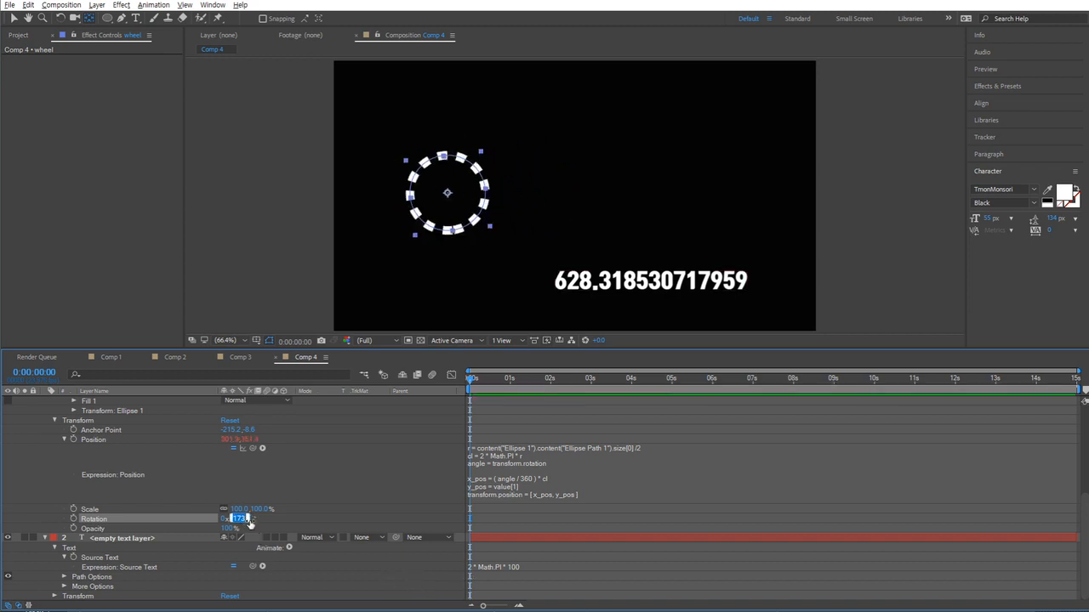
pyautogui.write('360')
pyautogui.press('Return')
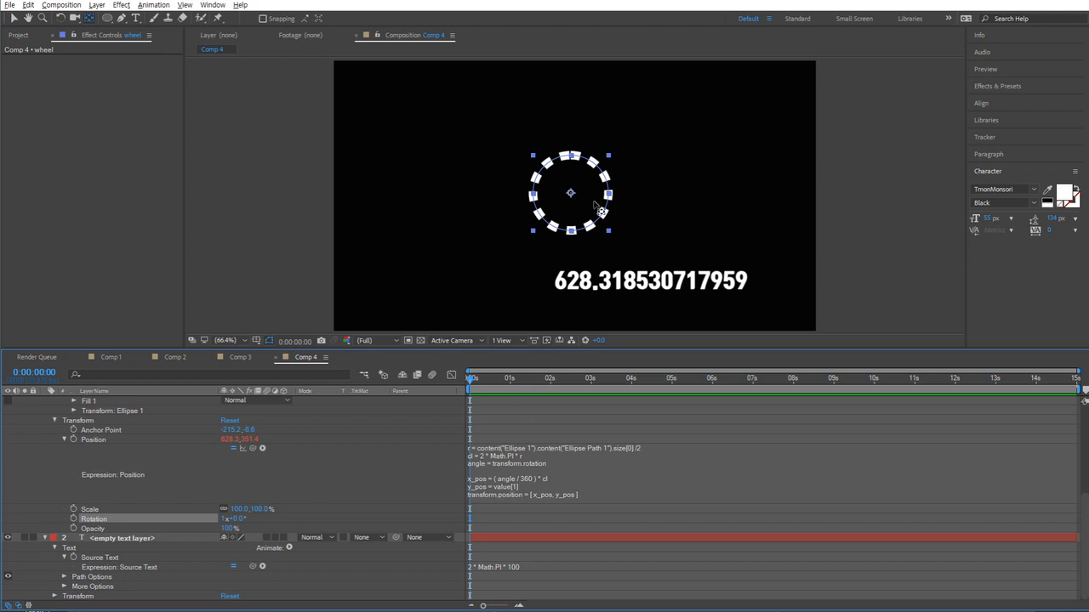
# - Reset the wheel's Rotation to 0 and set a starting Rotation keyframe at 0 seconds
pyautogui.click(225, 520)
pyautogui.write('0')
pyautogui.press('Return')
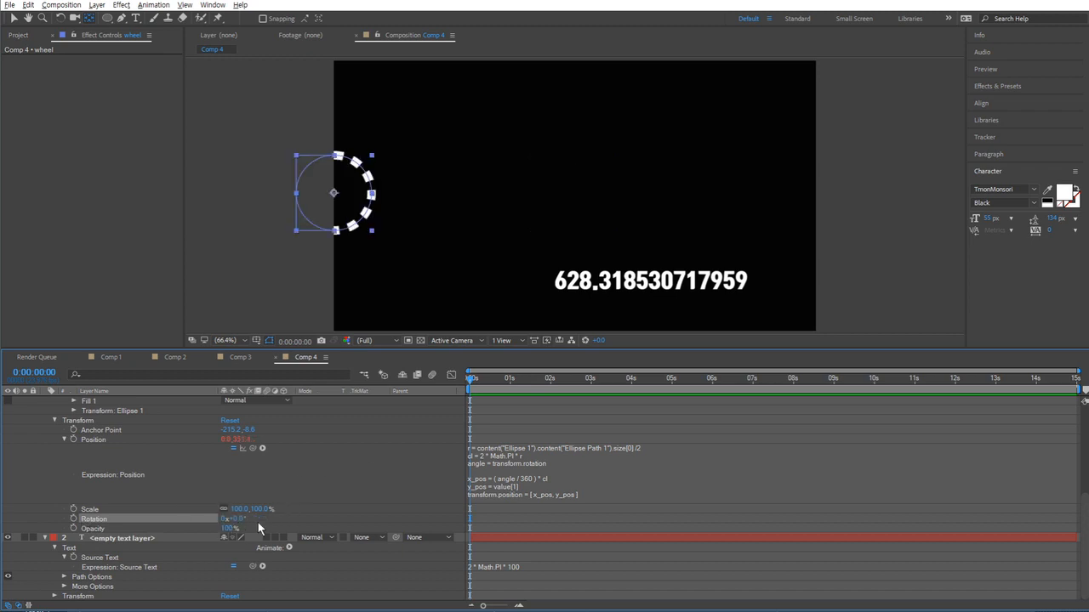
pyautogui.click(73, 519)
# - Add a Rotation keyframe of about 1.6 revolutions at 3 seconds and preview the wheel's roll from the start
pyautogui.click(590, 380)
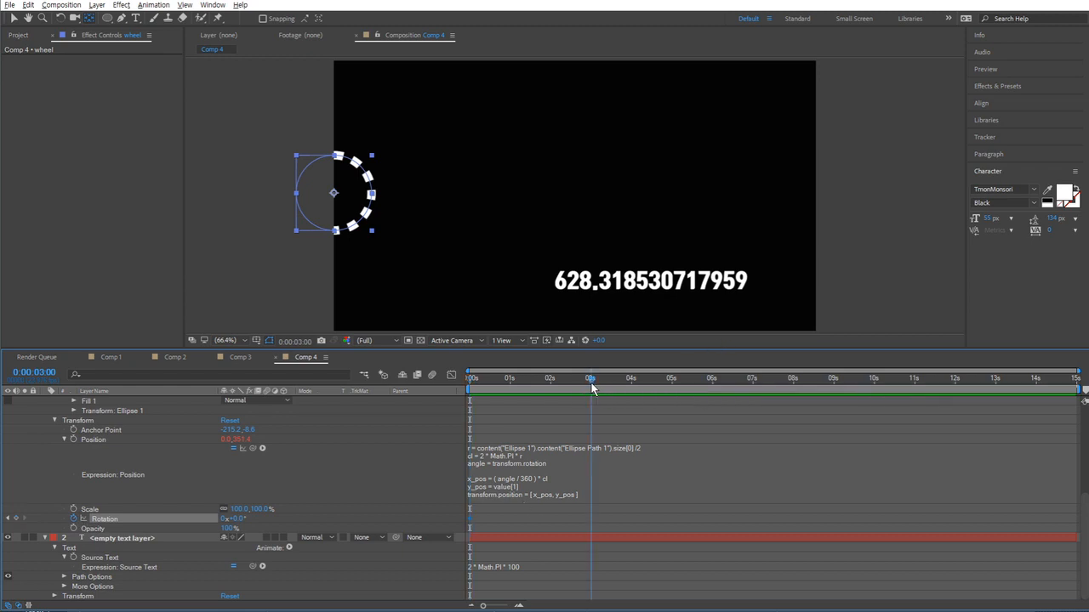
pyautogui.click(223, 519)
pyautogui.write('1')
pyautogui.press('Return')
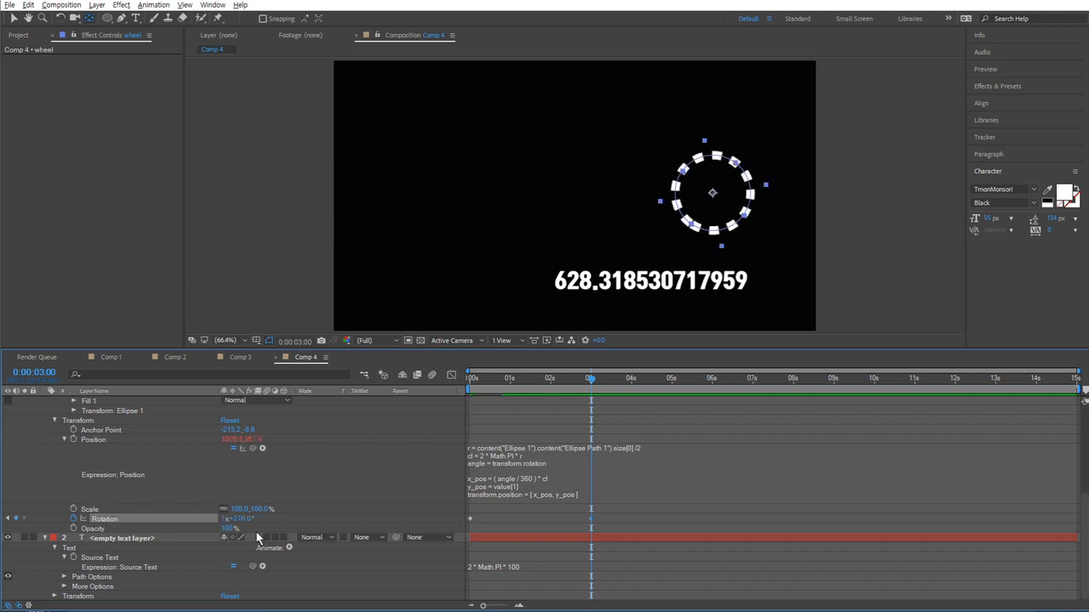
pyautogui.moveTo(591, 379); pyautogui.dragTo(444, 382)
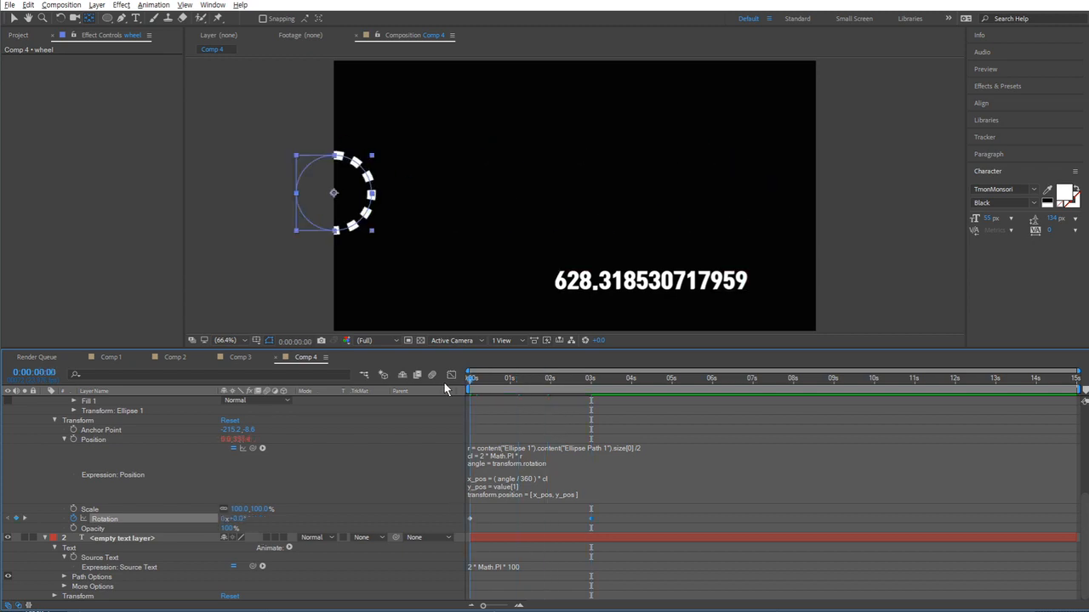
pyautogui.press('space')
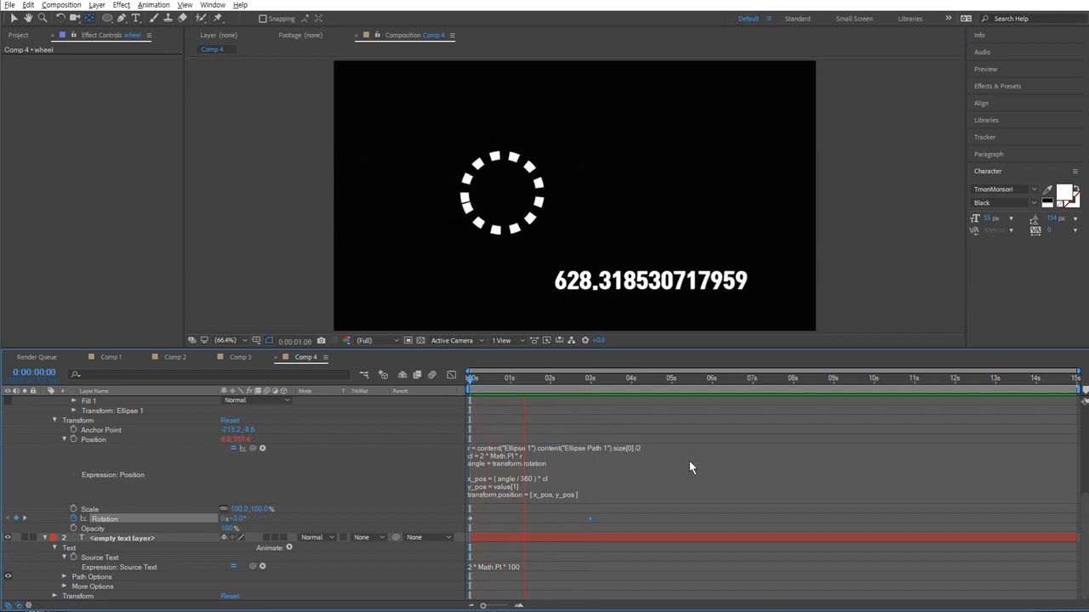
# - Slow the roll by moving the second Rotation keyframe to about 5 seconds and preview the animation from the start
pyautogui.click(594, 517)
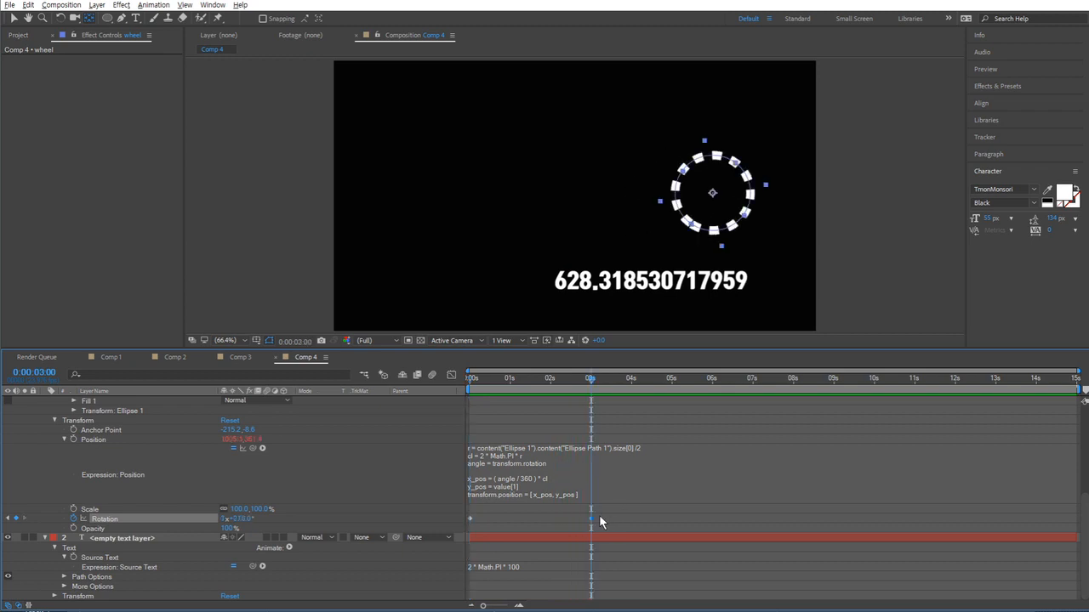
pyautogui.moveTo(593, 518); pyautogui.dragTo(678, 516)
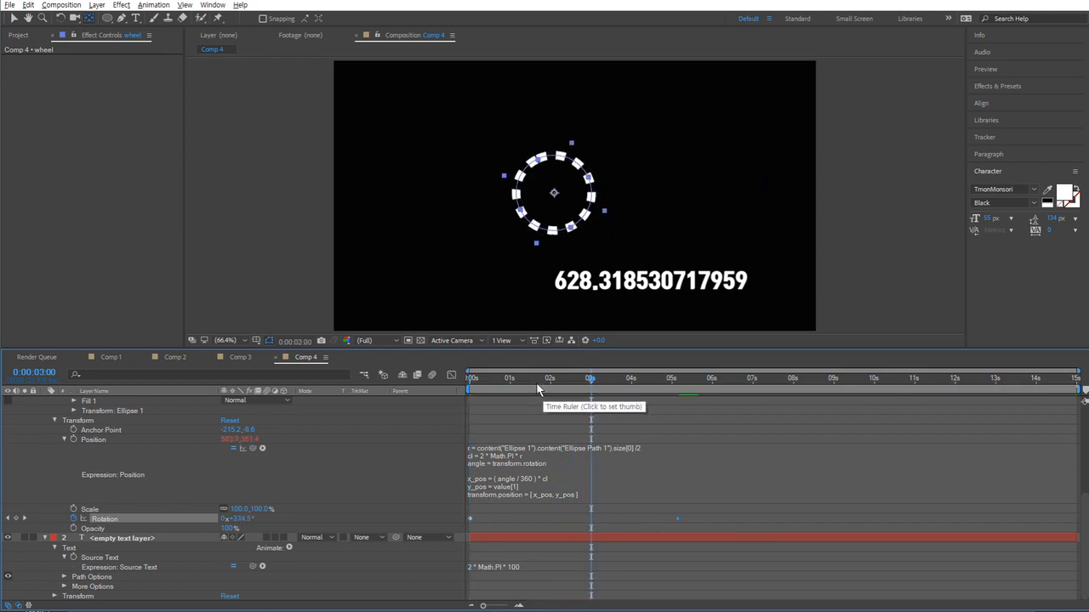
pyautogui.press('Home')
pyautogui.press('space')
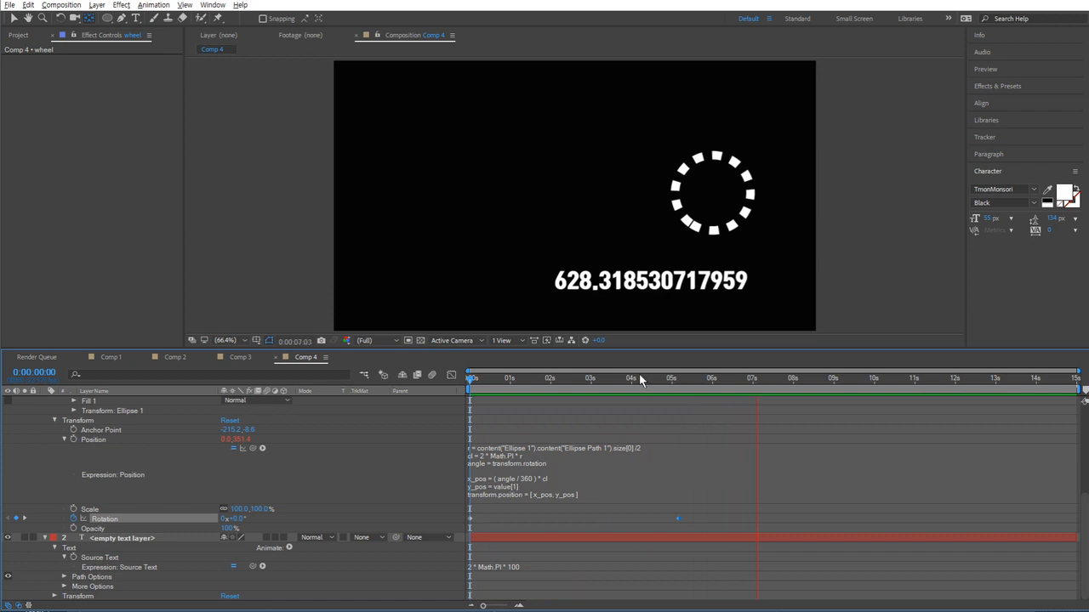
pyautogui.press('space')
pyautogui.press('space')
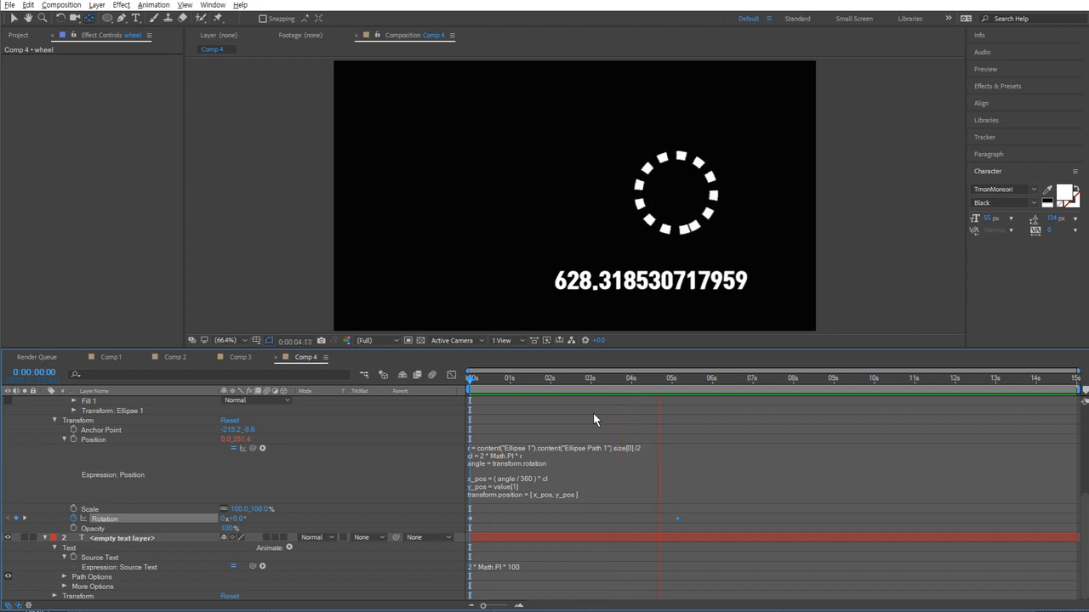
pyautogui.press('space')
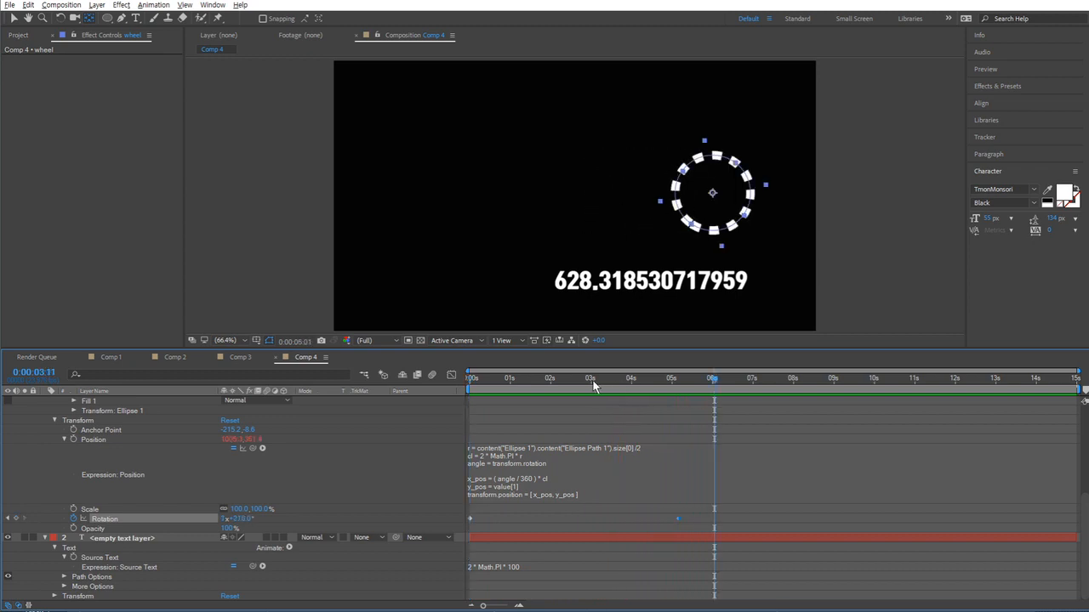
# - Highlight Math.PI in the circumference line of the Position expression without editing it, and scrub the first seconds to review the roll
pyautogui.click(530, 457)
pyautogui.click(515, 456)
pyautogui.moveTo(517, 457); pyautogui.dragTo(494, 457)
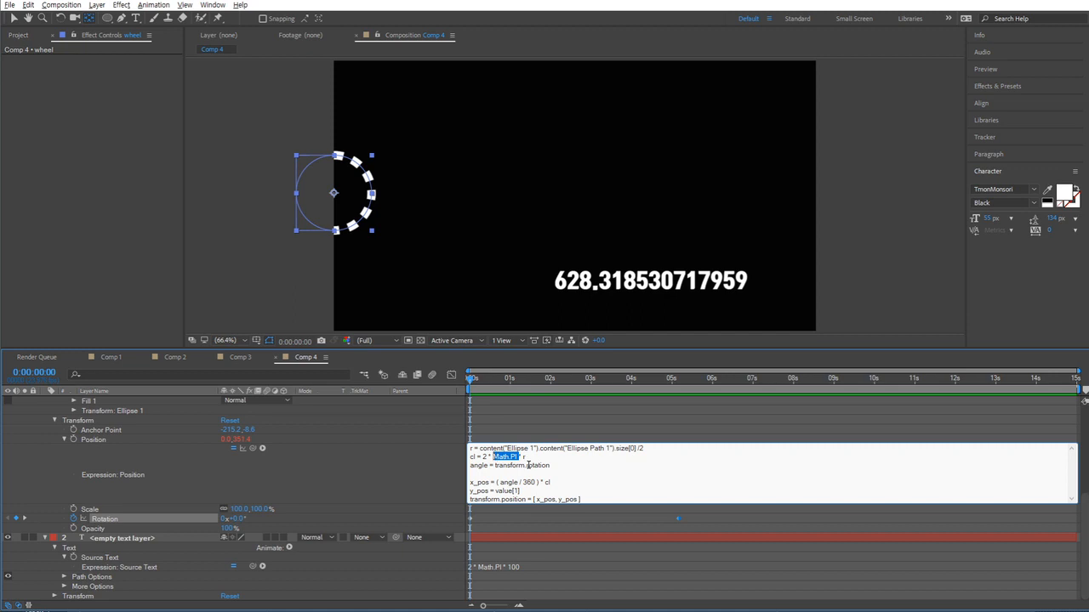
pyautogui.click(430, 471)
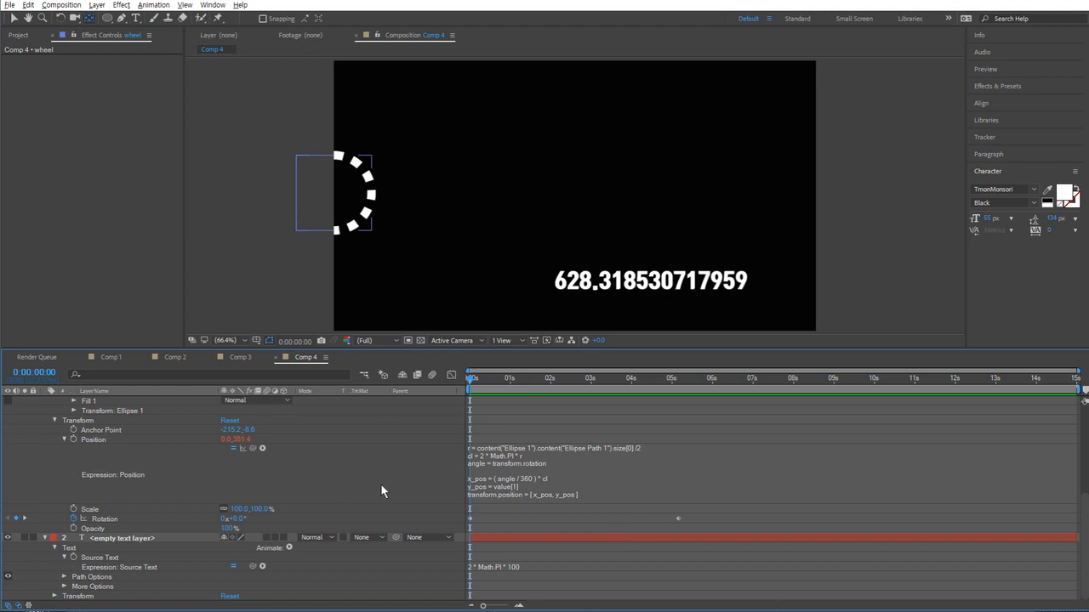
pyautogui.moveTo(489, 384); pyautogui.dragTo(439, 404)
pyautogui.moveTo(482, 382); pyautogui.dragTo(535, 376)
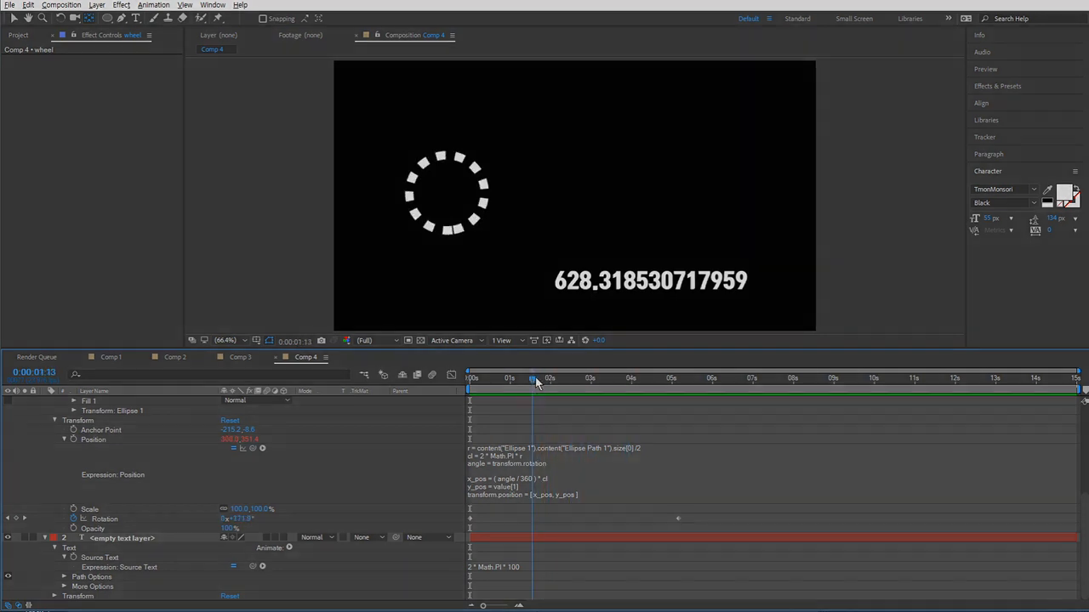